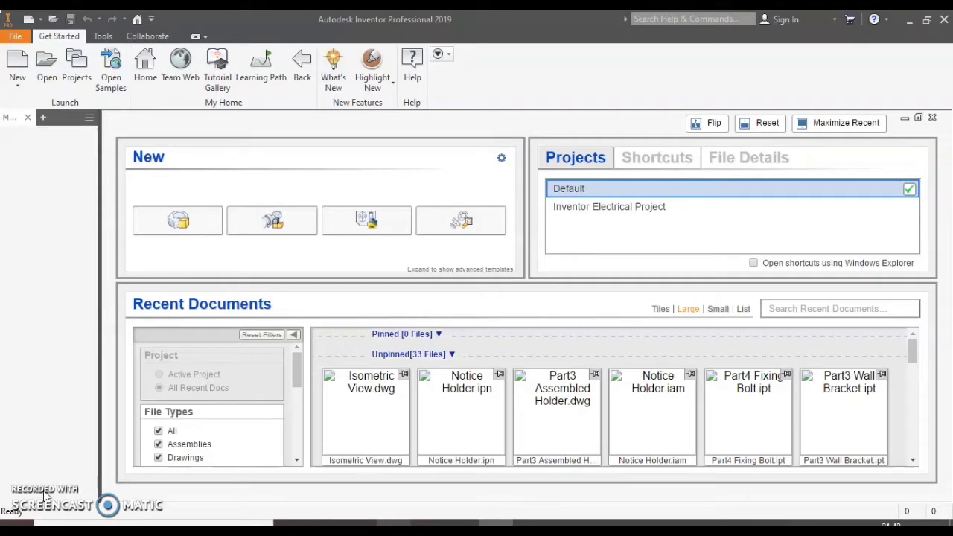
Step: Create a new part file from the metric Standard (mm).ipt template
{"action": "left_click", "coordinate": [25, 85]}
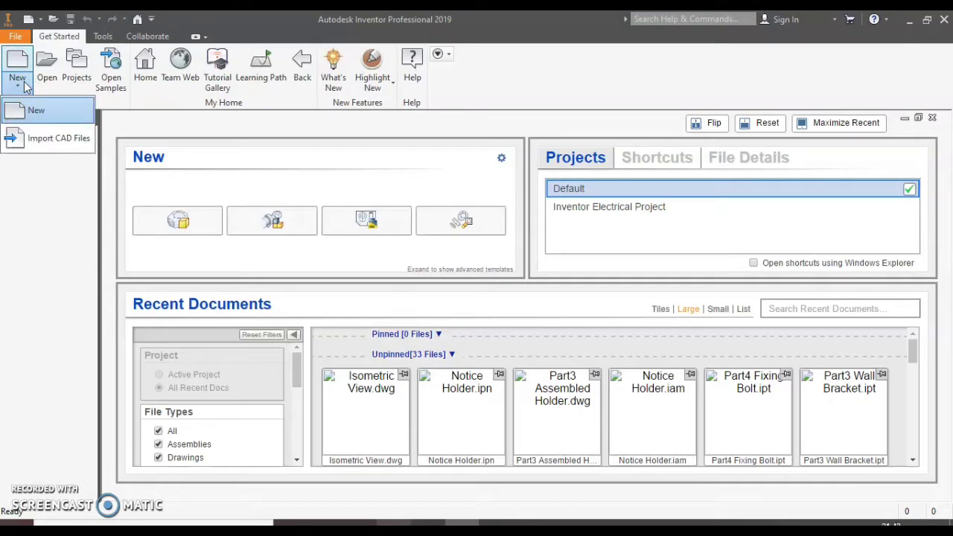
{"action": "left_click", "coordinate": [32, 112]}
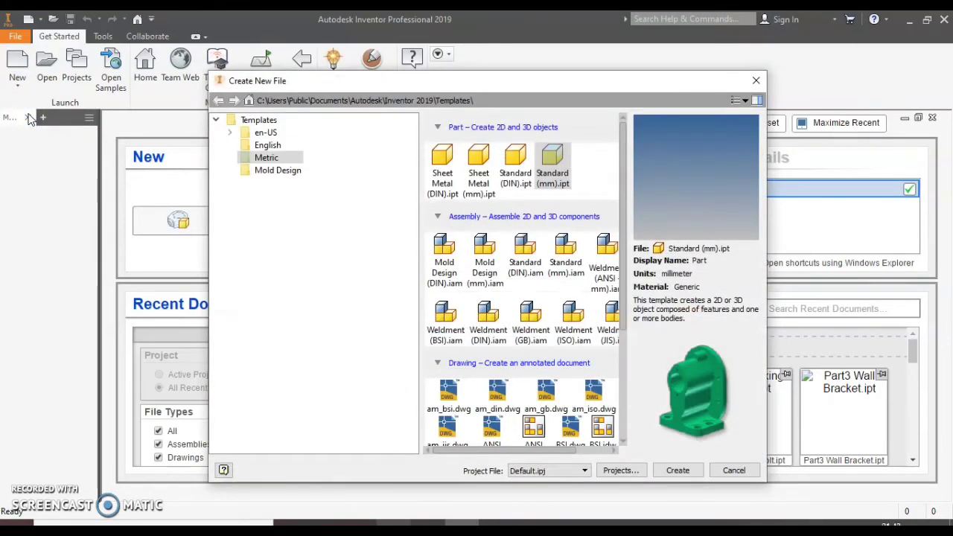
{"action": "left_click", "coordinate": [263, 160]}
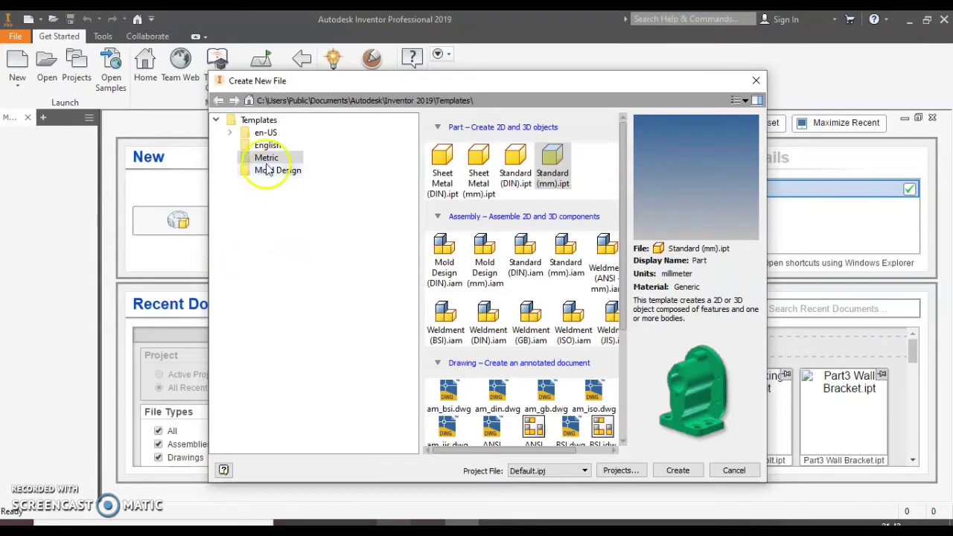
{"action": "left_click", "coordinate": [553, 168]}
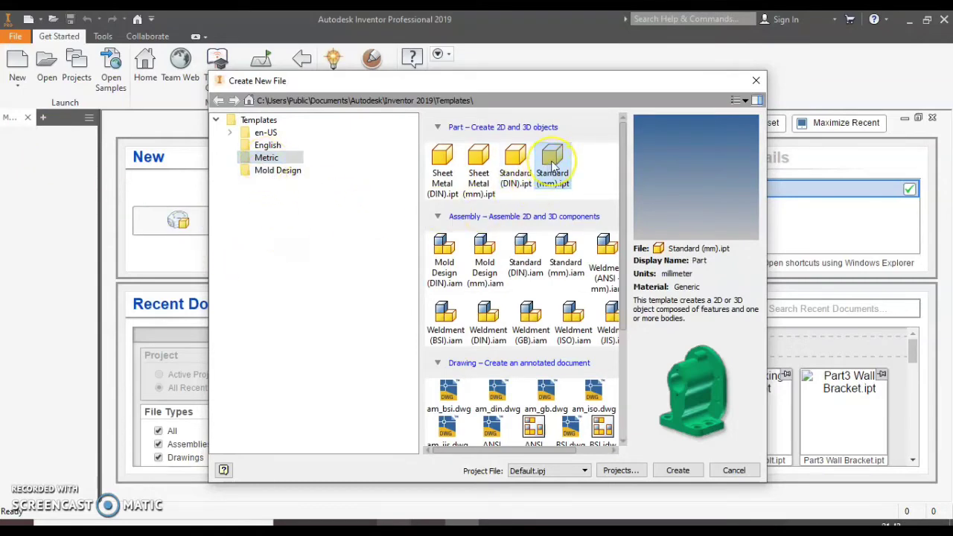
{"action": "left_click", "coordinate": [690, 470]}
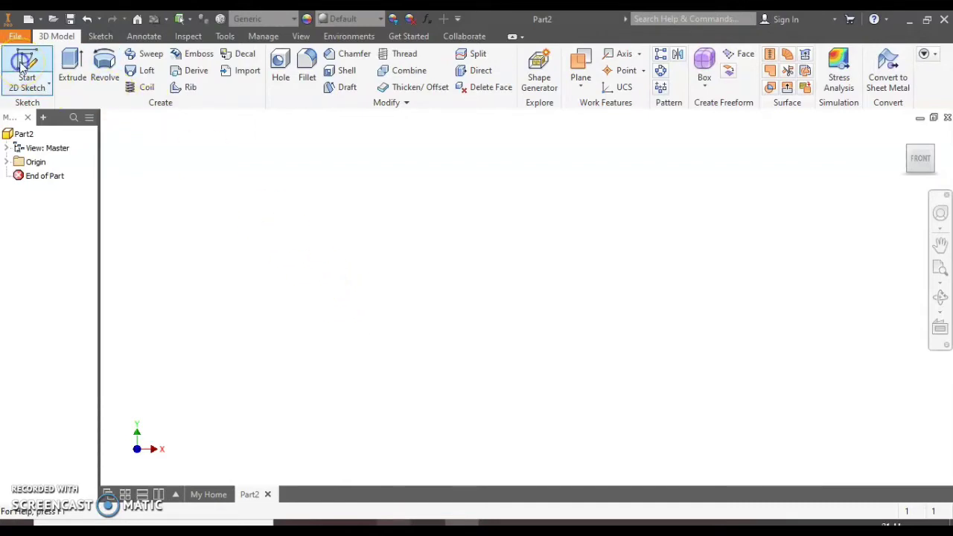
Step: Sketch a freehand two-point rectangle on the horizontal XZ plane with its first corner at the origin, and finish the sketch
{"action": "left_click", "coordinate": [23, 65]}
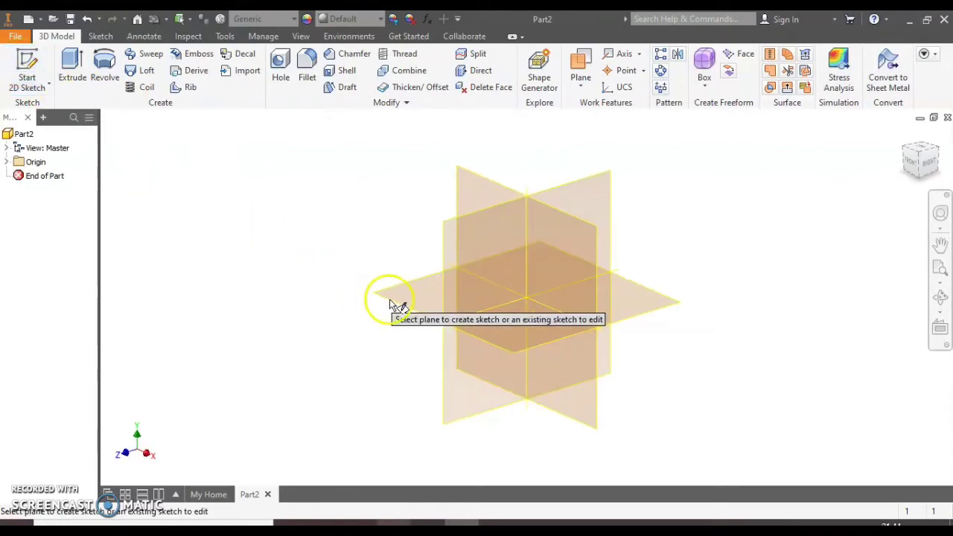
{"action": "left_click", "coordinate": [403, 305]}
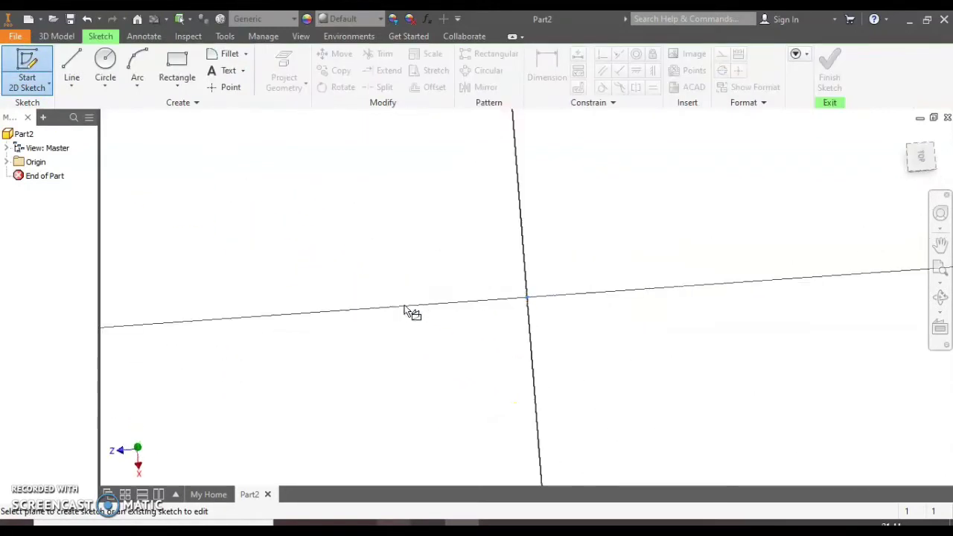
{"action": "left_click", "coordinate": [158, 86]}
{"action": "left_click", "coordinate": [176, 61]}
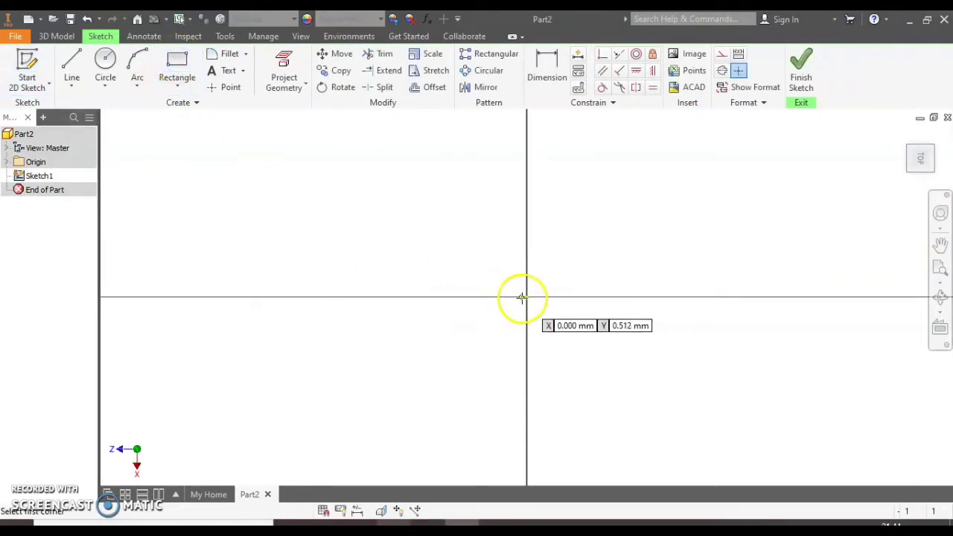
{"action": "left_click", "coordinate": [528, 298]}
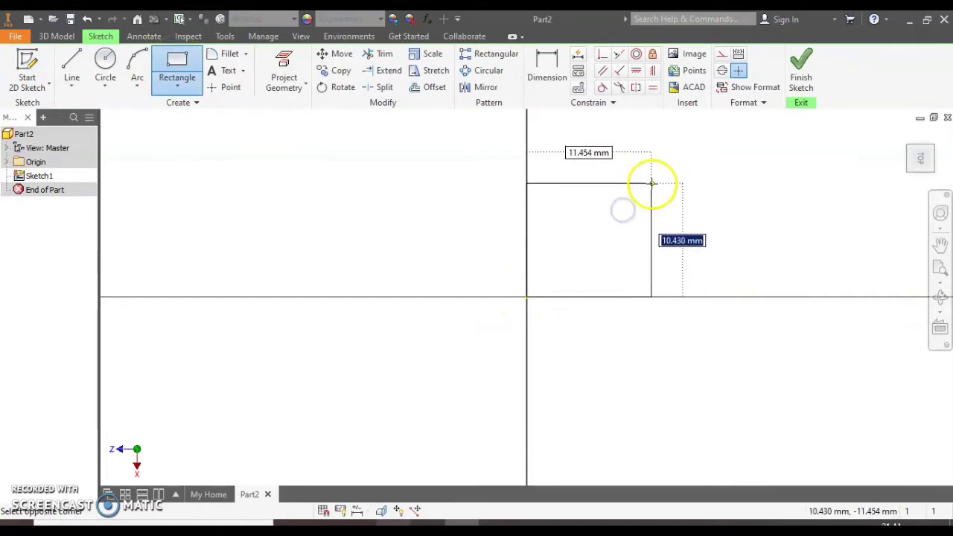
{"action": "left_click", "coordinate": [666, 172]}
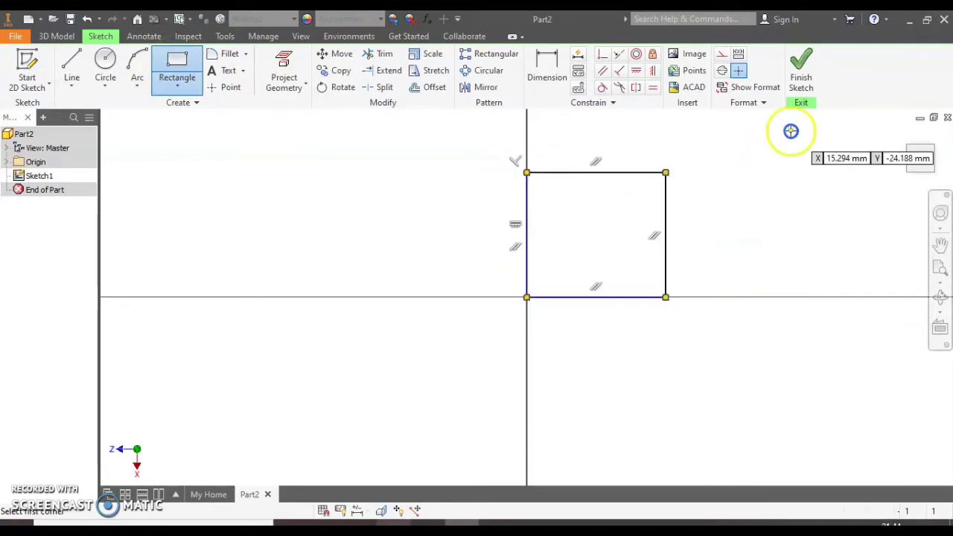
{"action": "left_click", "coordinate": [803, 71]}
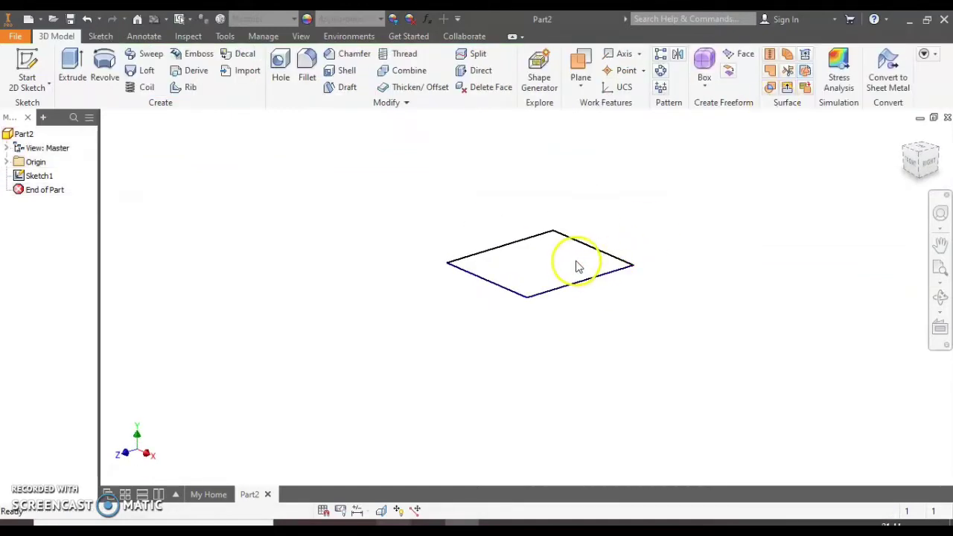
Step: Extrude the rectangle 10 mm upward into a solid block
{"action": "middle_click_drag", "start_coordinate": [574, 260], "coordinate": [553, 353]}
{"action": "left_click", "coordinate": [72, 67]}
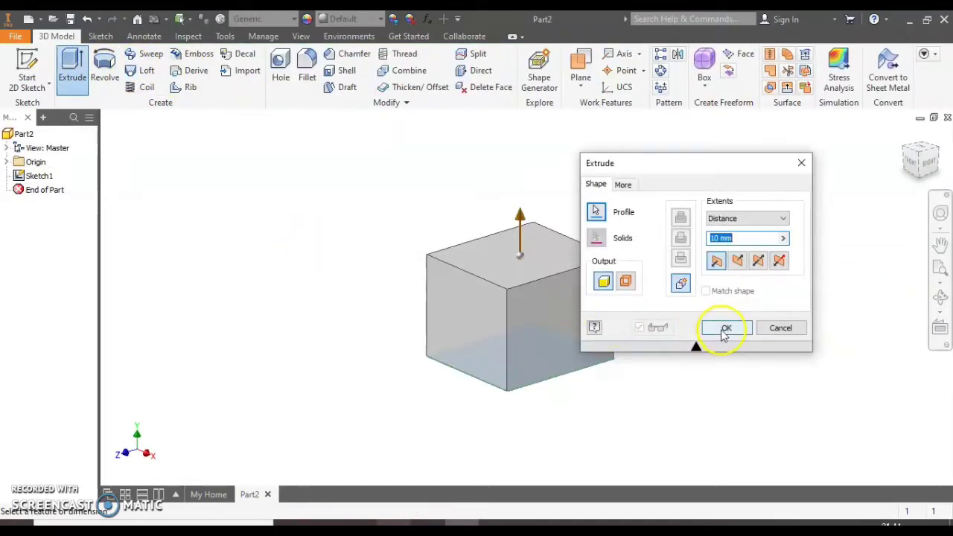
{"action": "left_click", "coordinate": [726, 328]}
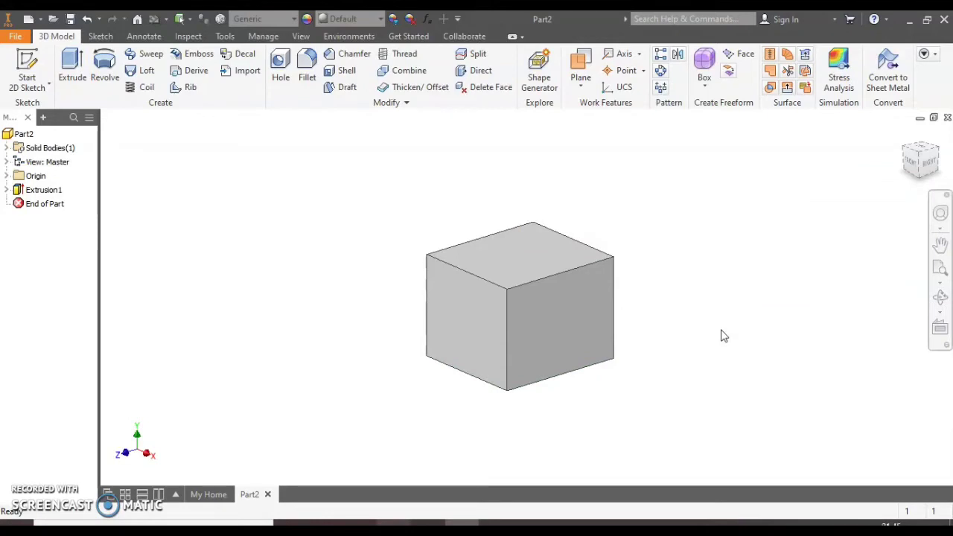
Step: Examine the block at different zoom levels and angles, including the front view and an isometric corner view
{"action": "left_click", "coordinate": [701, 335]}
{"action": "scroll", "coordinate": [704, 340], "scroll_direction": "down", "scroll_amount": 5}
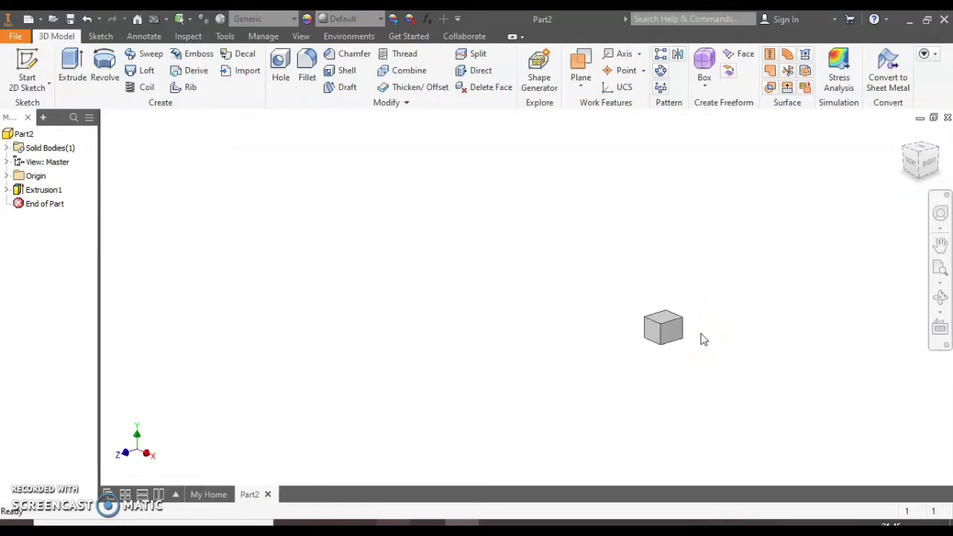
{"action": "scroll", "coordinate": [704, 340], "scroll_direction": "up", "scroll_amount": 5}
{"action": "scroll", "coordinate": [703, 339], "scroll_direction": "up", "scroll_amount": 3}
{"action": "scroll", "coordinate": [704, 339], "scroll_direction": "down", "scroll_amount": 4}
{"action": "scroll", "coordinate": [704, 340], "scroll_direction": "up", "scroll_amount": 2}
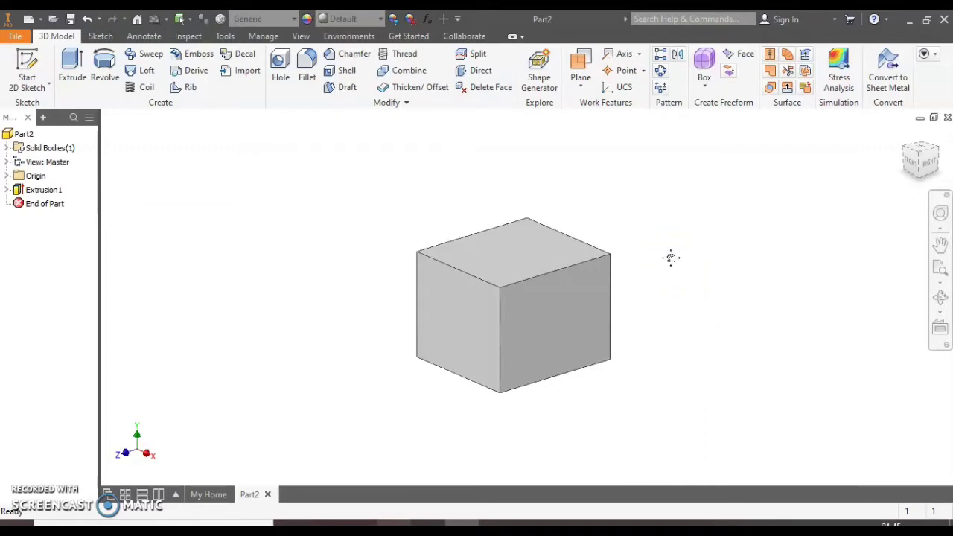
{"action": "middle_click_drag", "start_coordinate": [671, 258], "coordinate": [653, 249]}
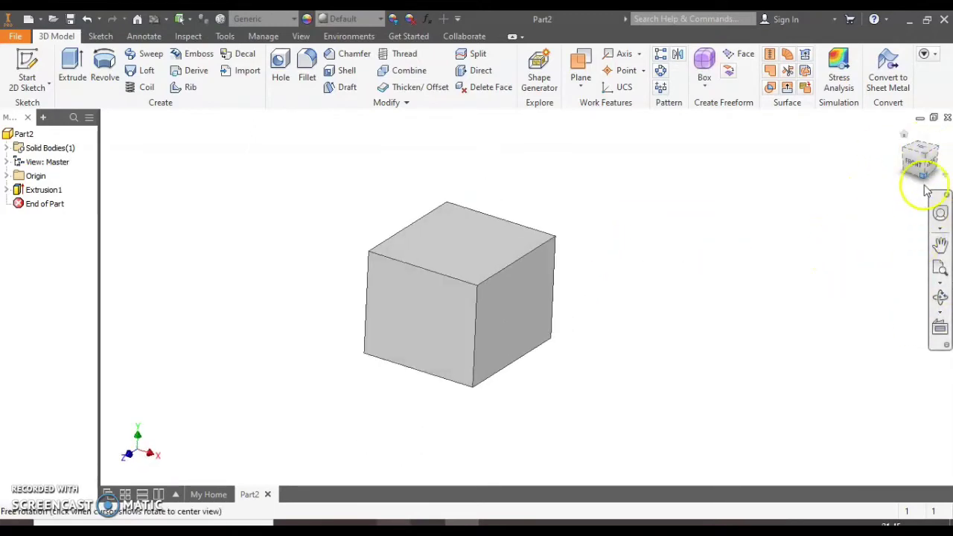
{"action": "left_click", "coordinate": [918, 163]}
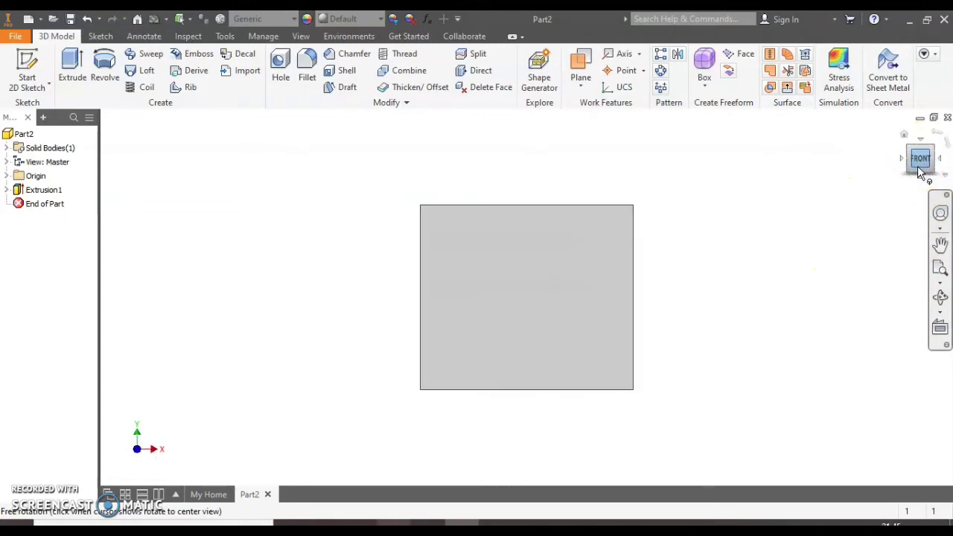
{"action": "left_click", "coordinate": [935, 151]}
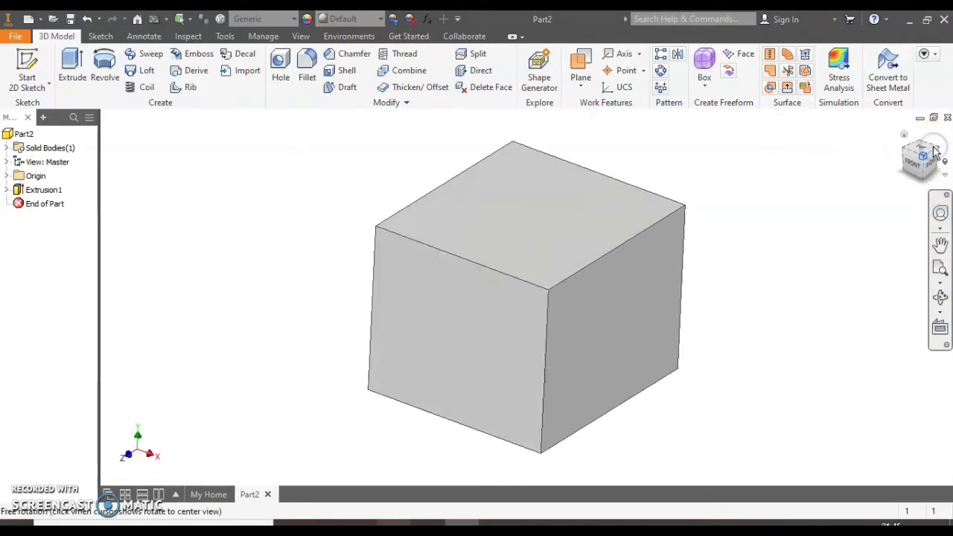
Step: Inspect the block using the Pan, Zoom All and Free Orbit navigation tools
{"action": "left_click", "coordinate": [941, 245]}
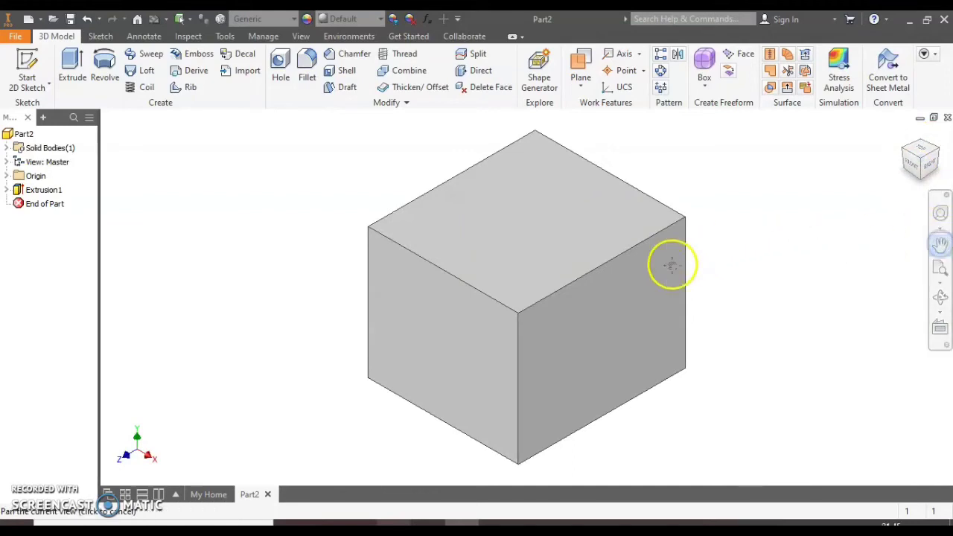
{"action": "left_click_drag", "start_coordinate": [666, 263], "coordinate": [639, 240]}
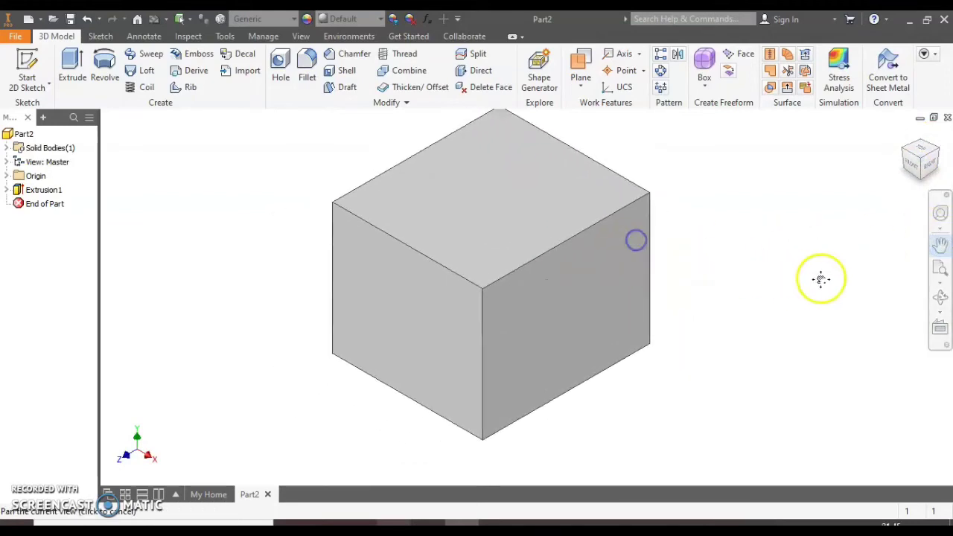
{"action": "left_click", "coordinate": [941, 268]}
{"action": "left_click", "coordinate": [942, 285]}
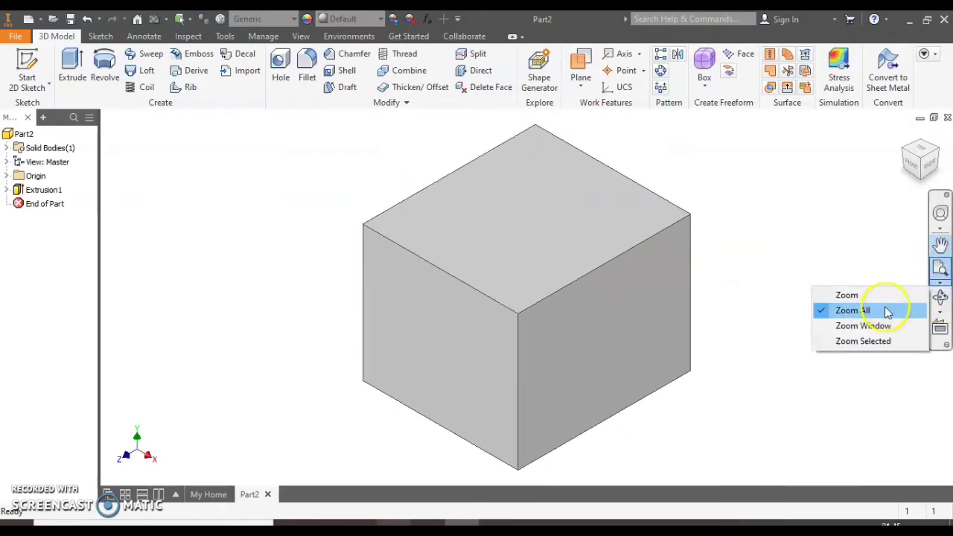
{"action": "left_click", "coordinate": [941, 244]}
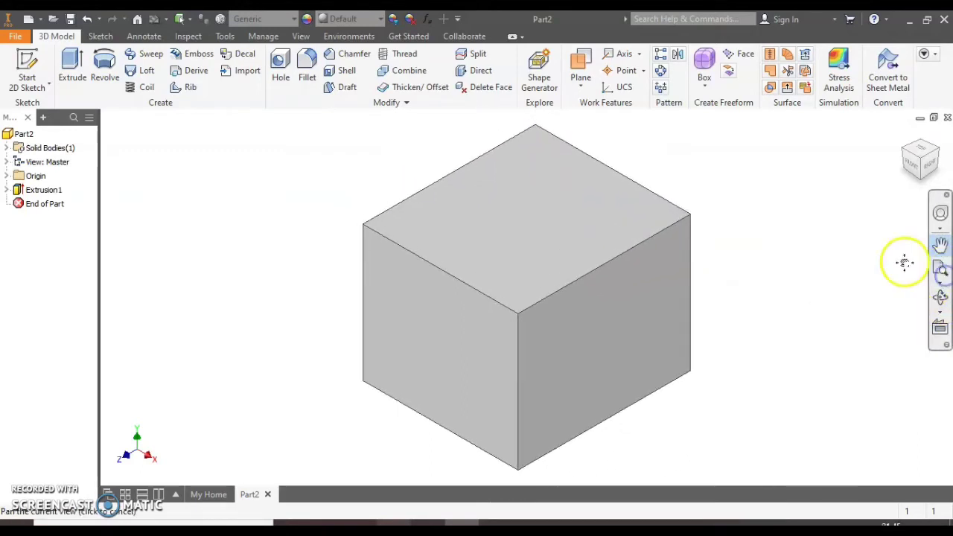
{"action": "scroll", "coordinate": [756, 291], "scroll_direction": "down", "scroll_amount": 10}
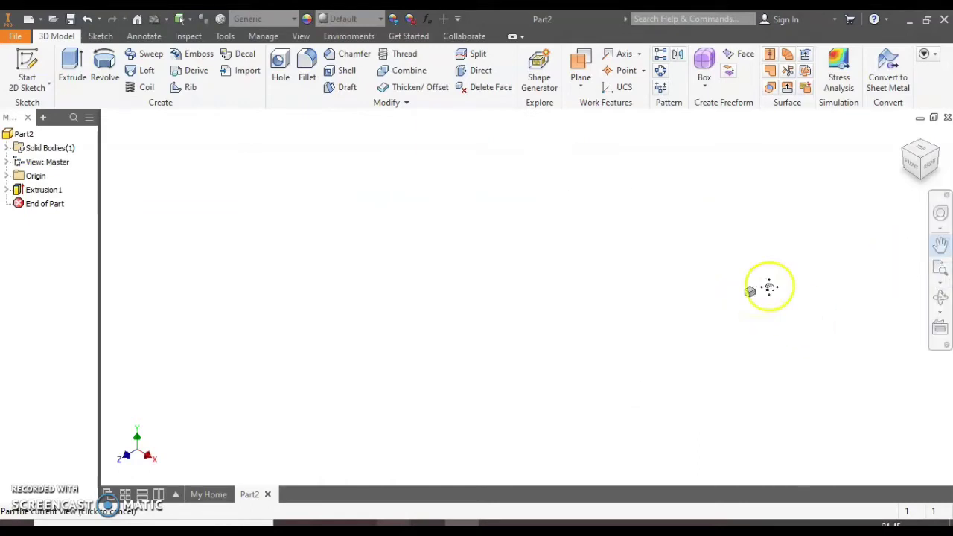
{"action": "left_click", "coordinate": [940, 269]}
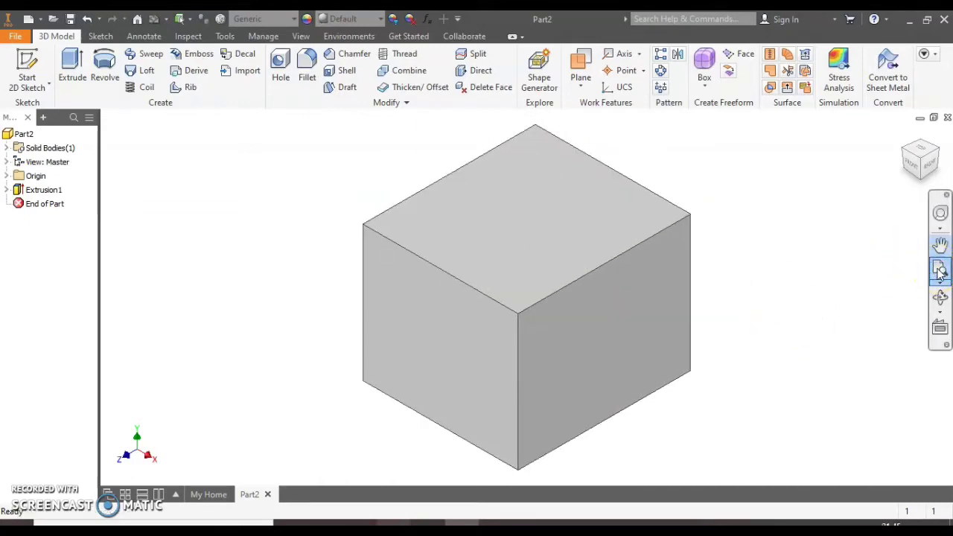
{"action": "left_click", "coordinate": [940, 298]}
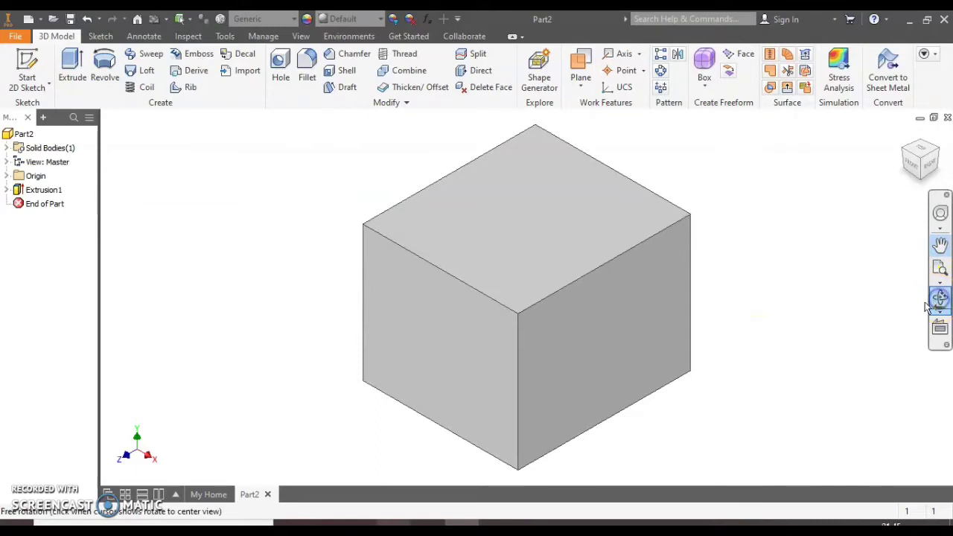
{"action": "left_click_drag", "start_coordinate": [618, 323], "coordinate": [666, 266]}
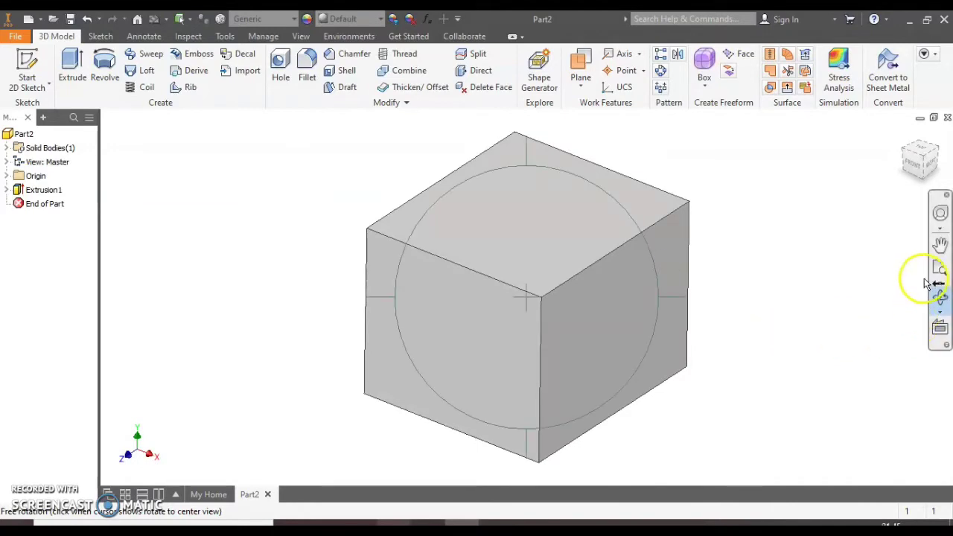
{"action": "key", "text": "Escape"}
Step: Delete the block's extrusion together with its consumed sketch
{"action": "right_click", "coordinate": [33, 189]}
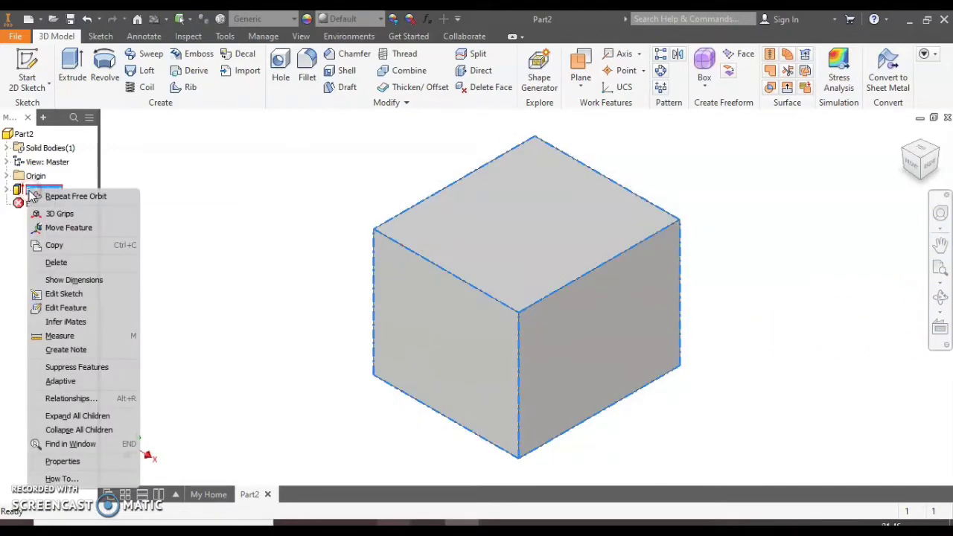
{"action": "left_click", "coordinate": [59, 263]}
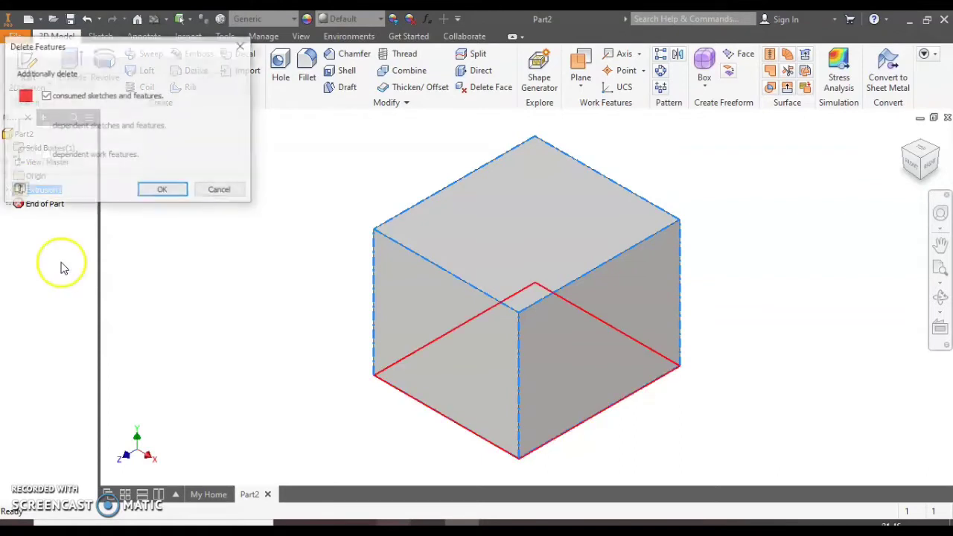
{"action": "left_click", "coordinate": [179, 190]}
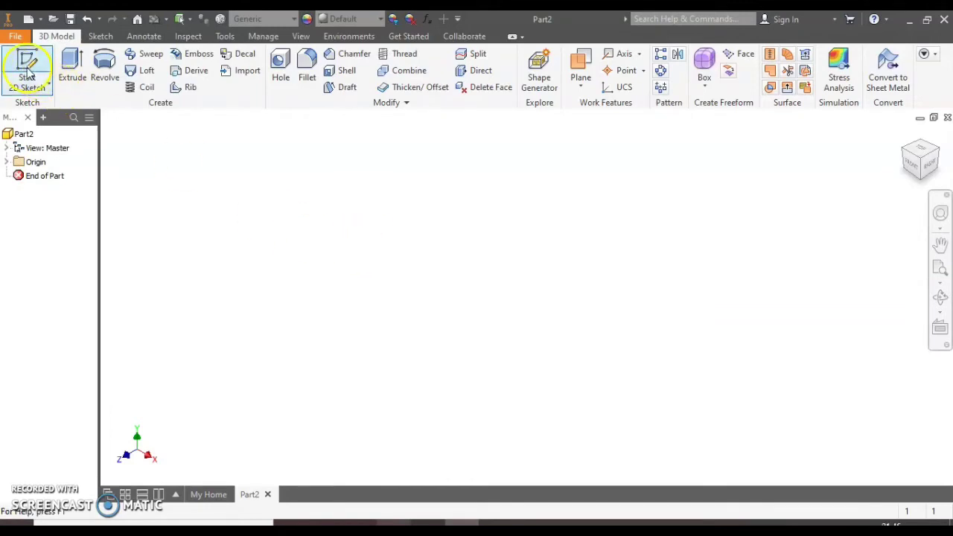
Step: Start a sketch on the horizontal XZ plane and draw a 100 mm by 100 mm rectangle with one corner at the origin
{"action": "left_click", "coordinate": [27, 67]}
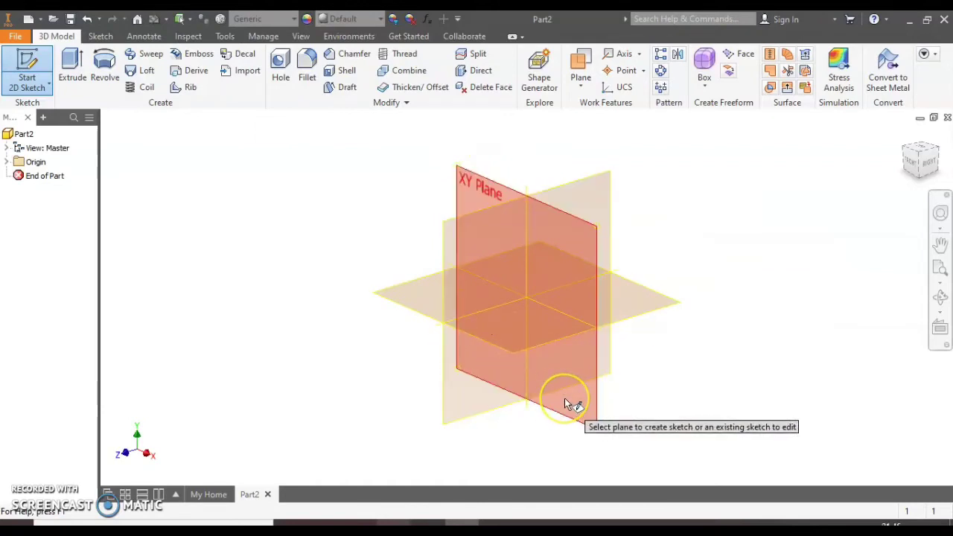
{"action": "left_click", "coordinate": [401, 302]}
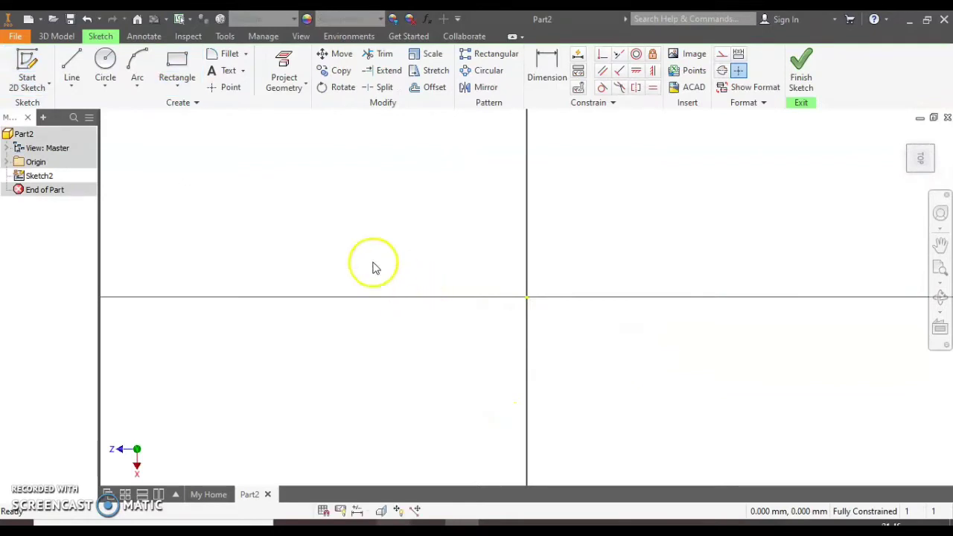
{"action": "scroll", "coordinate": [475, 237], "scroll_direction": "up", "scroll_amount": 5}
{"action": "mouse_move", "coordinate": [475, 238]}
{"action": "middle_mouse_down"}
{"action": "mouse_move", "coordinate": [474, 311]}
{"action": "mouse_move", "coordinate": [467, 303]}
{"action": "middle_mouse_up"}
{"action": "left_click", "coordinate": [175, 78]}
{"action": "left_click", "coordinate": [485, 328]}
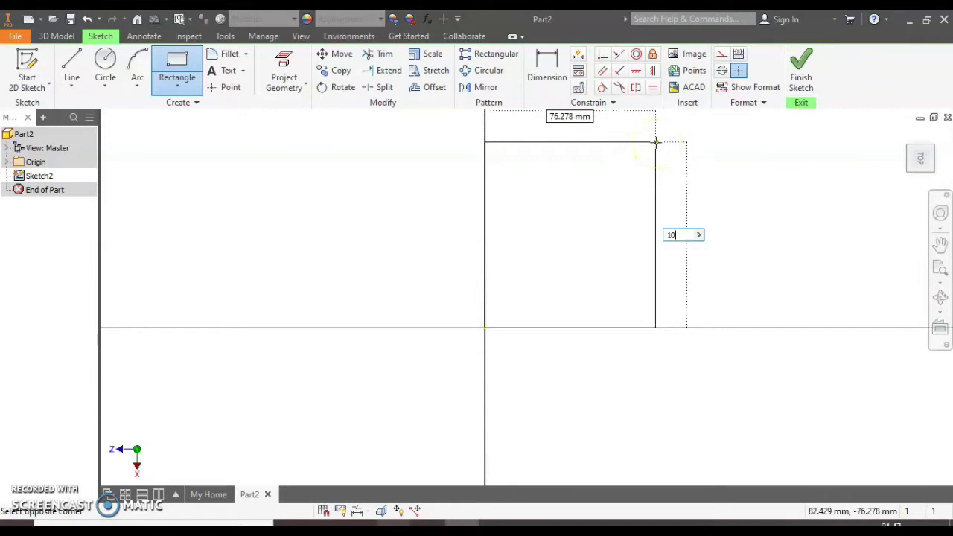
{"action": "type", "text": "100"}
{"action": "key", "text": "Tab"}
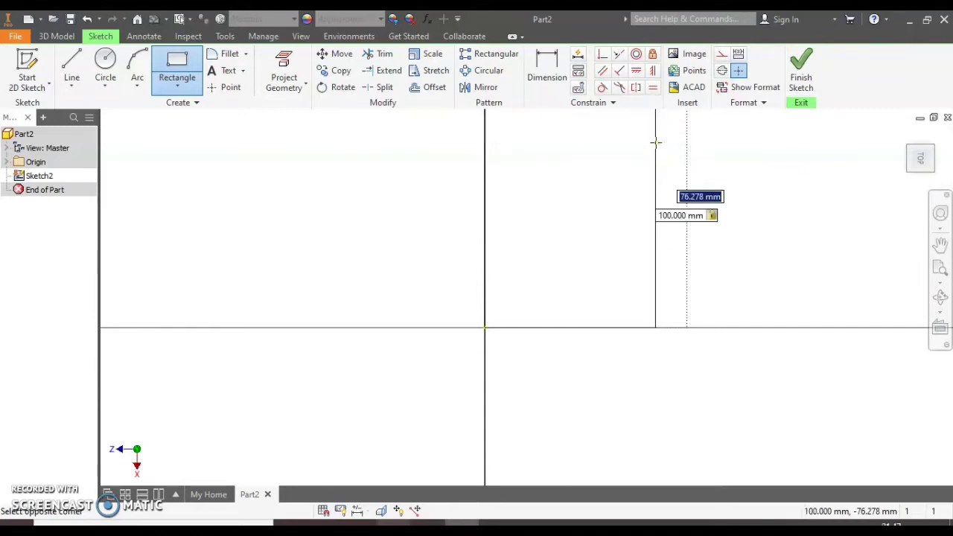
{"action": "type", "text": "1"}
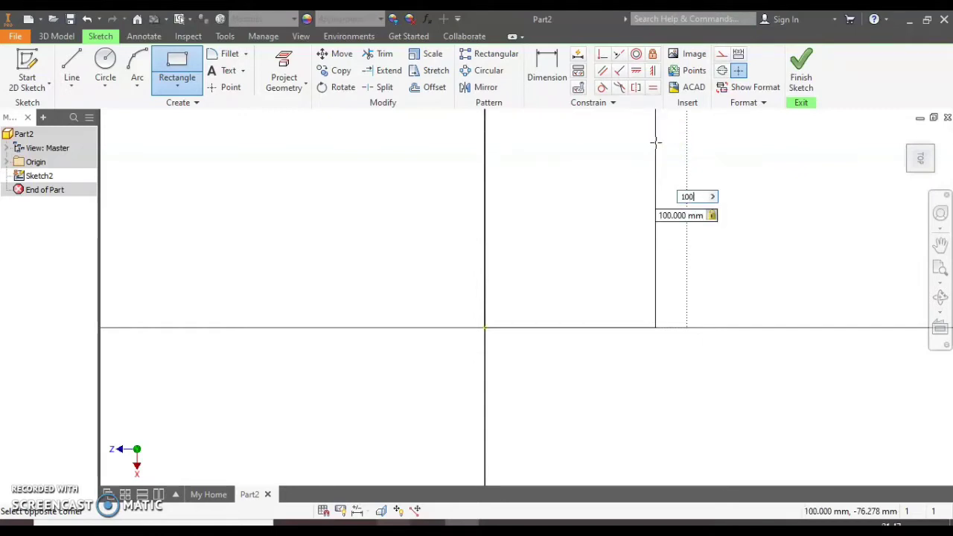
{"action": "type", "text": "00"}
{"action": "key", "text": "Tab"}
{"action": "key", "text": "Return"}
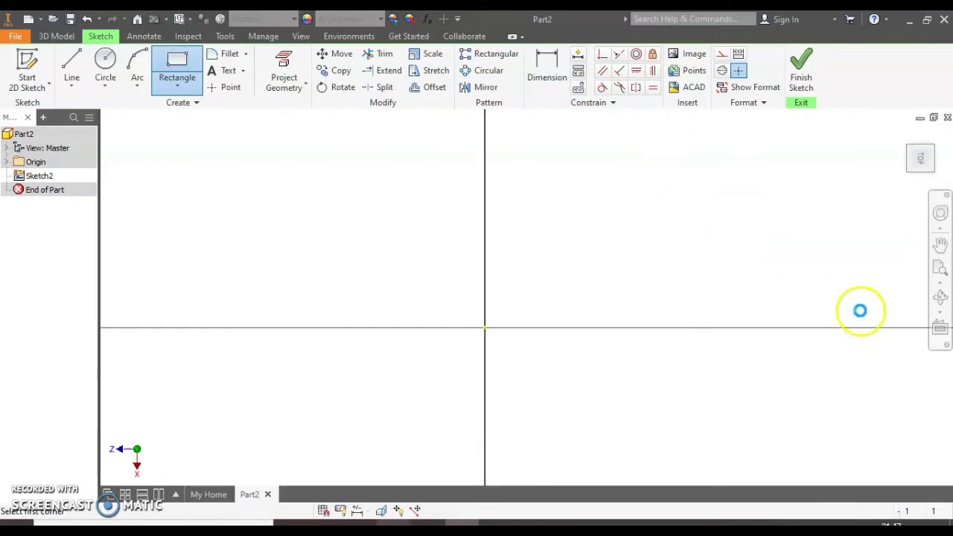
Step: Finish the square sketch and extrude it upward by 100 mm into a cube
{"action": "left_click", "coordinate": [942, 271]}
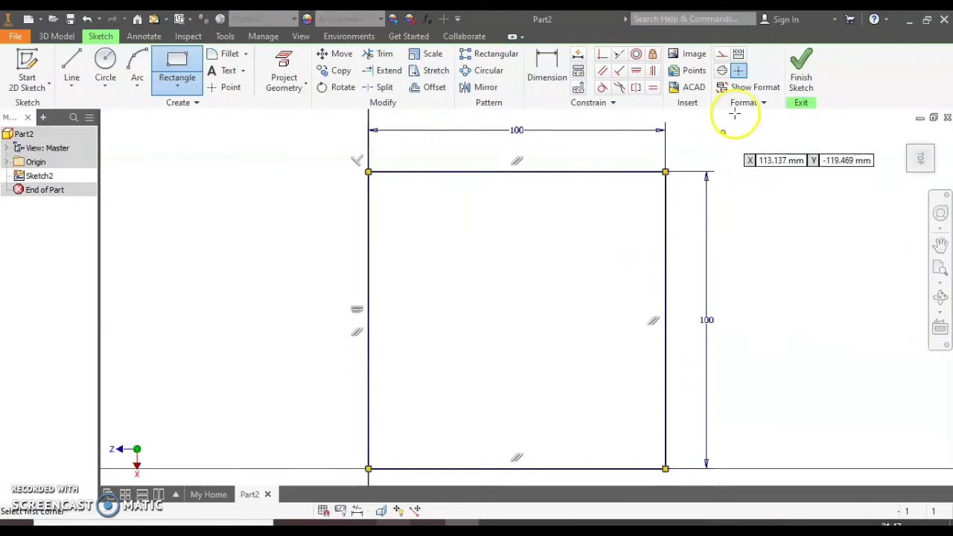
{"action": "left_click", "coordinate": [801, 65]}
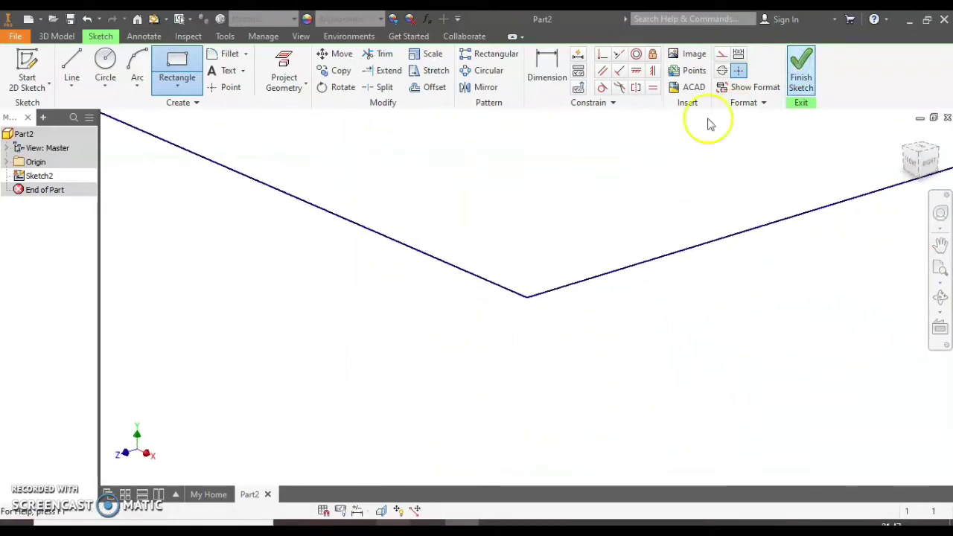
{"action": "scroll", "coordinate": [525, 246], "scroll_direction": "down", "scroll_amount": 2}
{"action": "middle_click_drag", "start_coordinate": [526, 244], "coordinate": [507, 356]}
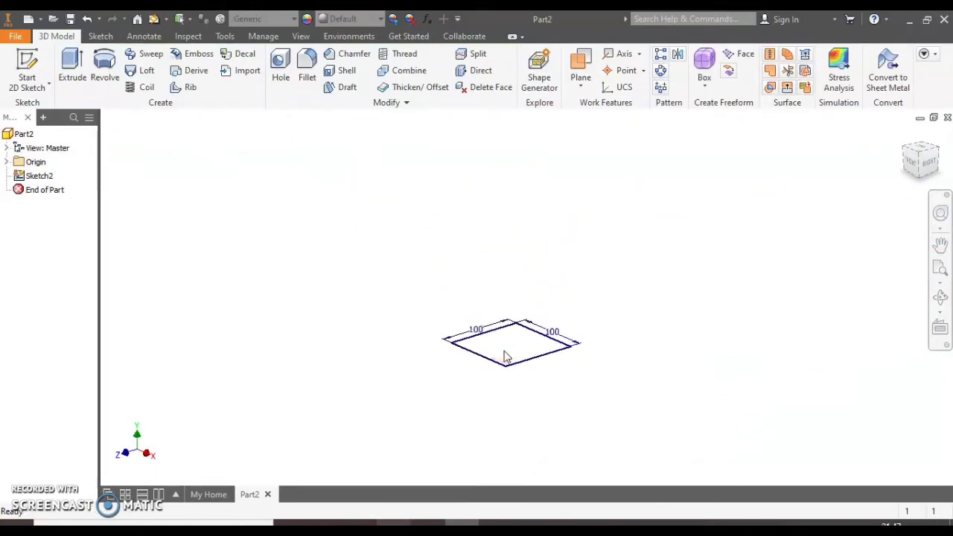
{"action": "left_click", "coordinate": [67, 79]}
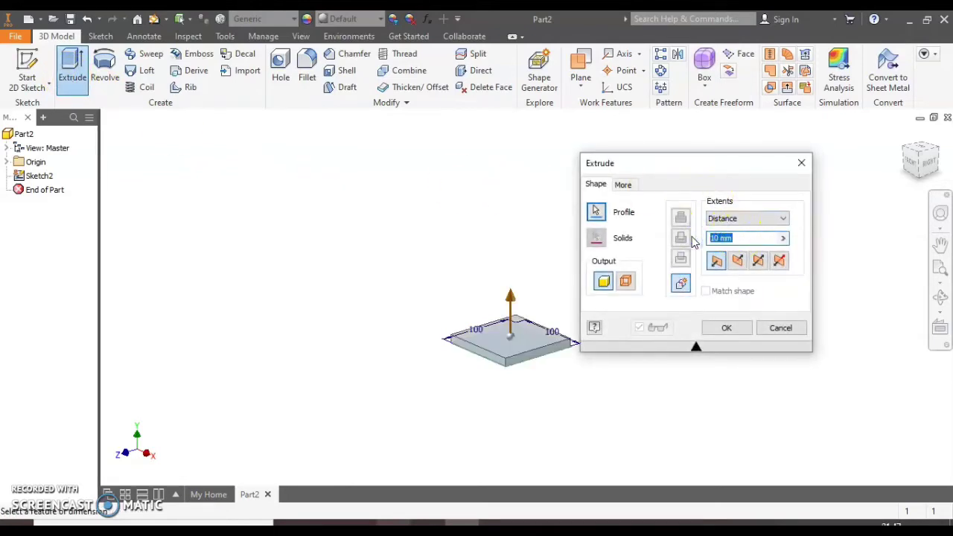
{"action": "type", "text": "100"}
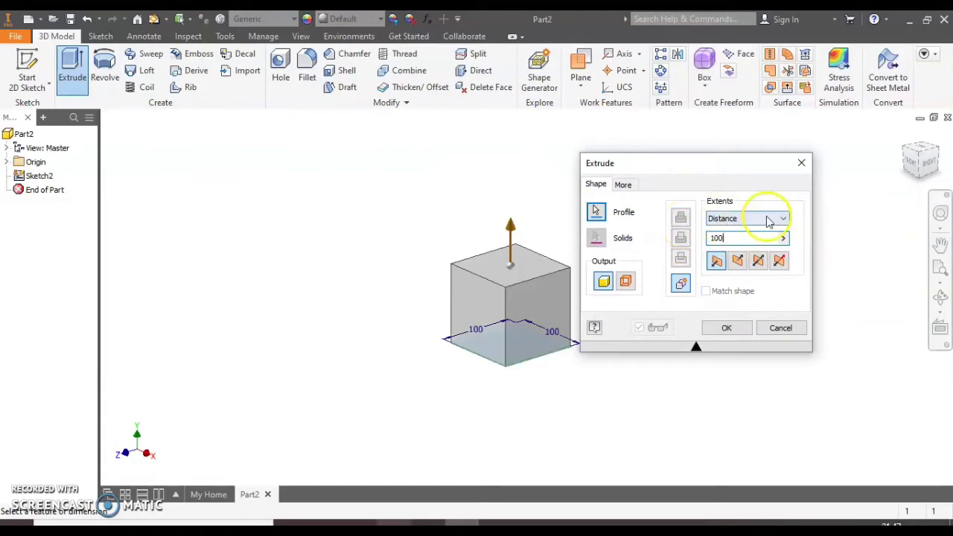
{"action": "left_click", "coordinate": [744, 330]}
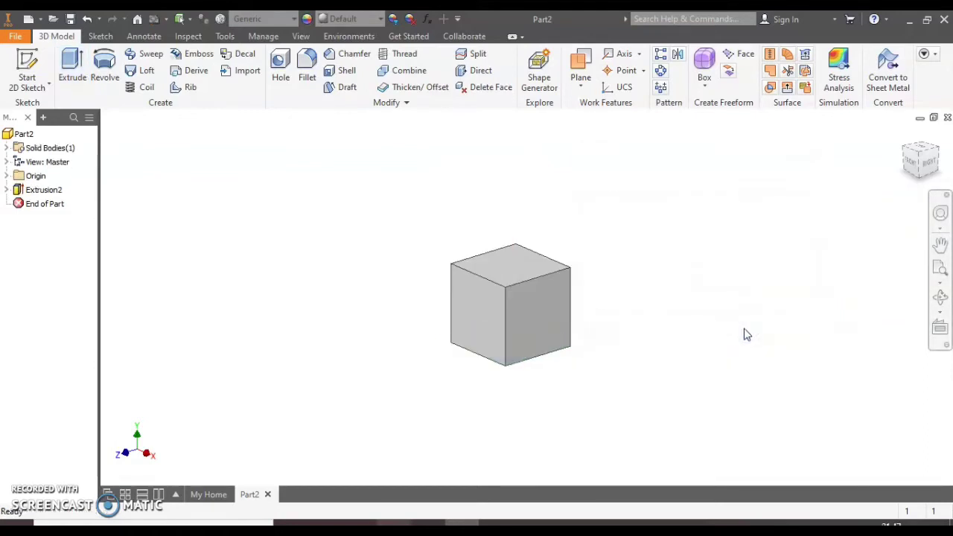
Step: Start a sketch on the cube's top face and draw a circle about 30 mm in diameter near its middle
{"action": "left_click", "coordinate": [30, 63]}
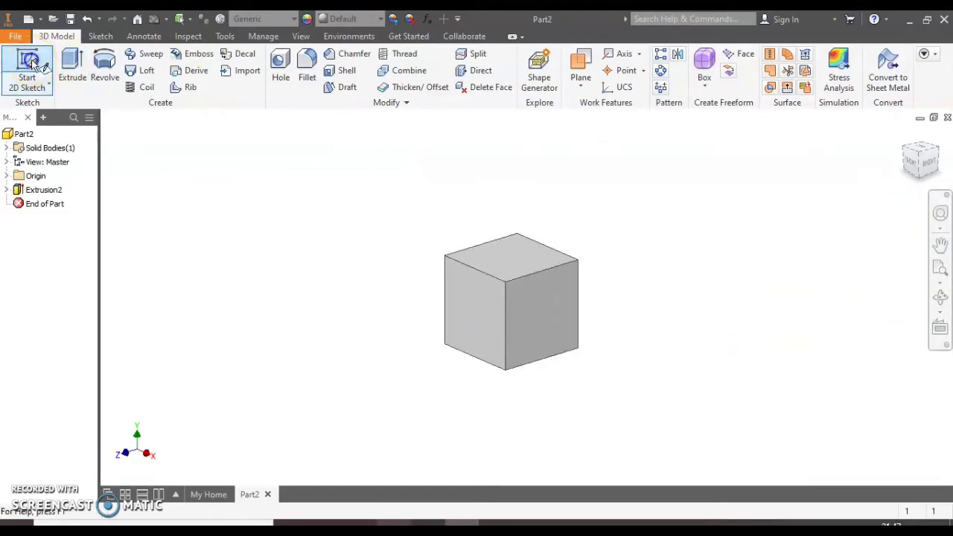
{"action": "left_click", "coordinate": [519, 255]}
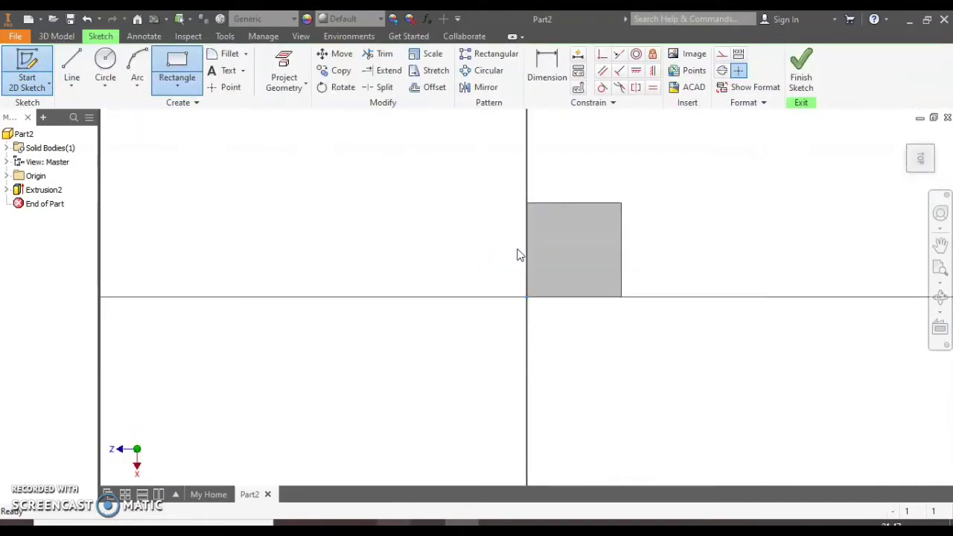
{"action": "left_click", "coordinate": [940, 269]}
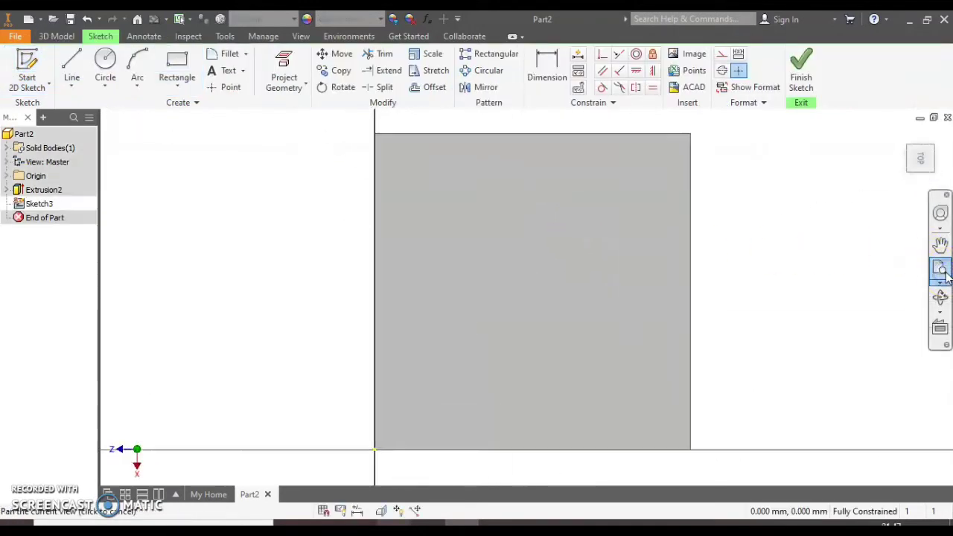
{"action": "left_click", "coordinate": [94, 57]}
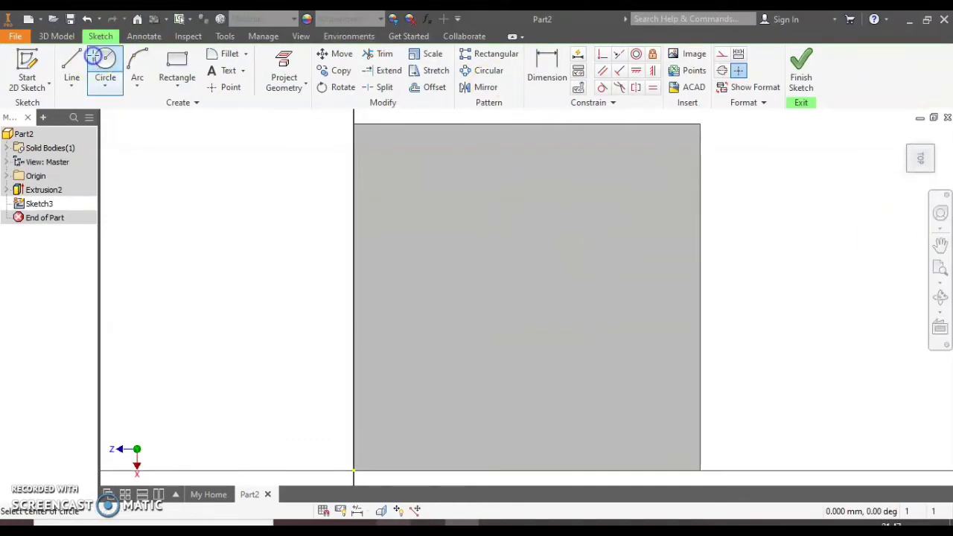
{"action": "left_click", "coordinate": [508, 288]}
{"action": "left_click", "coordinate": [558, 303]}
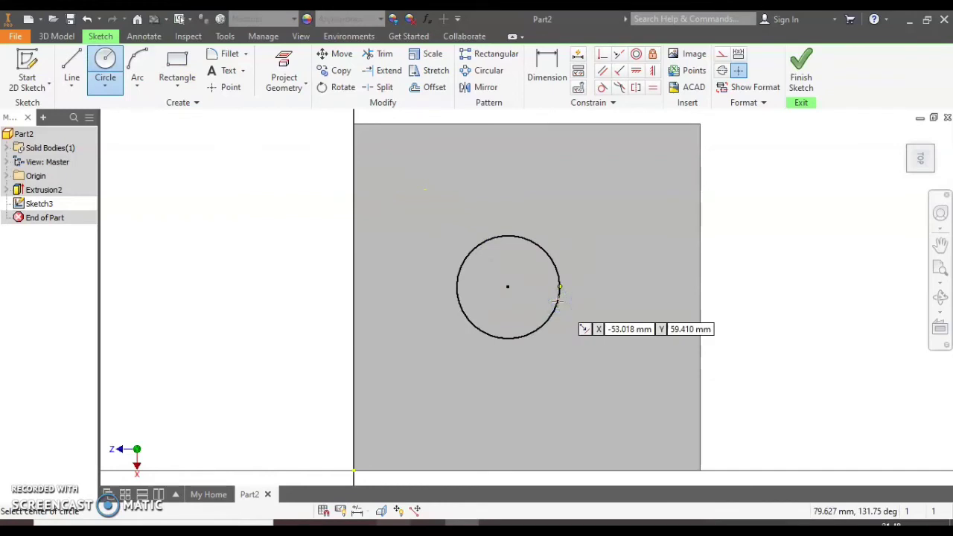
Step: Dimension the circle's diameter to 20 mm
{"action": "left_click", "coordinate": [544, 77]}
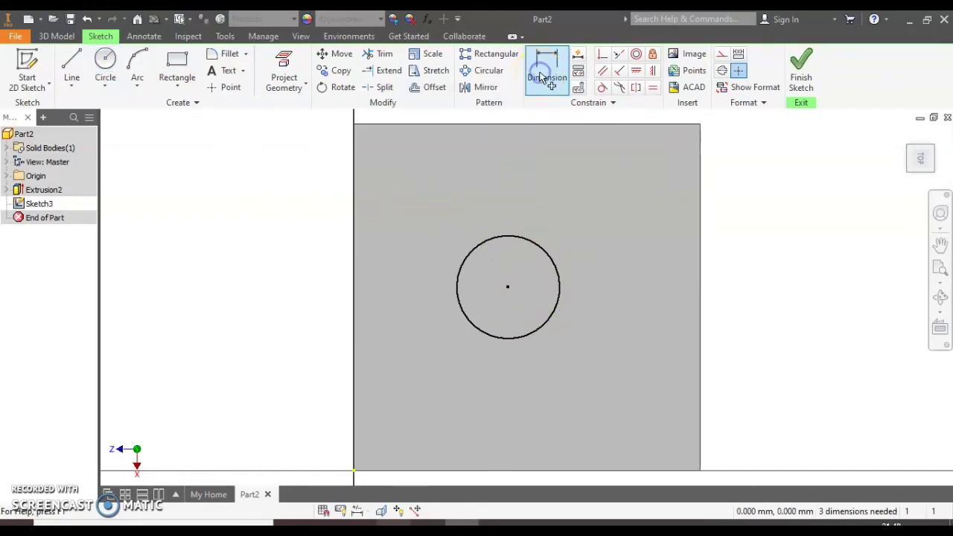
{"action": "left_click", "coordinate": [561, 299]}
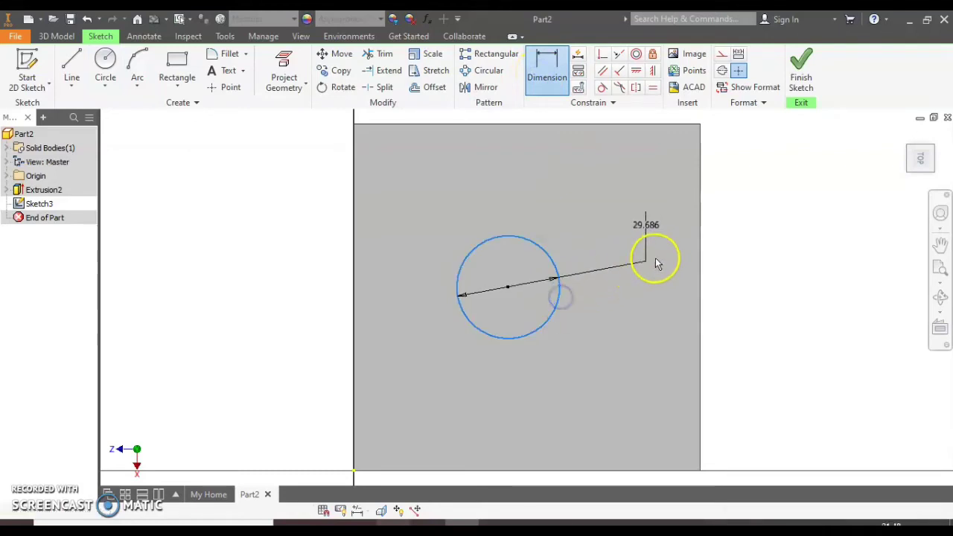
{"action": "left_click", "coordinate": [765, 225]}
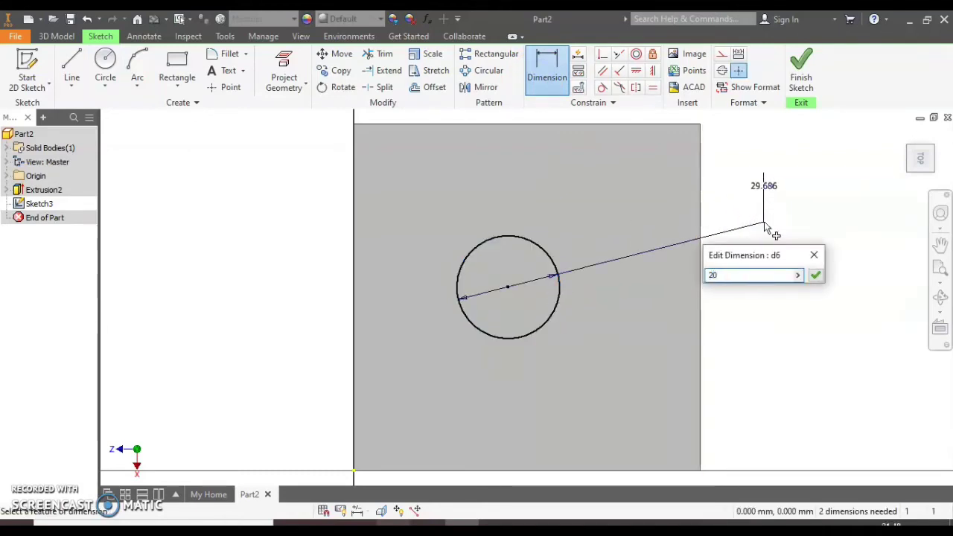
{"action": "key", "text": "Return"}
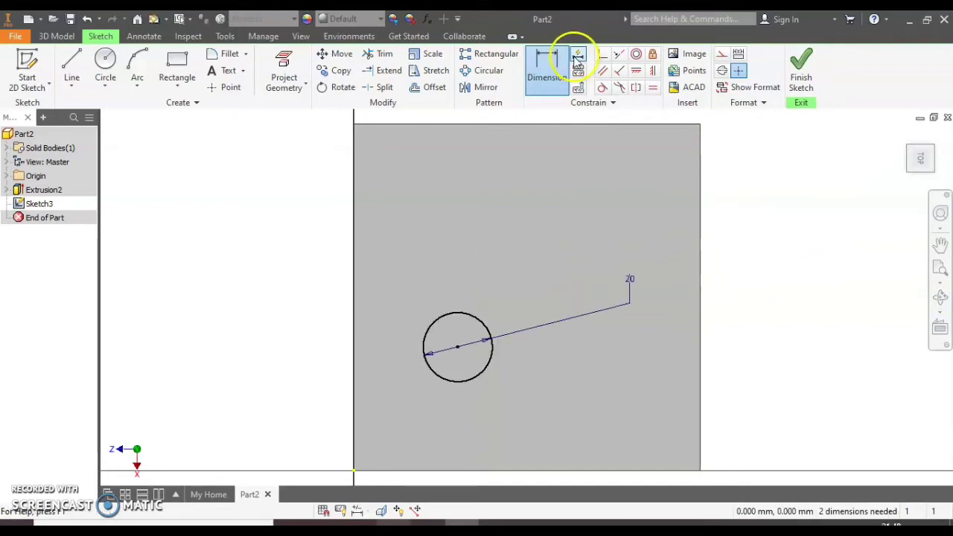
Step: Position the circle's centre 50 mm from the top face's right edge and 50 mm from its upper edge as seen in the sketch view
{"action": "left_click", "coordinate": [483, 370]}
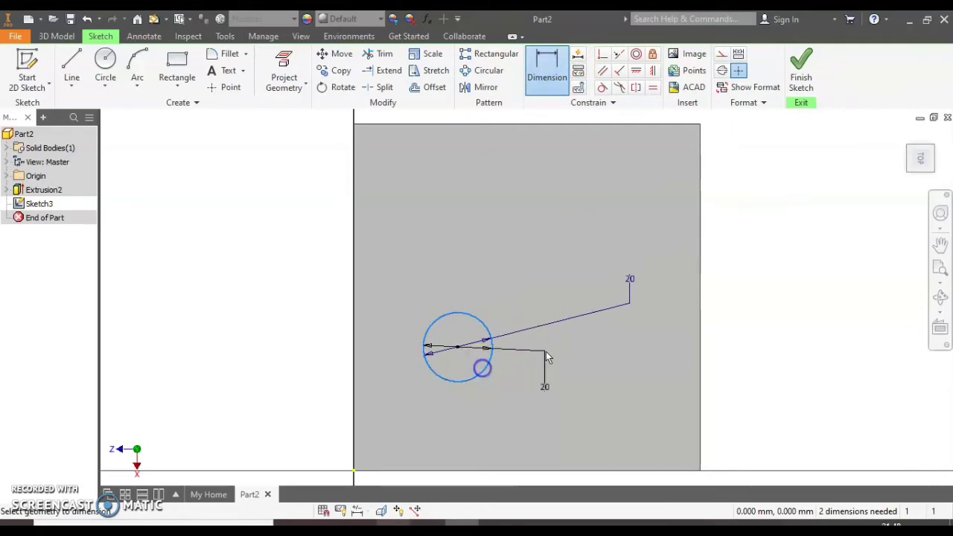
{"action": "left_click", "coordinate": [698, 350]}
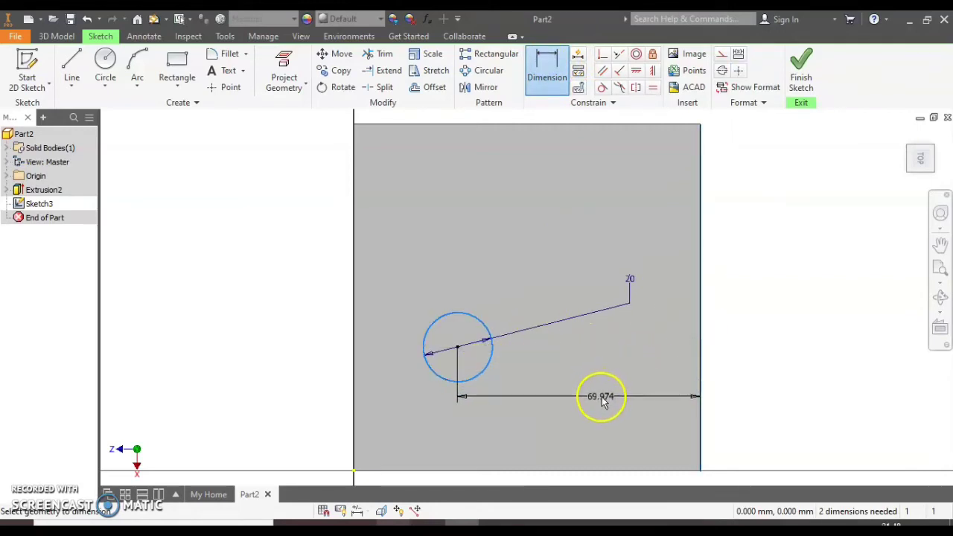
{"action": "left_click", "coordinate": [603, 400]}
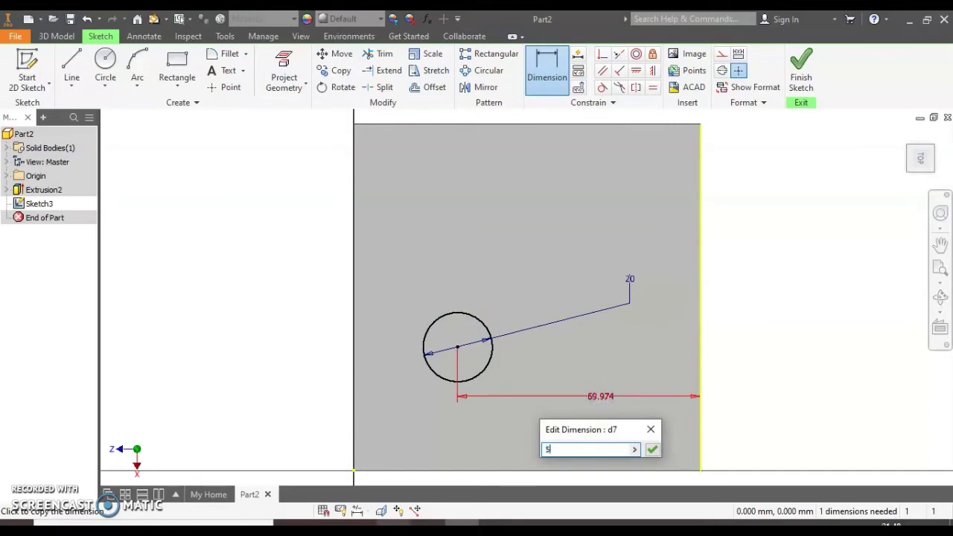
{"action": "key", "text": "Return"}
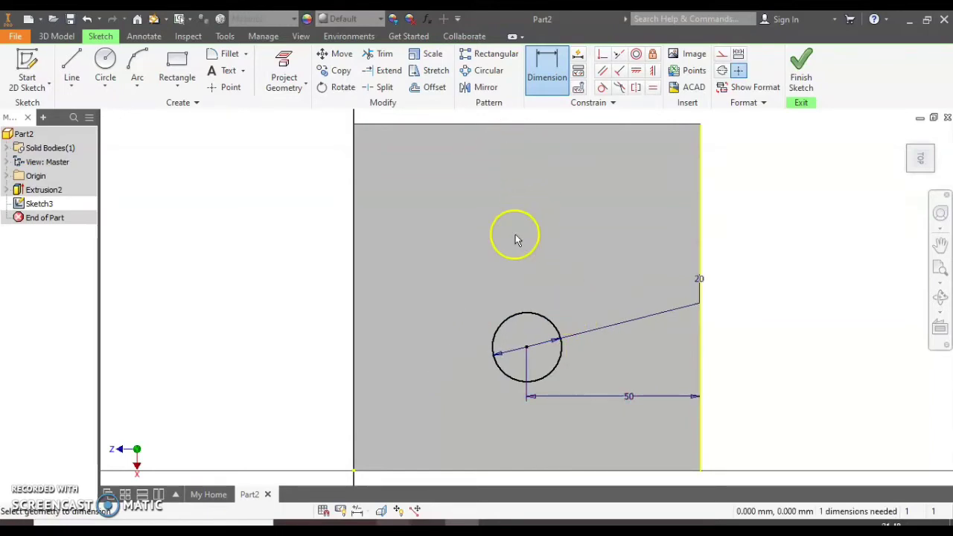
{"action": "left_click", "coordinate": [517, 320]}
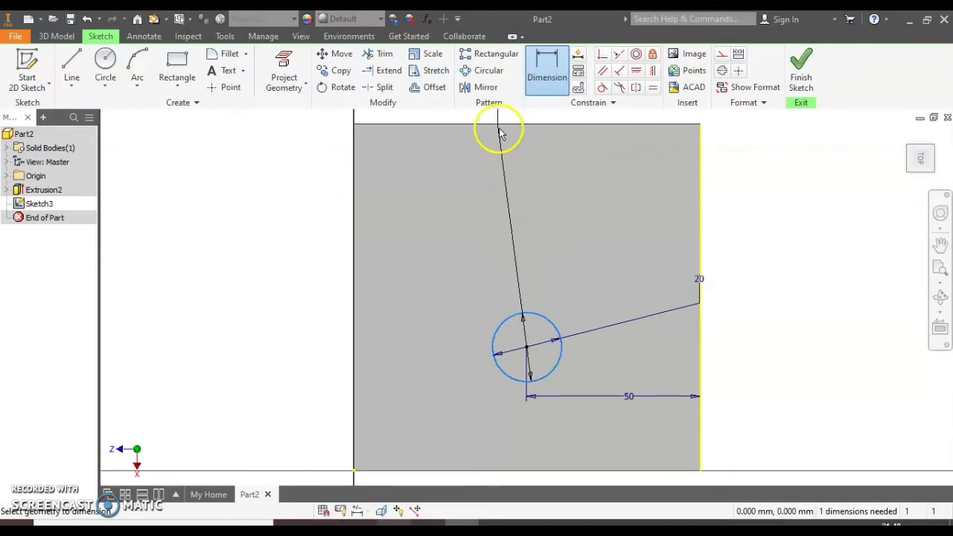
{"action": "left_click", "coordinate": [420, 228]}
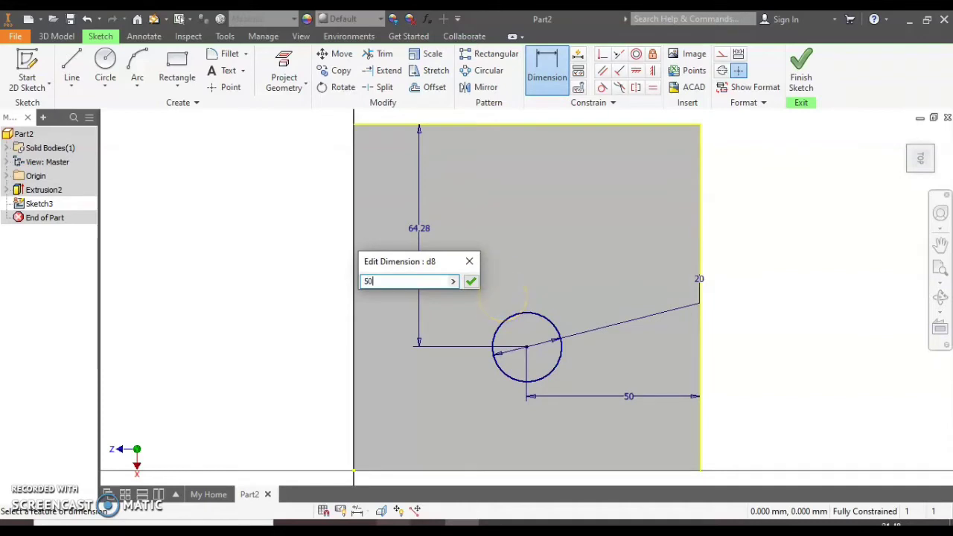
{"action": "key", "text": "Return"}
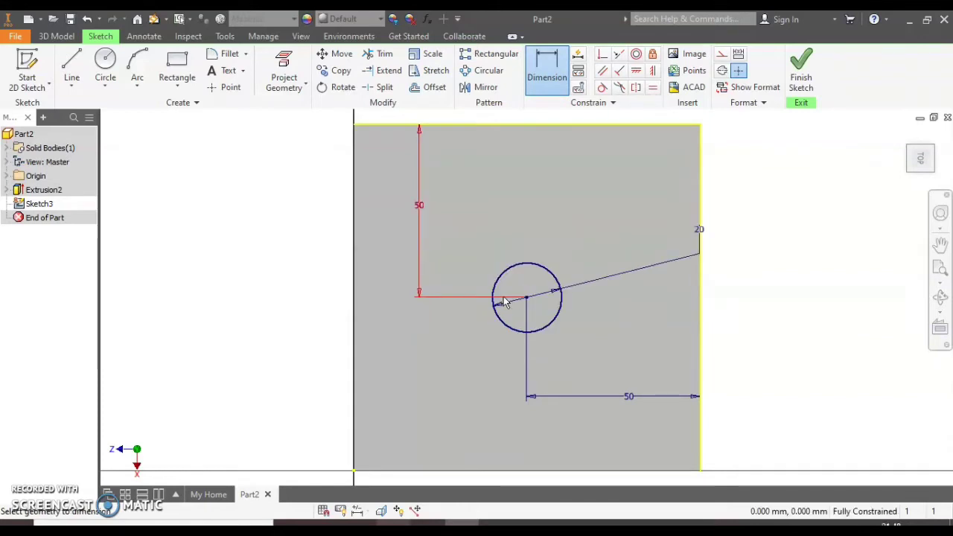
Step: Finish the circle sketch and extrude it as a cut 5 mm deep into the cube's top face
{"action": "left_click", "coordinate": [801, 75]}
{"action": "scroll", "coordinate": [503, 266], "scroll_direction": "up", "scroll_amount": 5}
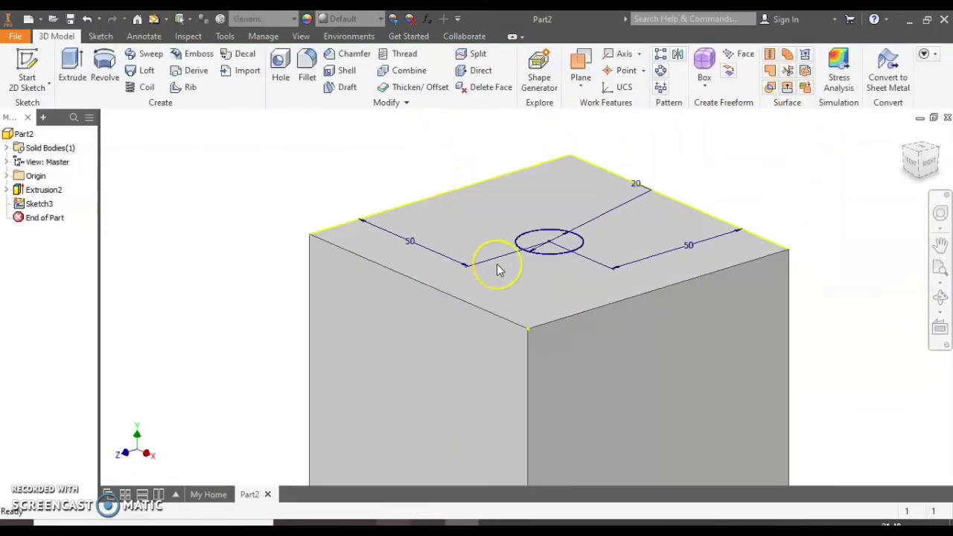
{"action": "left_click", "coordinate": [73, 67]}
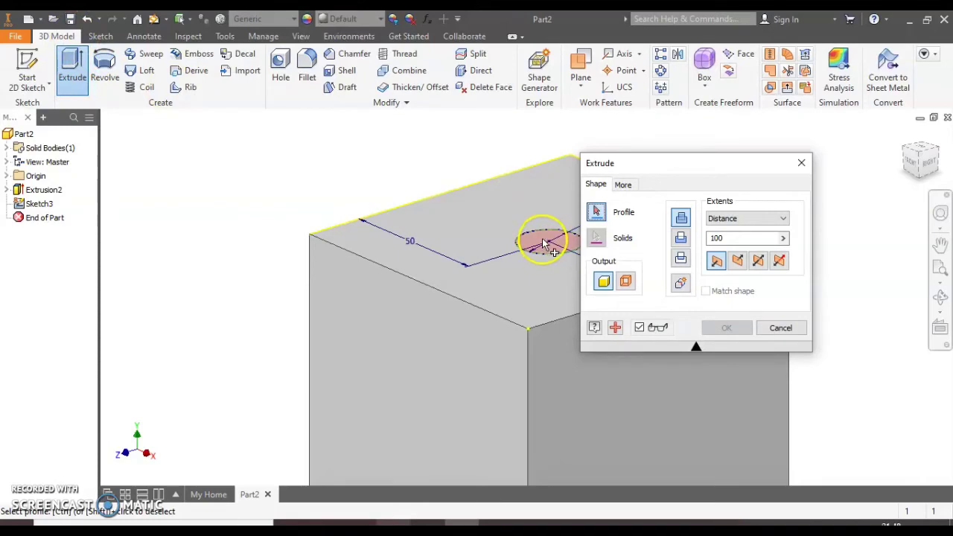
{"action": "left_click_drag", "start_coordinate": [673, 170], "coordinate": [745, 162]}
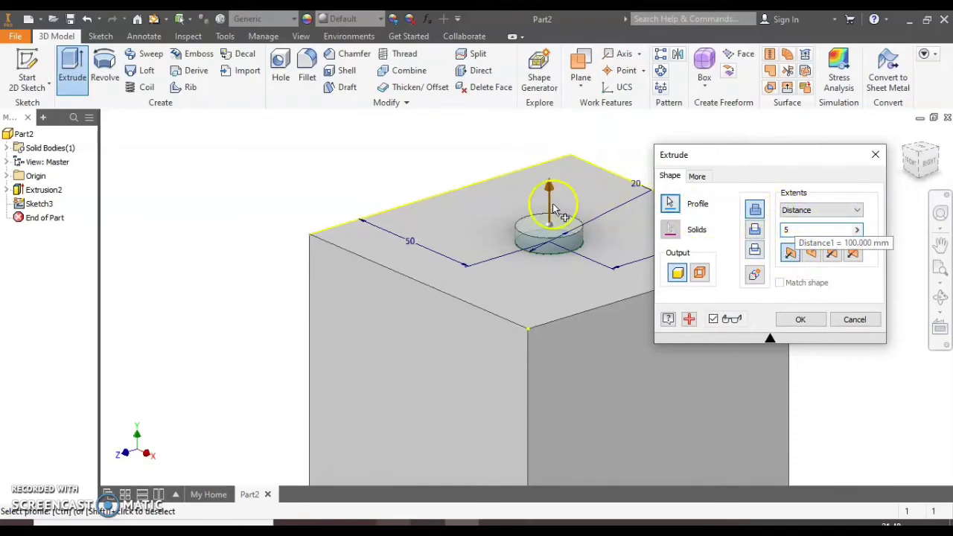
{"action": "left_click", "coordinate": [819, 257]}
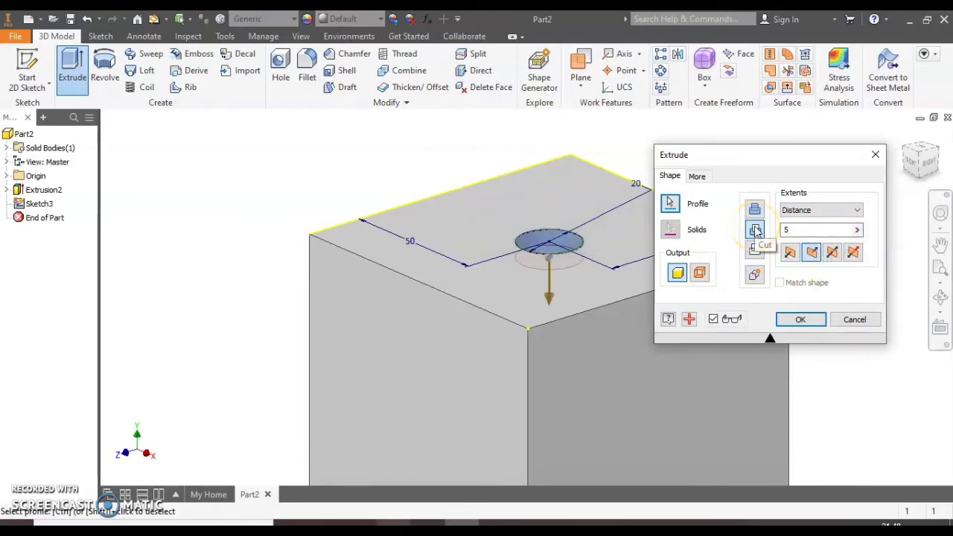
{"action": "left_click", "coordinate": [803, 322]}
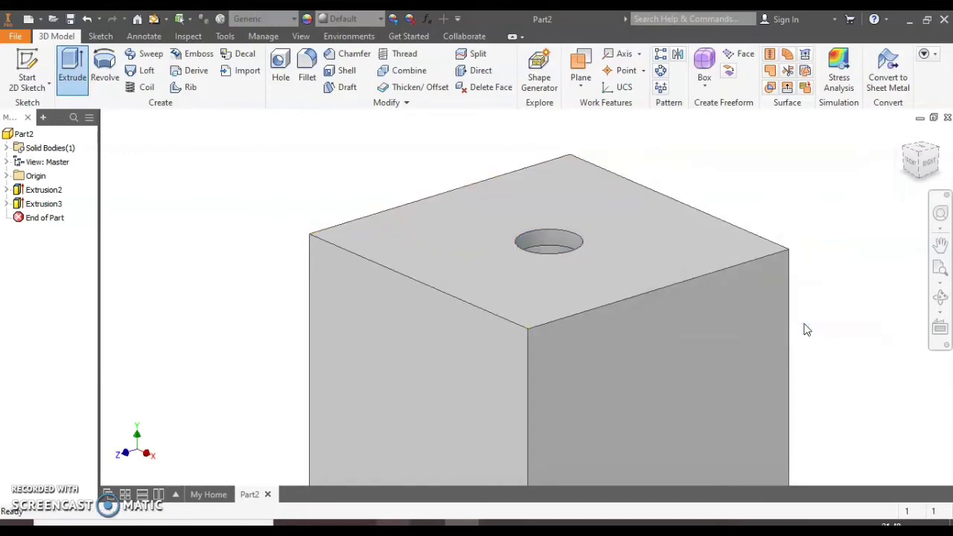
Step: Start a sketch on the cube's front face and draw a circle in its upper-left area and another, about 27 mm in diameter, toward its lower right
{"action": "scroll", "coordinate": [802, 332], "scroll_direction": "down", "scroll_amount": 5}
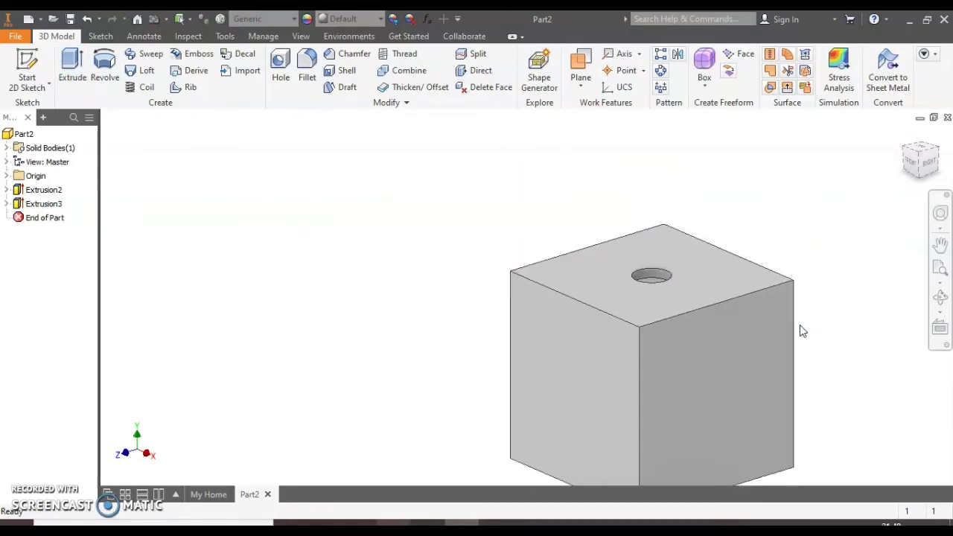
{"action": "middle_click_drag", "start_coordinate": [741, 372], "coordinate": [572, 285]}
{"action": "left_click", "coordinate": [37, 61]}
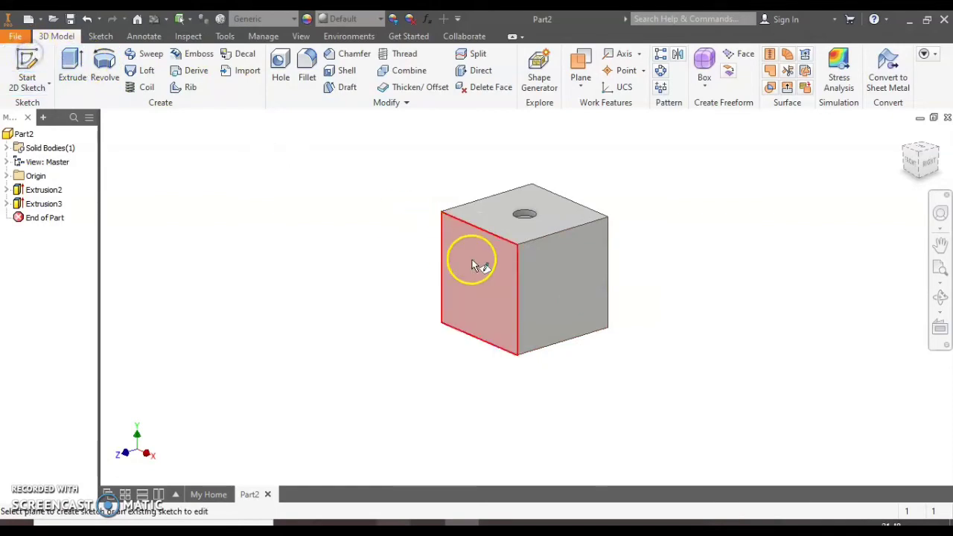
{"action": "left_click", "coordinate": [472, 261]}
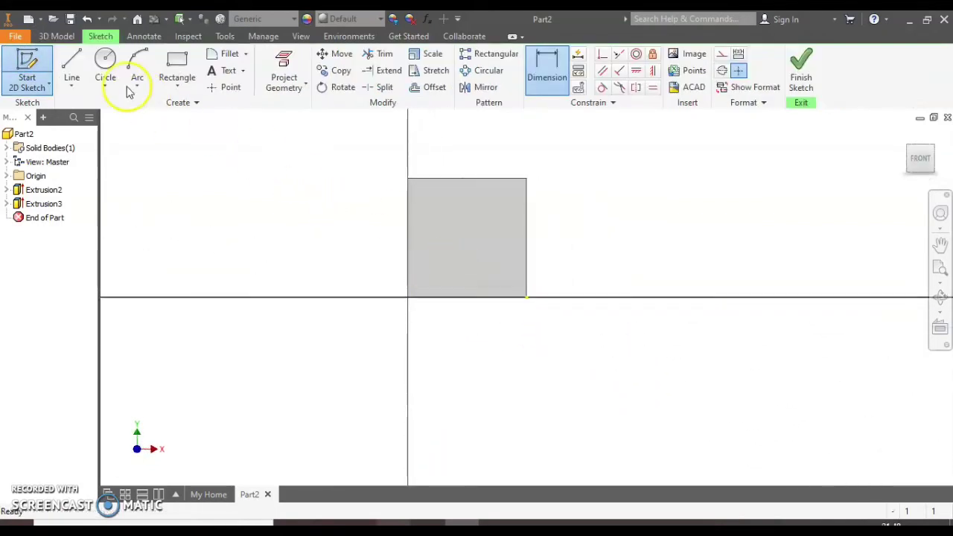
{"action": "left_click", "coordinate": [105, 61]}
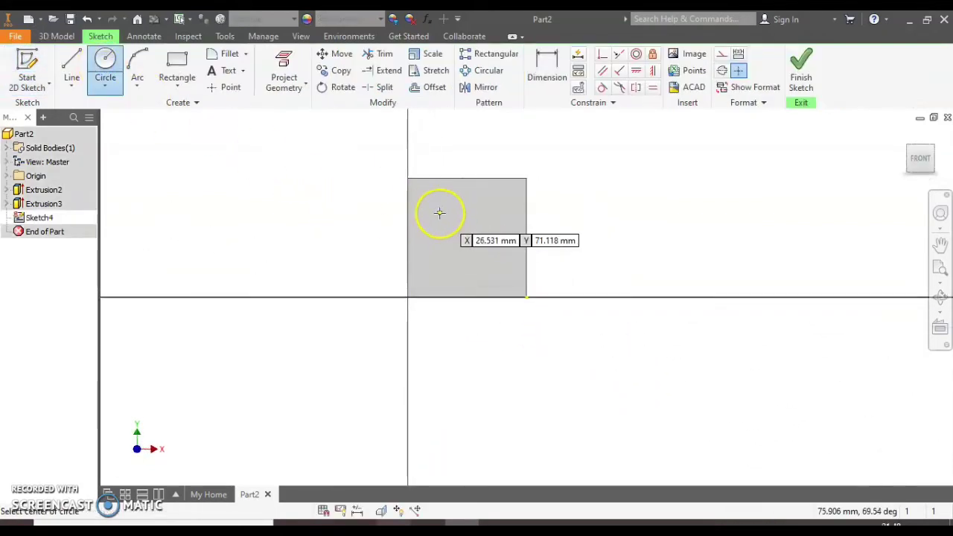
{"action": "left_click", "coordinate": [439, 213]}
{"action": "left_click", "coordinate": [454, 213]}
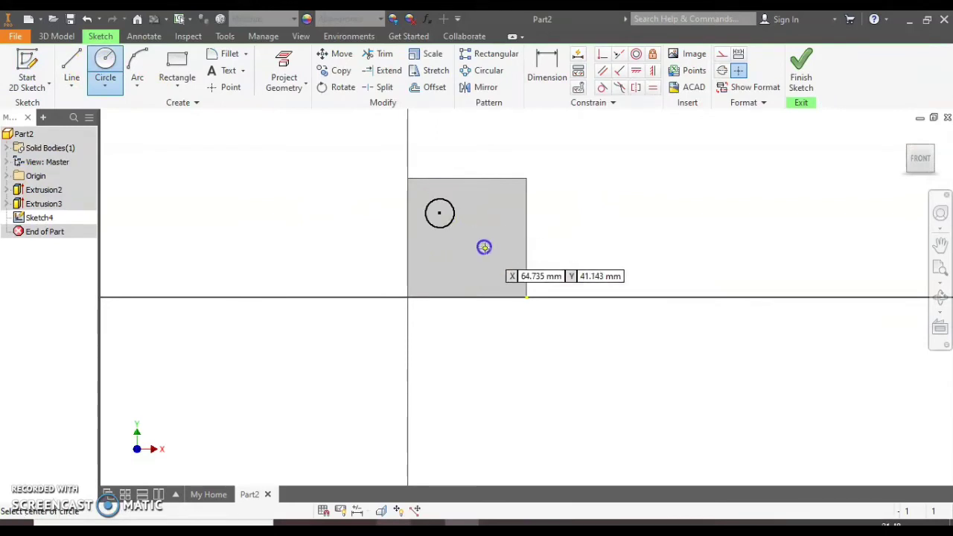
{"action": "left_click", "coordinate": [487, 255]}
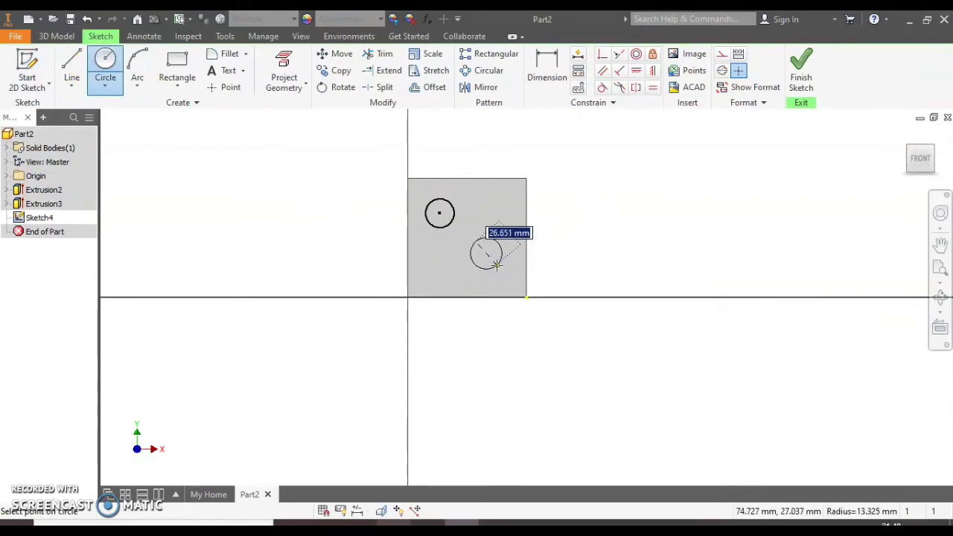
{"action": "left_click", "coordinate": [498, 265]}
Step: Dimension the diameters of both circles on the front face to 20 mm
{"action": "scroll", "coordinate": [443, 228], "scroll_direction": "down", "scroll_amount": 3}
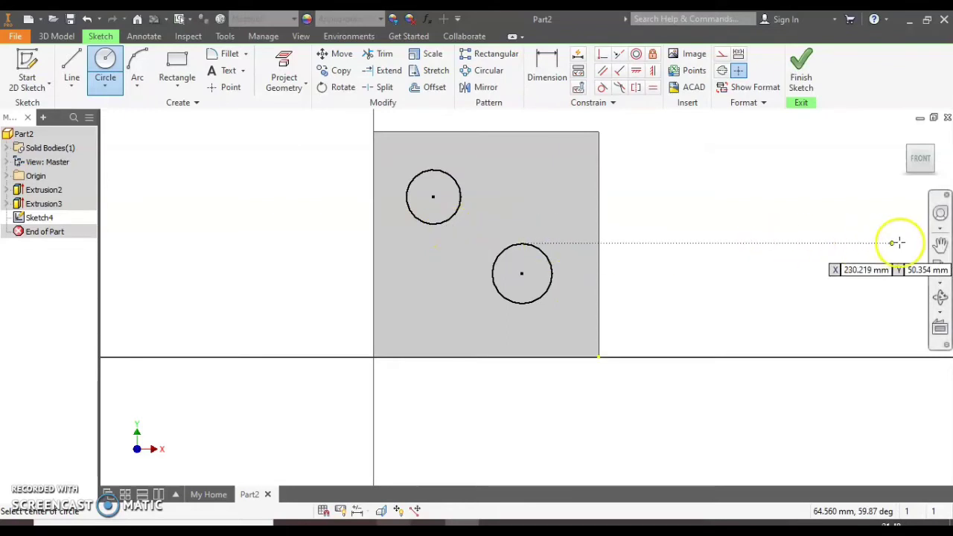
{"action": "left_click", "coordinate": [940, 267]}
{"action": "left_click_drag", "start_coordinate": [940, 267], "coordinate": [547, 90]}
{"action": "left_click", "coordinate": [547, 89]}
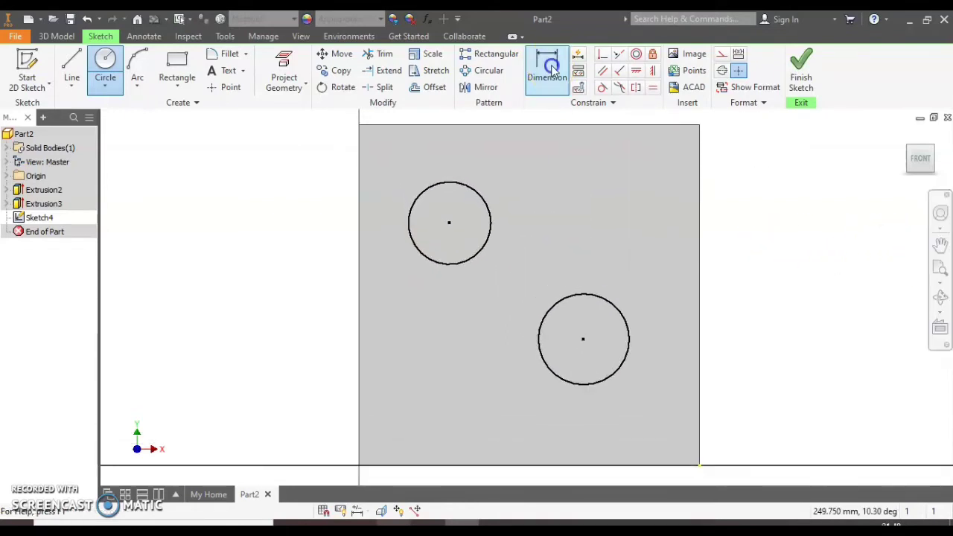
{"action": "left_click", "coordinate": [485, 208]}
{"action": "left_click", "coordinate": [534, 187]}
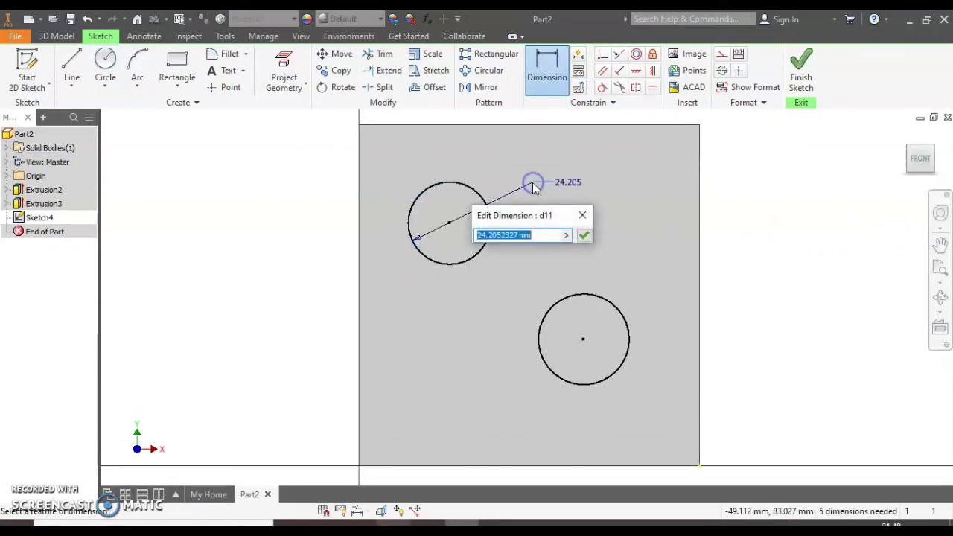
{"action": "type", "text": "20"}
{"action": "key", "text": "Return"}
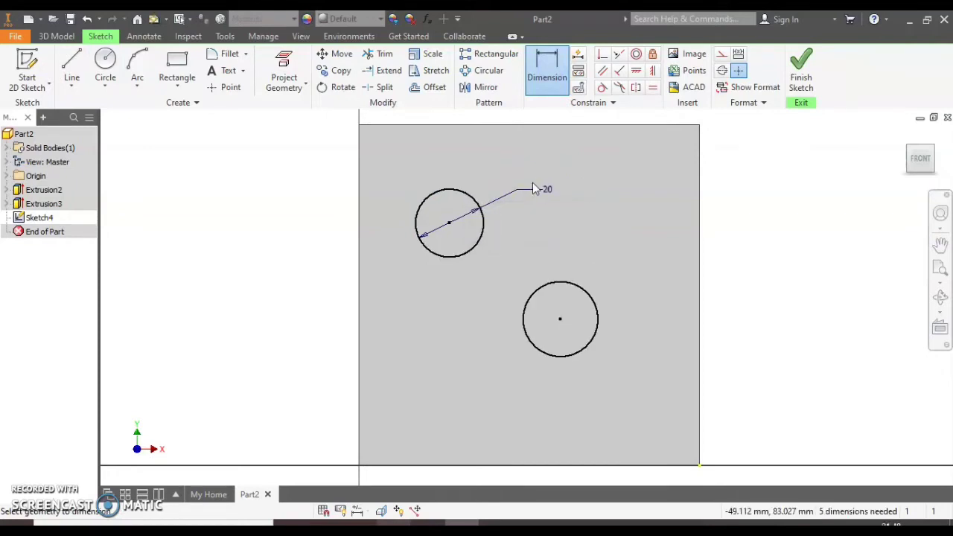
{"action": "left_click", "coordinate": [588, 294]}
{"action": "left_click", "coordinate": [617, 265]}
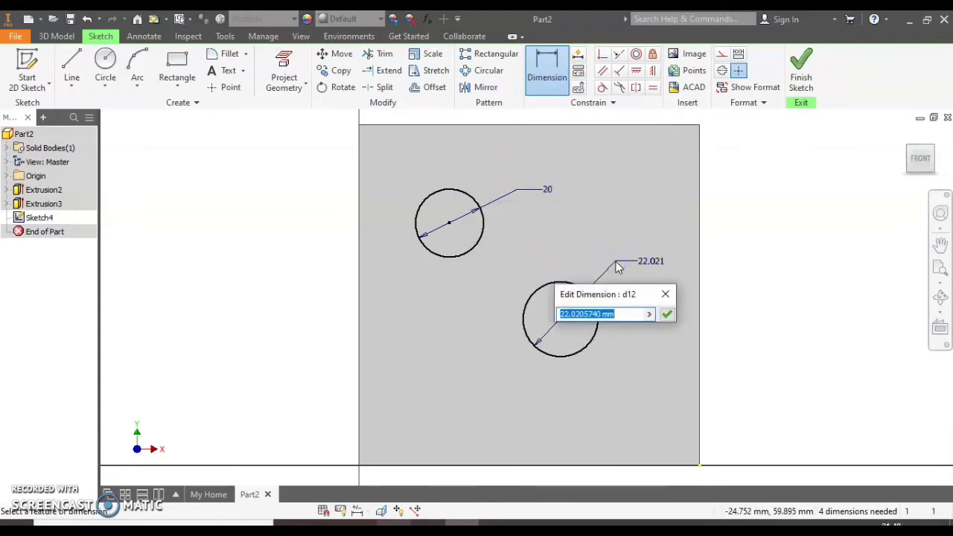
{"action": "type", "text": "20"}
{"action": "key", "text": "Return"}
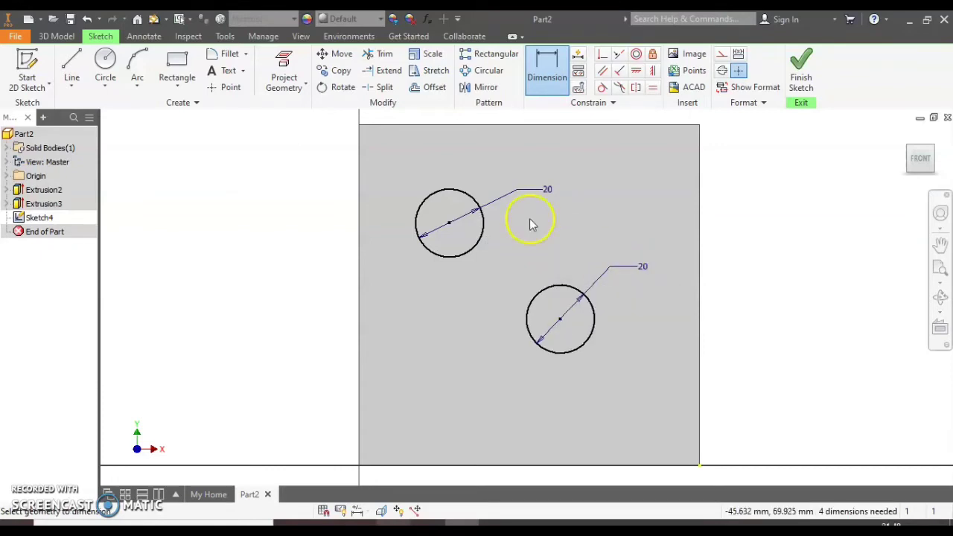
Step: Position the upper-left circle's centre 25 mm from the front face's upper edge and 25 mm from its left edge
{"action": "left_click", "coordinate": [442, 190]}
{"action": "left_click", "coordinate": [451, 125]}
{"action": "left_click", "coordinate": [512, 160]}
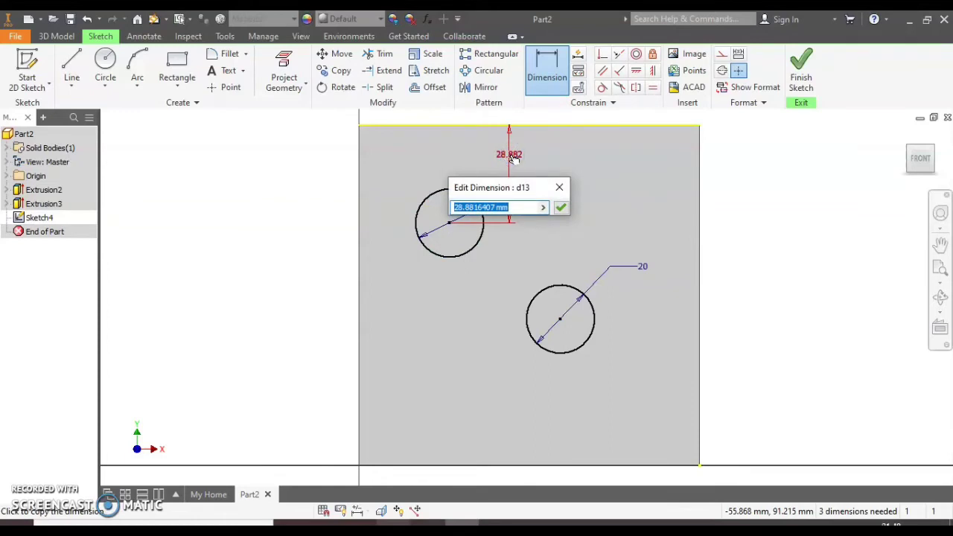
{"action": "type", "text": "25"}
{"action": "key", "text": "Return"}
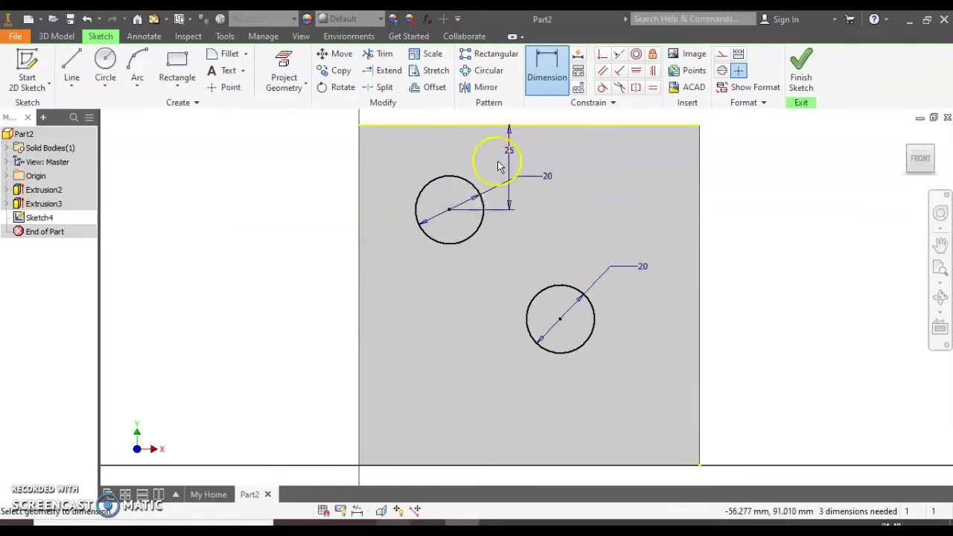
{"action": "left_click", "coordinate": [421, 198]}
{"action": "left_click", "coordinate": [359, 215]}
{"action": "left_click", "coordinate": [409, 279]}
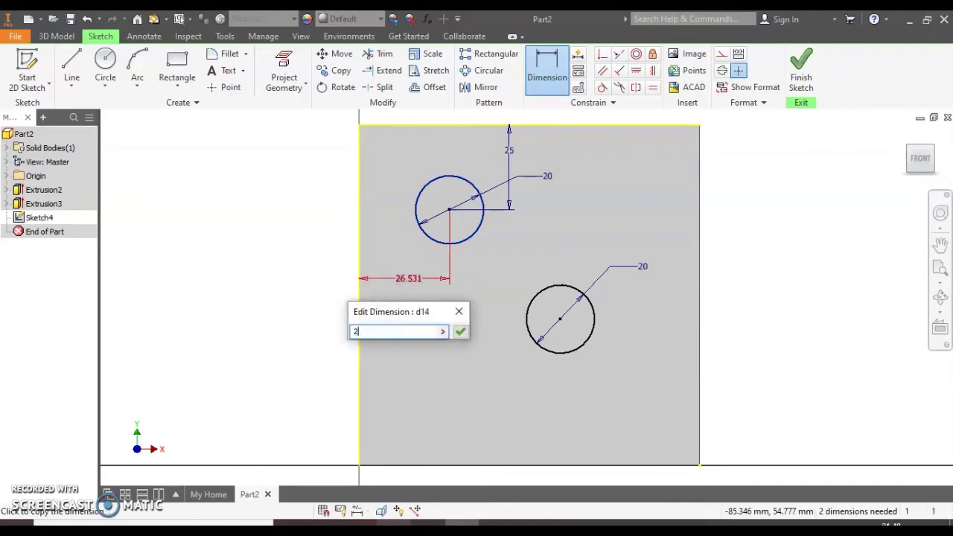
{"action": "type", "text": "25"}
{"action": "key", "text": "Return"}
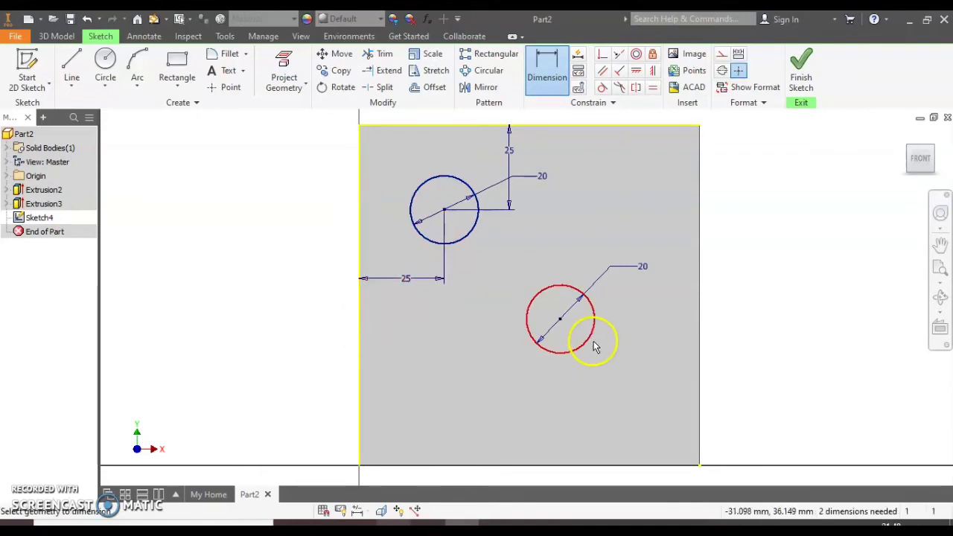
Step: Position the lower-right circle's centre 25 mm from the front face's right edge and 25 mm from its lower edge
{"action": "left_click", "coordinate": [594, 333]}
{"action": "left_click", "coordinate": [701, 330]}
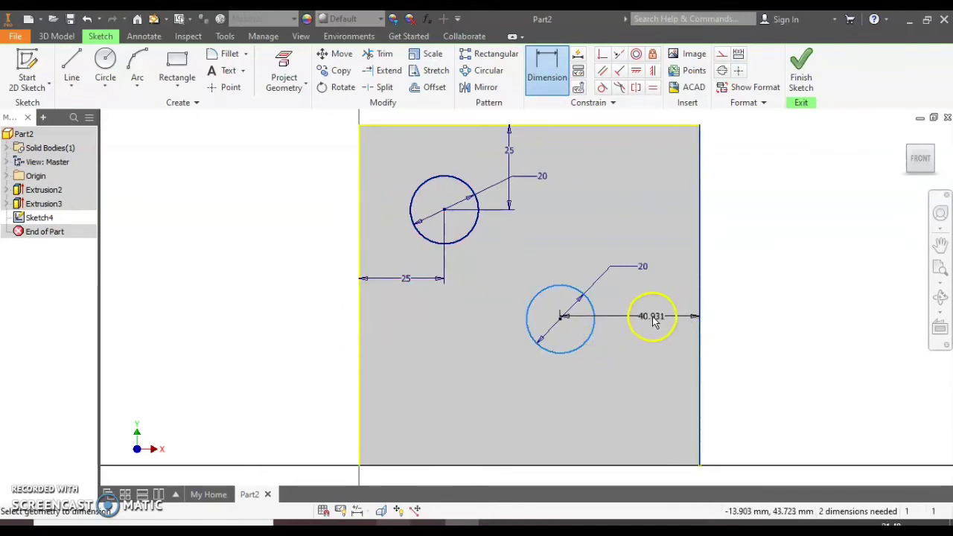
{"action": "left_click", "coordinate": [653, 318]}
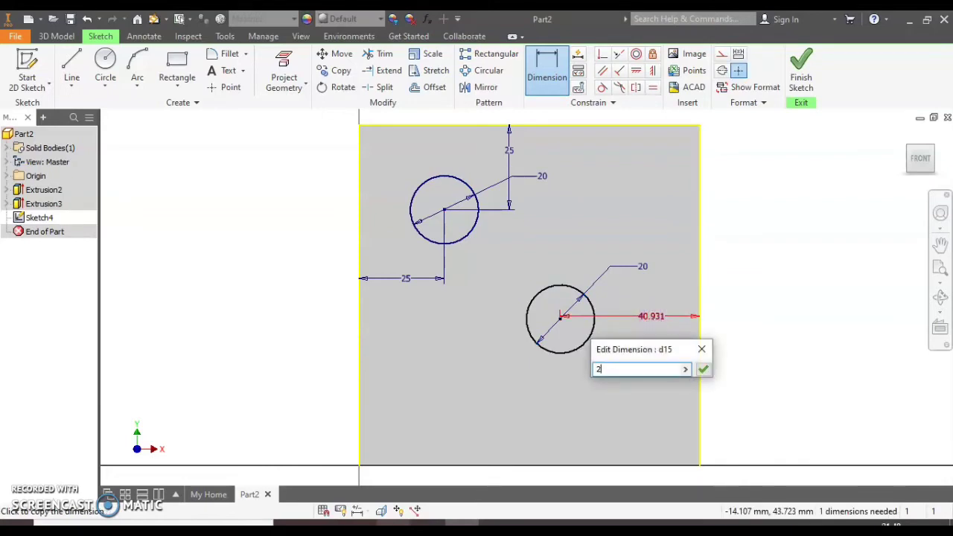
{"action": "key", "text": "Return"}
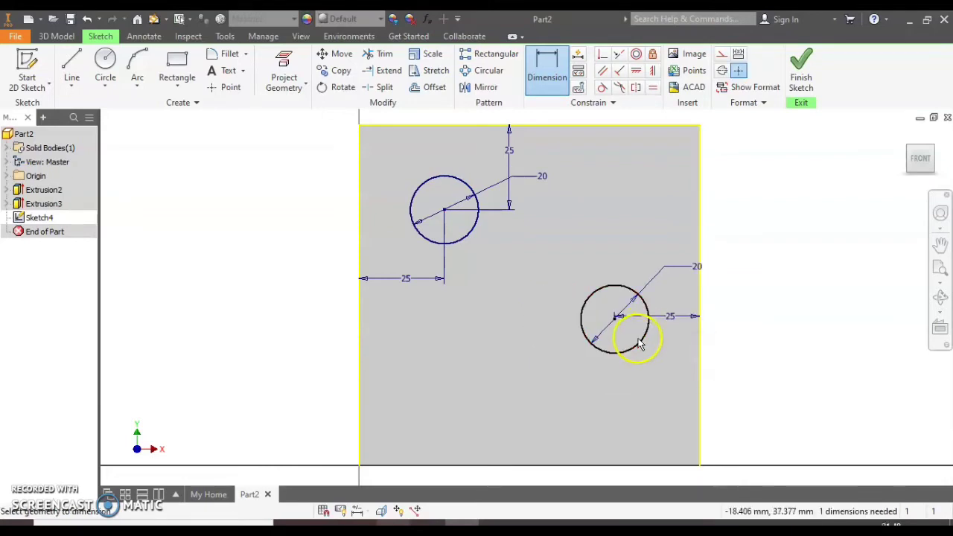
{"action": "left_click", "coordinate": [634, 345]}
{"action": "left_click", "coordinate": [619, 465]}
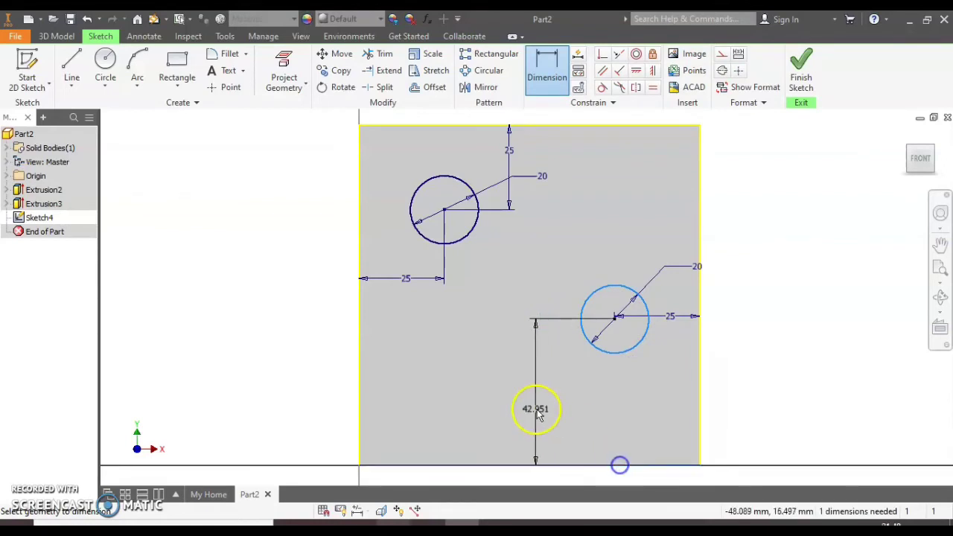
{"action": "left_click", "coordinate": [531, 401]}
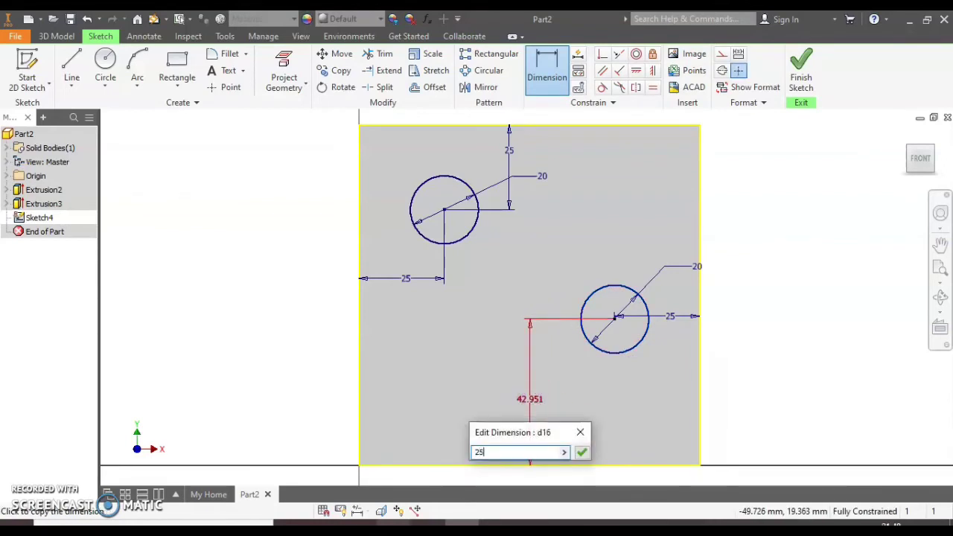
{"action": "key", "text": "Return"}
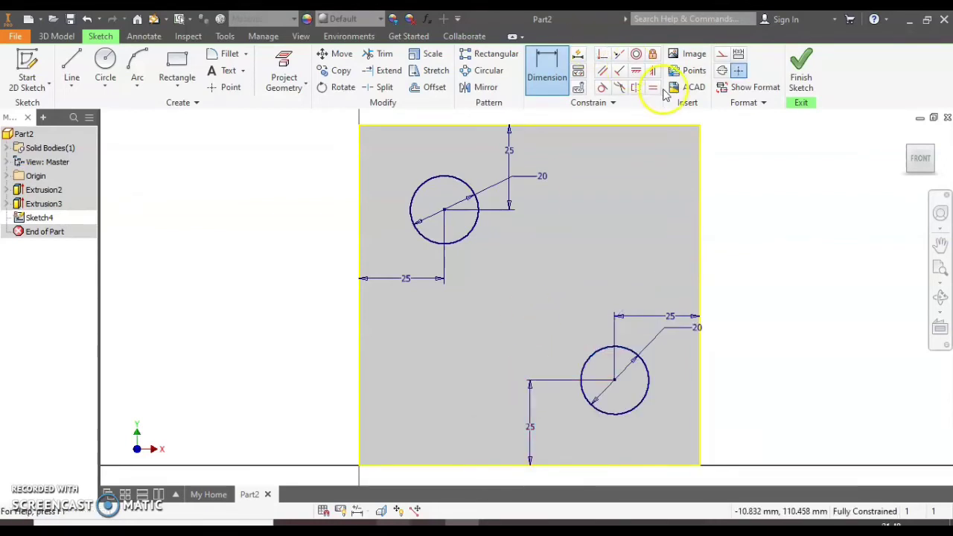
Step: Finish the sketch and extrude both circles as a cut 5 mm deep into the cube's front face
{"action": "left_click", "coordinate": [797, 72]}
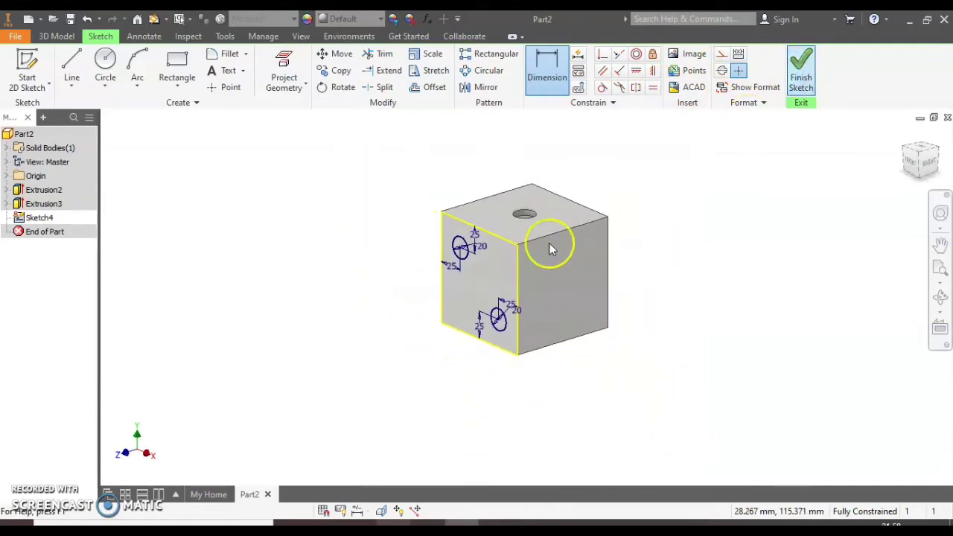
{"action": "scroll", "coordinate": [440, 286], "scroll_direction": "up", "scroll_amount": 5}
{"action": "scroll", "coordinate": [571, 251], "scroll_direction": "down", "scroll_amount": 3}
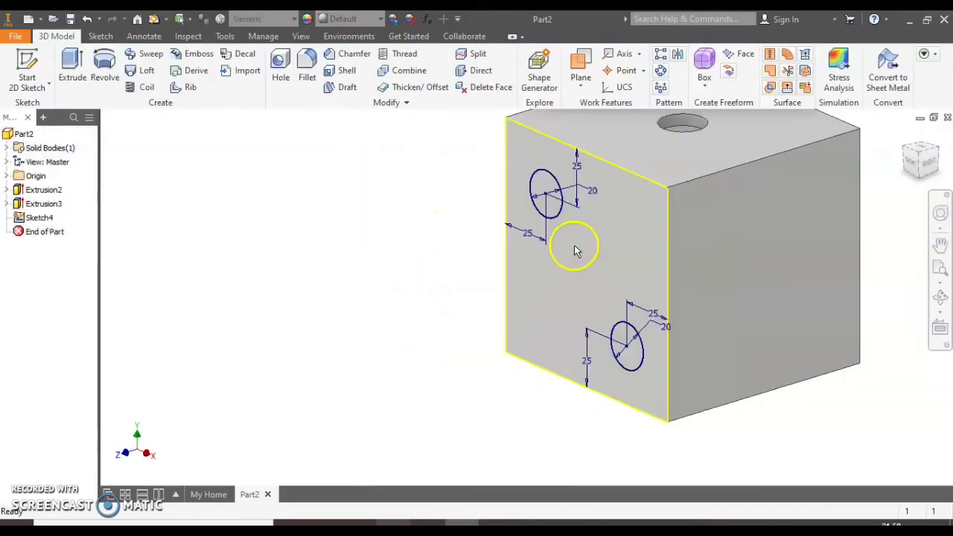
{"action": "middle_click_drag", "start_coordinate": [571, 251], "coordinate": [485, 288]}
{"action": "left_click", "coordinate": [72, 66]}
{"action": "left_click", "coordinate": [458, 216]}
{"action": "left_click", "coordinate": [542, 381]}
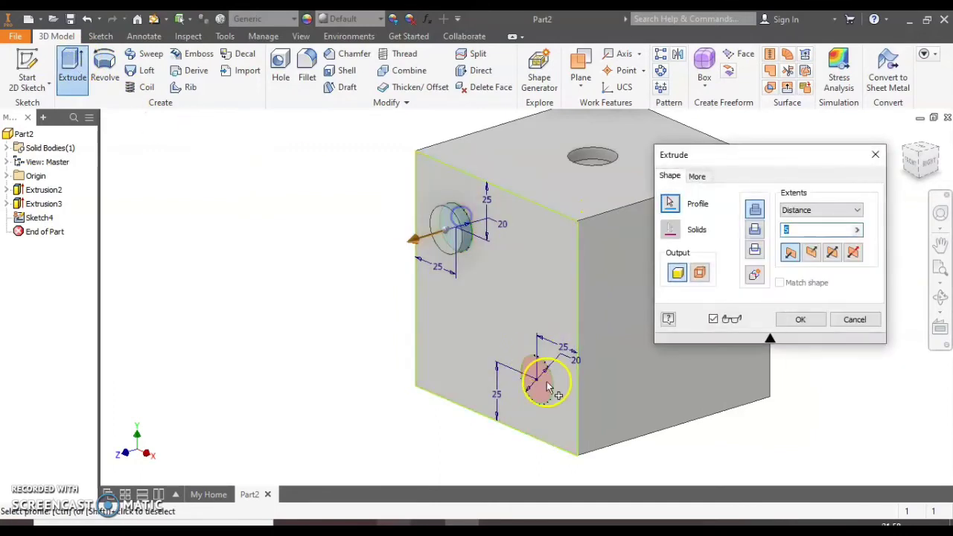
{"action": "left_click", "coordinate": [795, 231]}
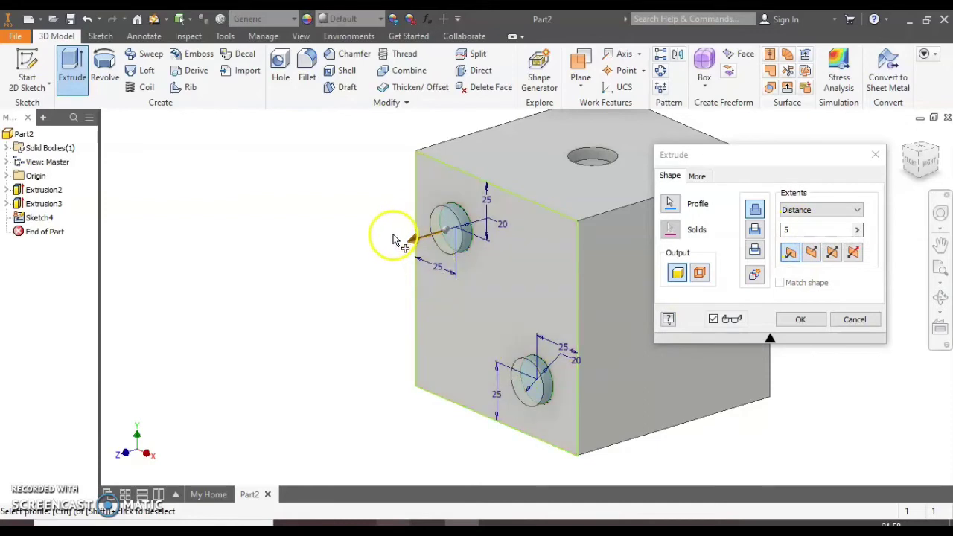
{"action": "left_click", "coordinate": [812, 253]}
{"action": "left_click", "coordinate": [755, 229]}
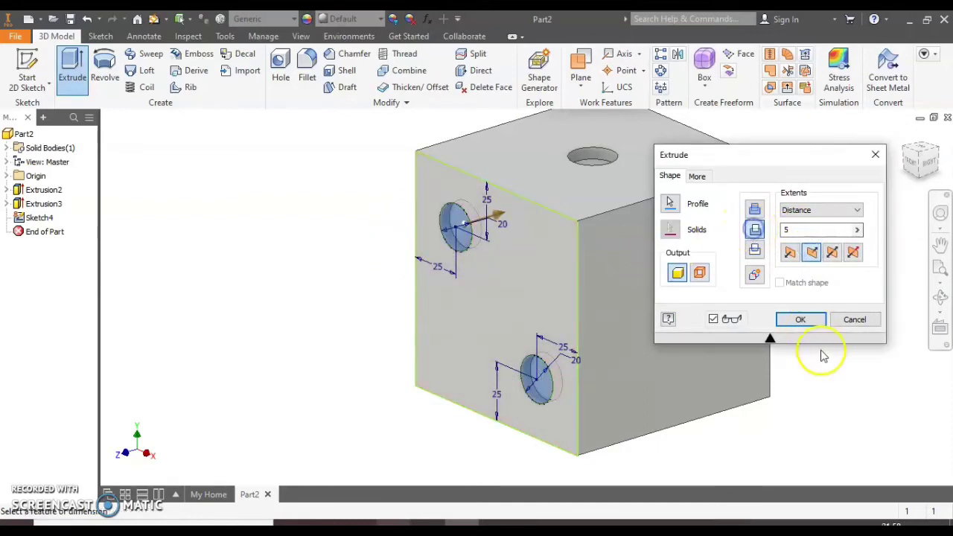
{"action": "left_click", "coordinate": [814, 320]}
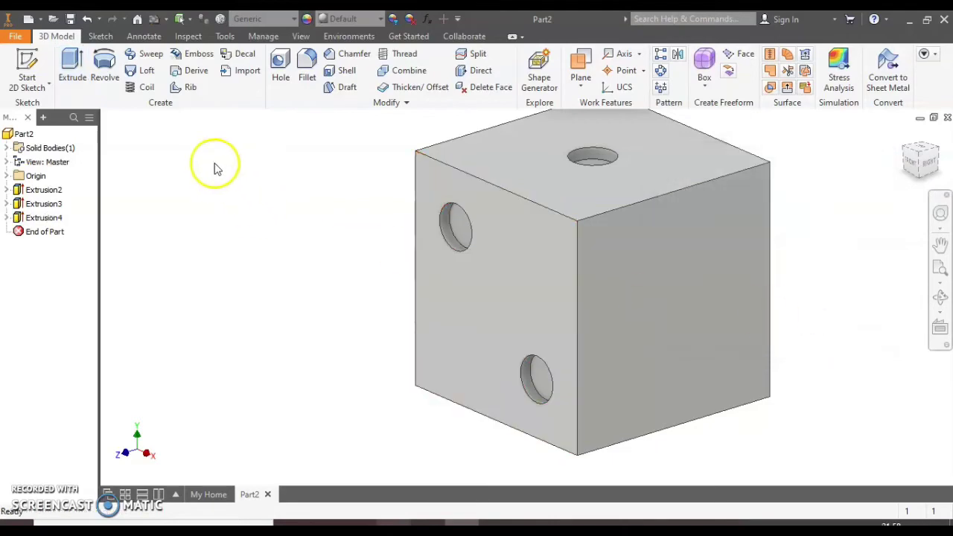
Step: Start a sketch on the cube's right face and draw a 20 mm diameter circle in its upper-left area
{"action": "left_click", "coordinate": [27, 71]}
{"action": "left_click", "coordinate": [608, 291]}
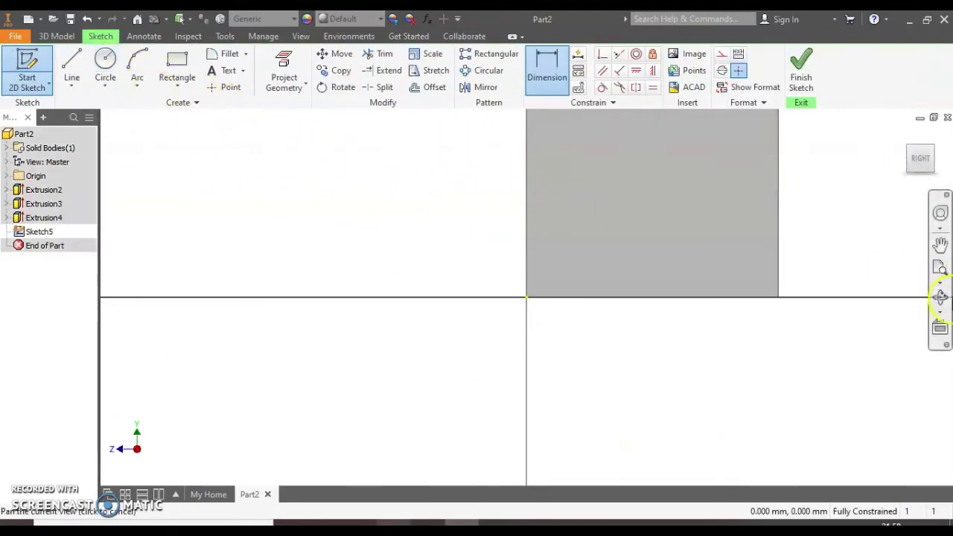
{"action": "left_click", "coordinate": [940, 270]}
{"action": "left_click_drag", "start_coordinate": [856, 268], "coordinate": [216, 195]}
{"action": "left_click", "coordinate": [105, 64]}
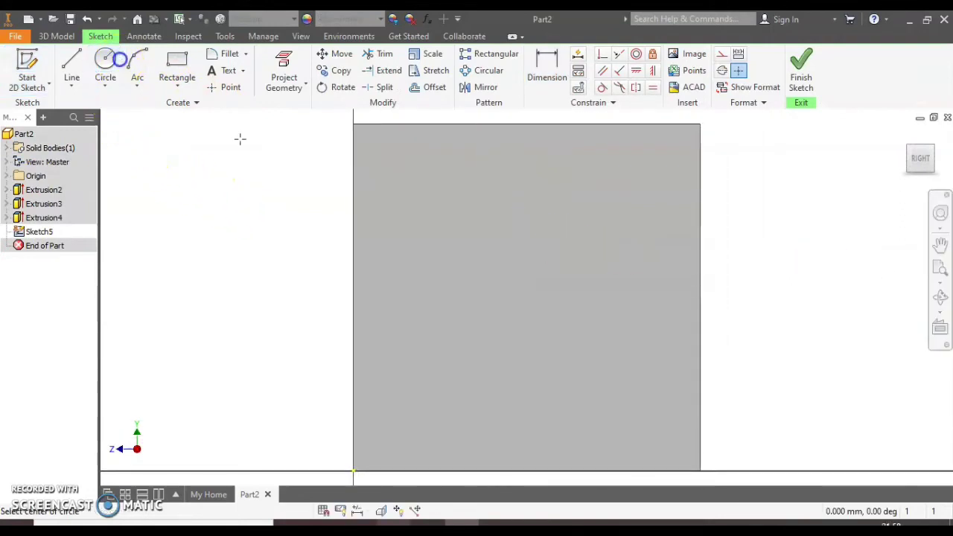
{"action": "left_click", "coordinate": [433, 205]}
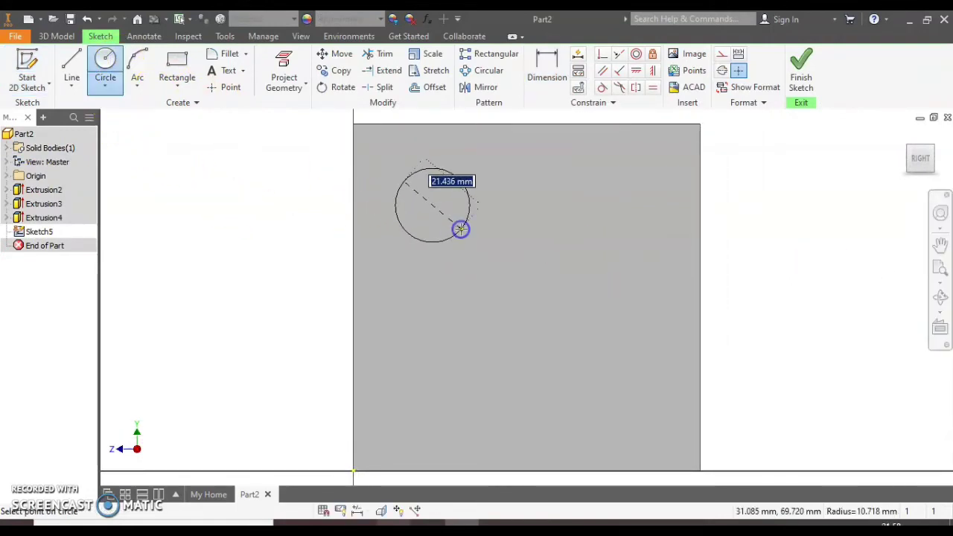
{"action": "type", "text": "20"}
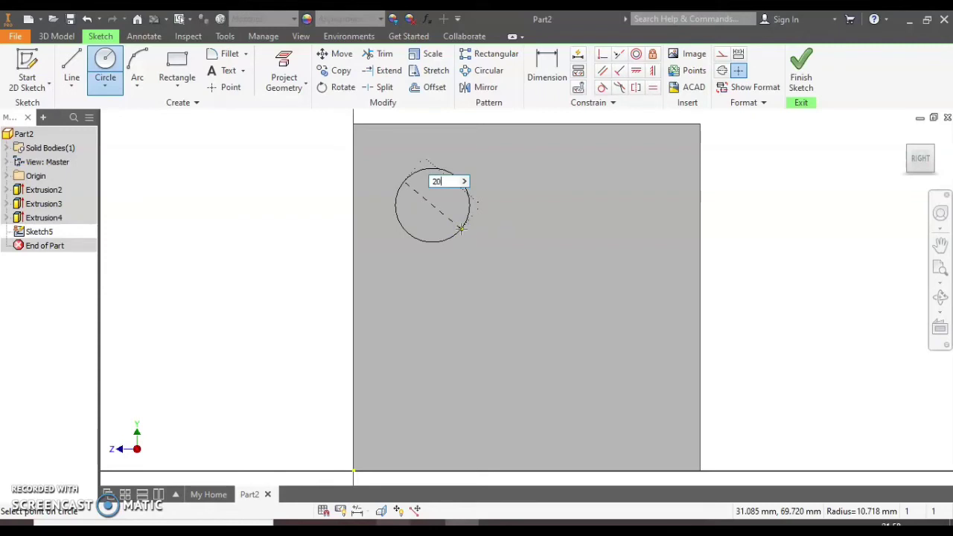
{"action": "key", "text": "Return"}
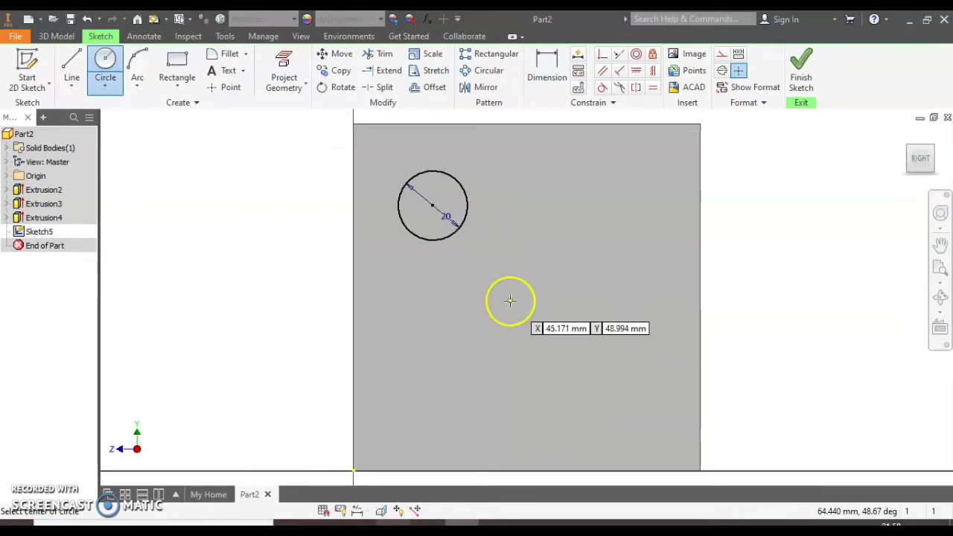
Step: Draw two more 20 mm diameter circles on the right face, one near the middle and one toward the lower right
{"action": "left_click", "coordinate": [520, 299]}
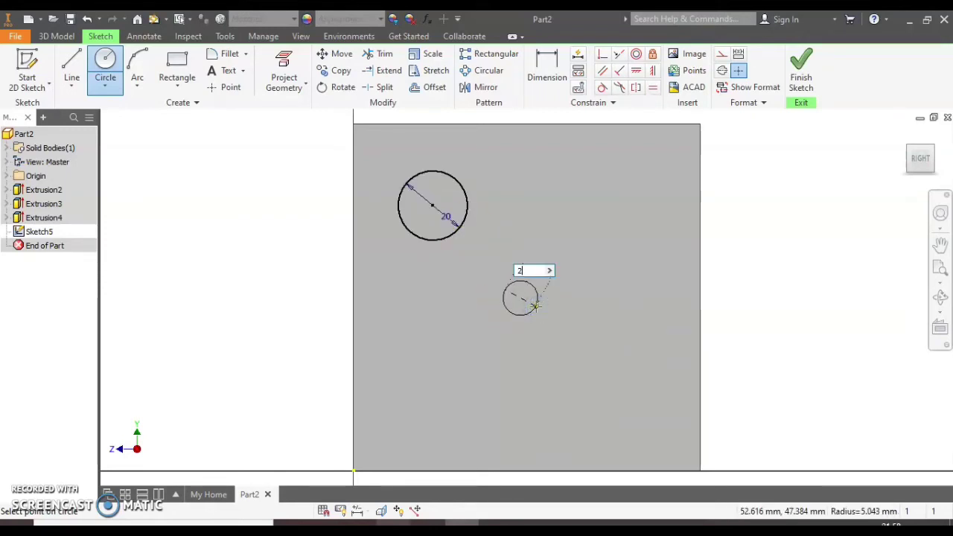
{"action": "key", "text": "Return"}
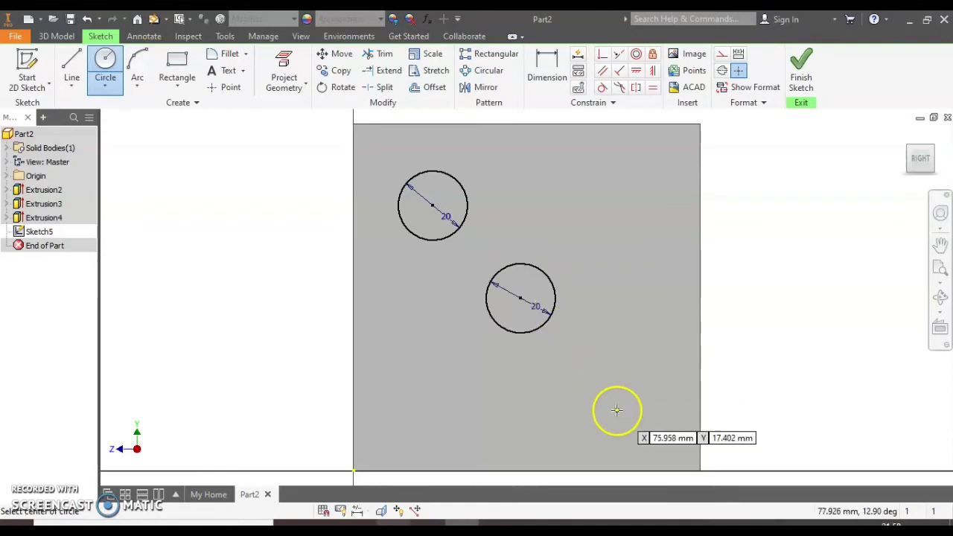
{"action": "left_click", "coordinate": [611, 392]}
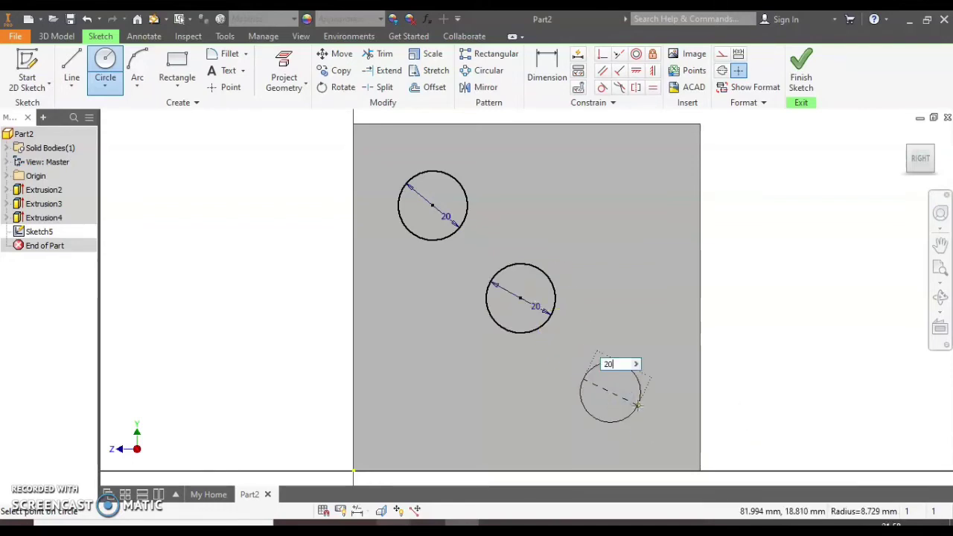
{"action": "key", "text": "Return"}
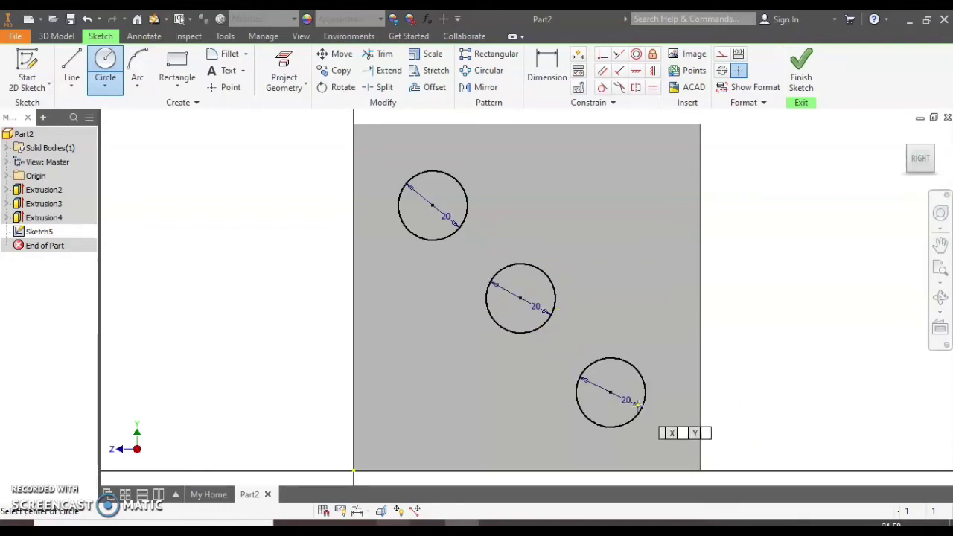
Step: Dimension the lower-right circle's centre 25 mm from the face's right edge
{"action": "left_click", "coordinate": [564, 79]}
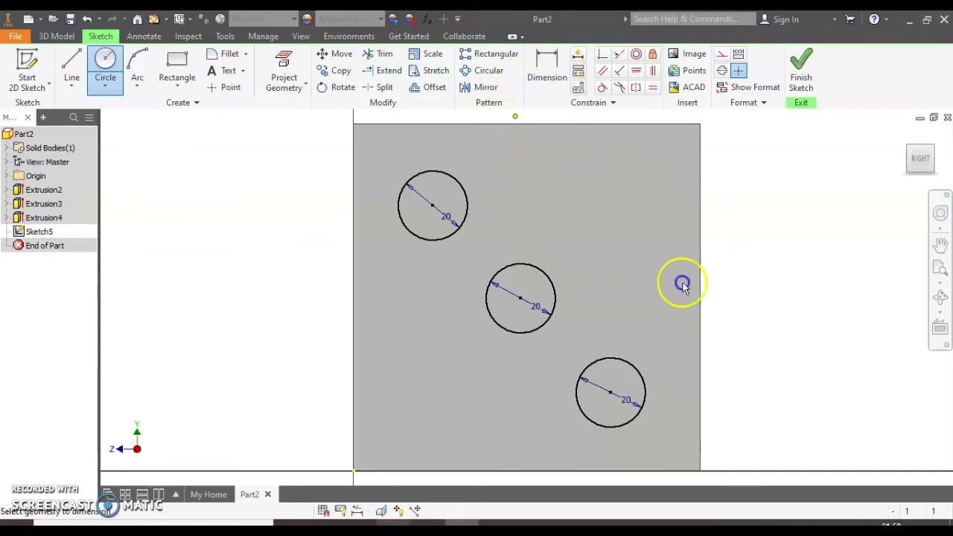
{"action": "left_click", "coordinate": [648, 394]}
{"action": "left_click", "coordinate": [698, 388]}
{"action": "left_click", "coordinate": [652, 319]}
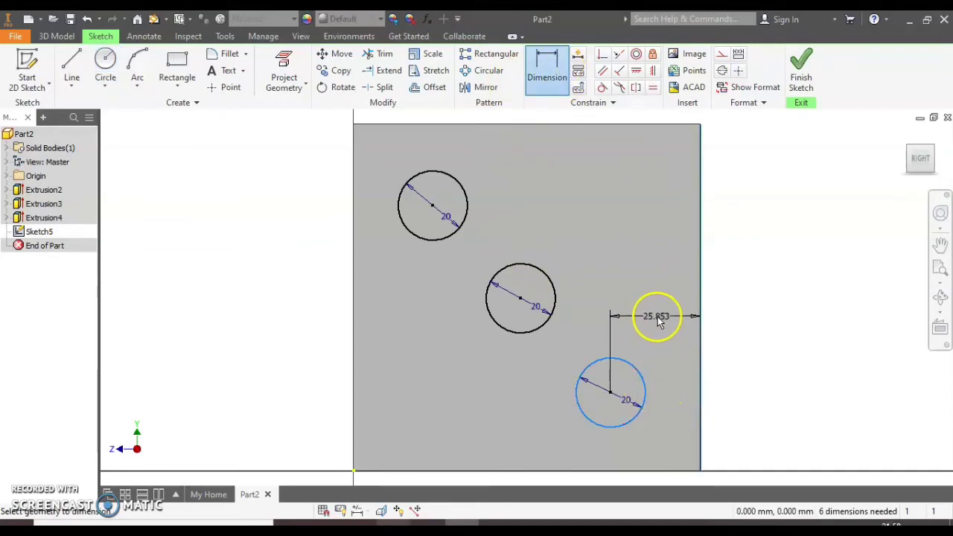
{"action": "left_click", "coordinate": [658, 319]}
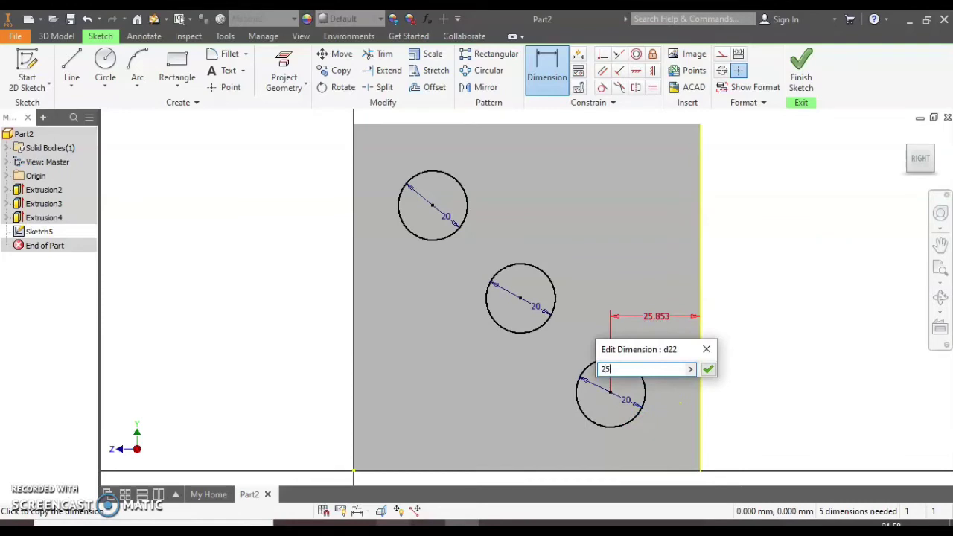
{"action": "type", "text": "25"}
{"action": "key", "text": "Return"}
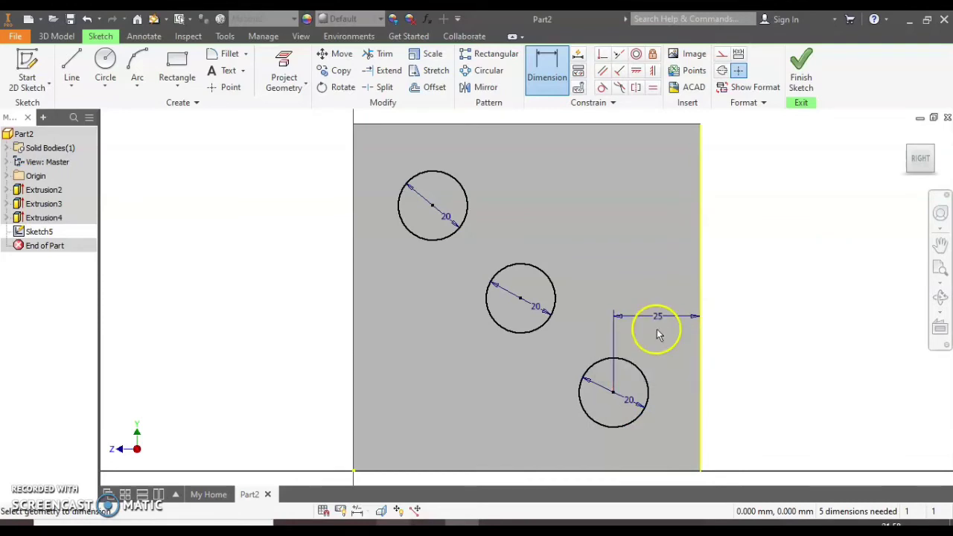
Step: Dimension the lower-right circle's centre 25 mm above the right face's bottom edge
{"action": "left_click", "coordinate": [623, 425]}
{"action": "left_click", "coordinate": [618, 471]}
{"action": "left_click", "coordinate": [529, 406]}
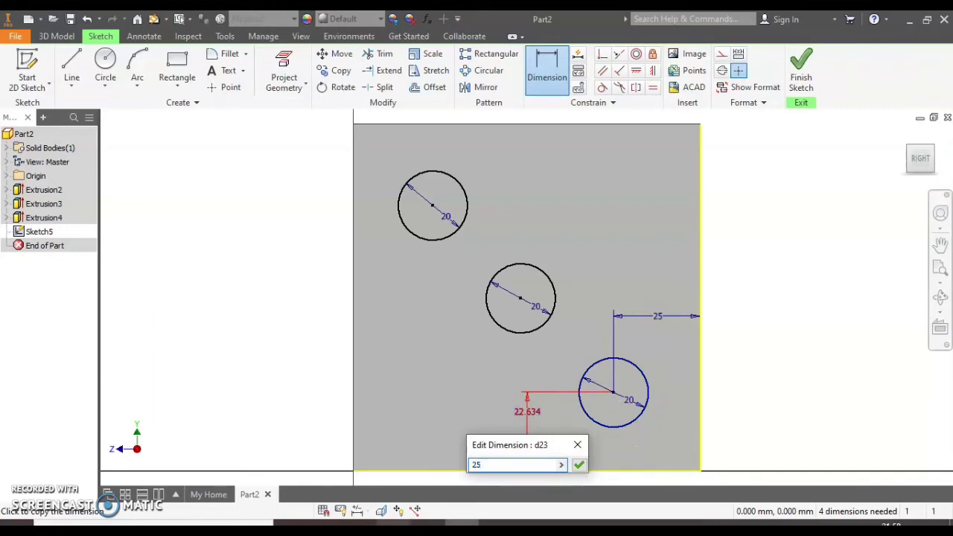
{"action": "type", "text": "25"}
{"action": "key", "text": "Return"}
Step: Dimension the middle circle's centre 50 mm from both the bottom edge and the right edge of the face
{"action": "left_click", "coordinate": [513, 333]}
{"action": "left_click", "coordinate": [519, 469]}
{"action": "left_click", "coordinate": [466, 395]}
{"action": "key", "text": "Return"}
{"action": "left_click", "coordinate": [549, 277]}
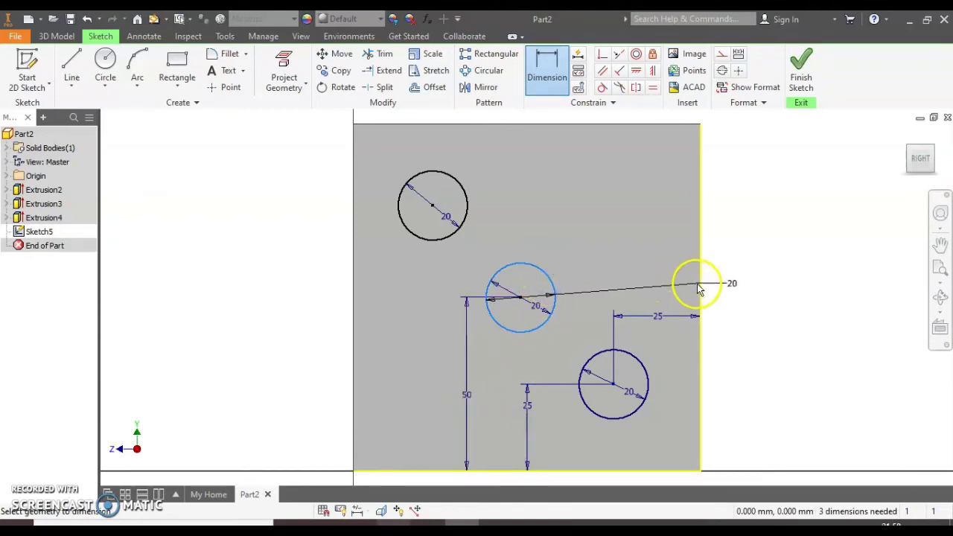
{"action": "left_click", "coordinate": [701, 287]}
{"action": "left_click", "coordinate": [621, 235]}
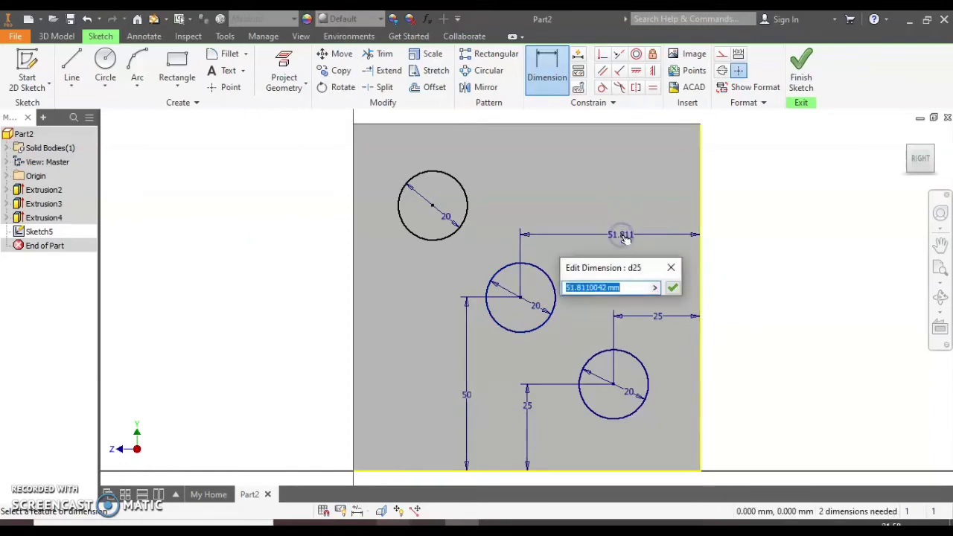
{"action": "key", "text": "Return"}
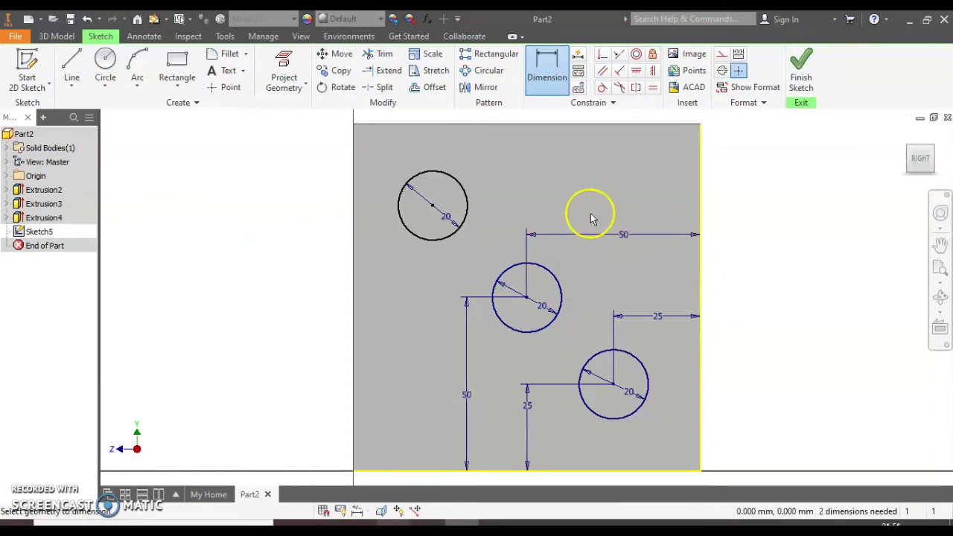
Step: Dimension the upper-left circle's centre 25 mm from both the top edge and the left edge of the face
{"action": "left_click", "coordinate": [448, 177]}
{"action": "left_click", "coordinate": [432, 124]}
{"action": "left_click", "coordinate": [530, 167]}
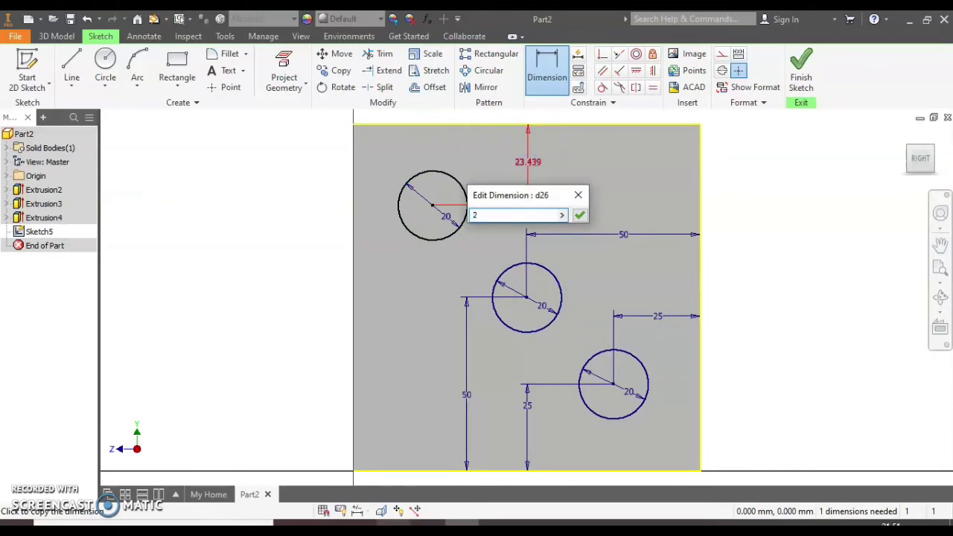
{"action": "key", "text": "Return"}
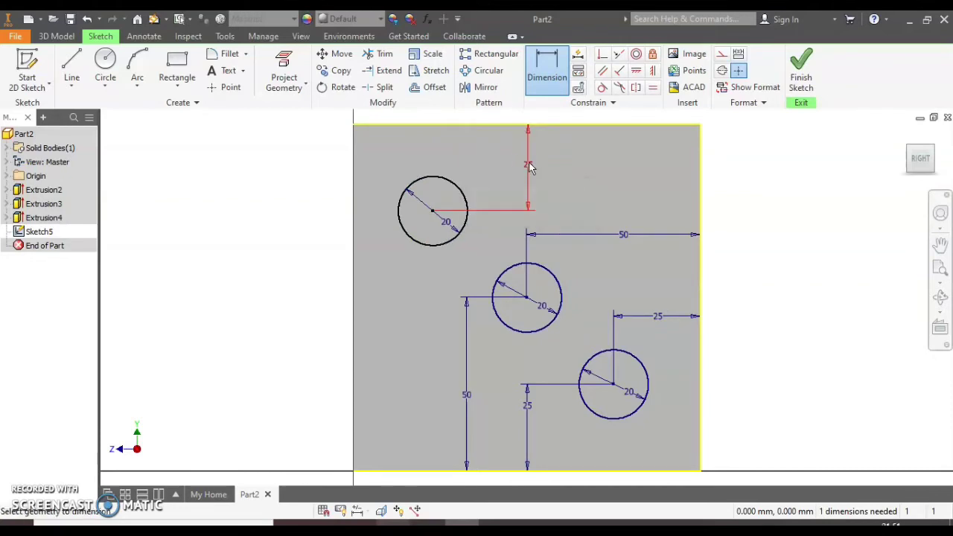
{"action": "left_click", "coordinate": [434, 242]}
{"action": "left_click", "coordinate": [360, 232]}
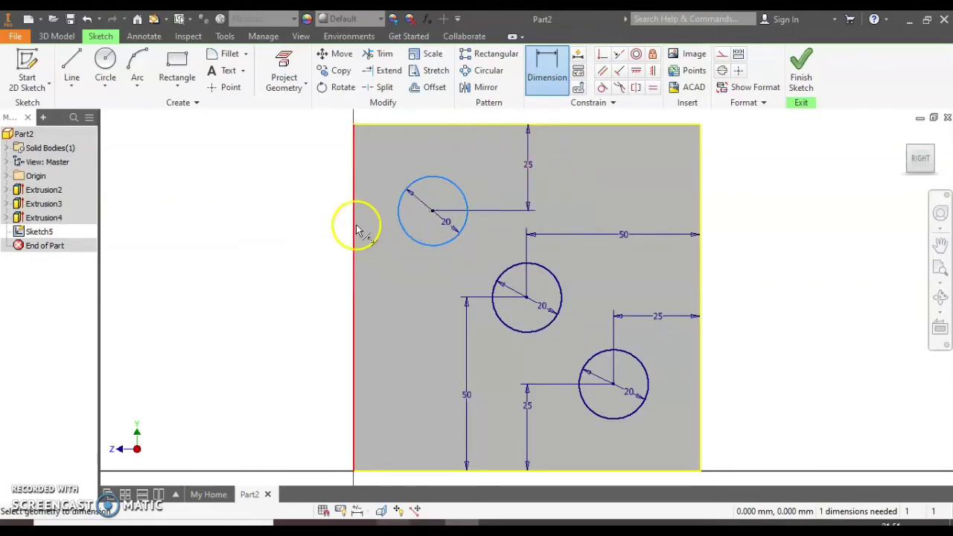
{"action": "left_click", "coordinate": [392, 270]}
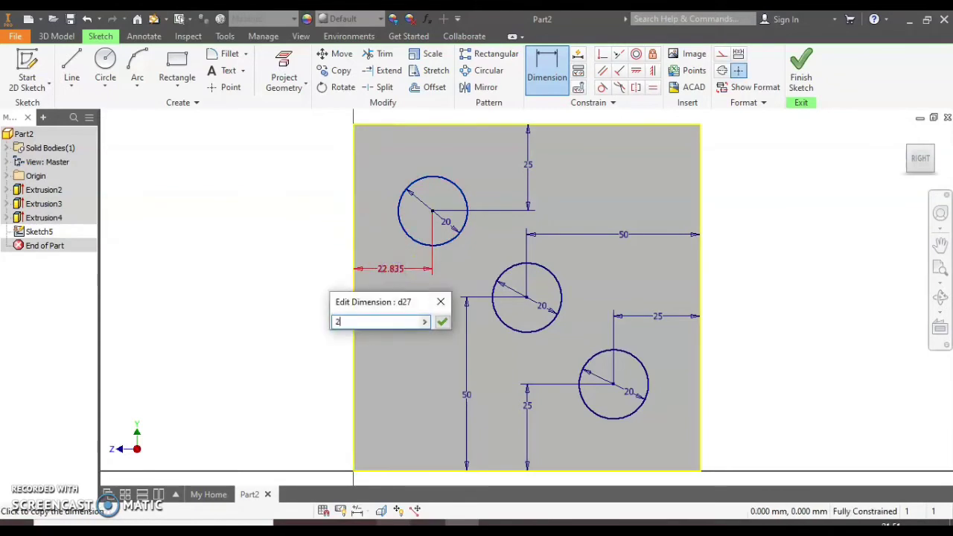
{"action": "type", "text": "25"}
{"action": "key", "text": "Return"}
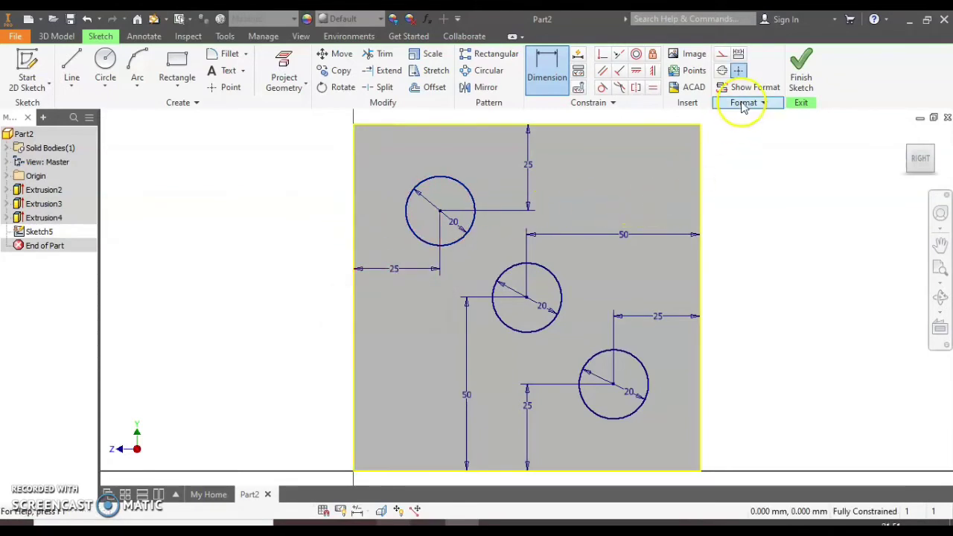
Step: Finish the sketch and extrude all three circles as a cut 5 mm deep into the cube's right face
{"action": "left_click", "coordinate": [800, 74]}
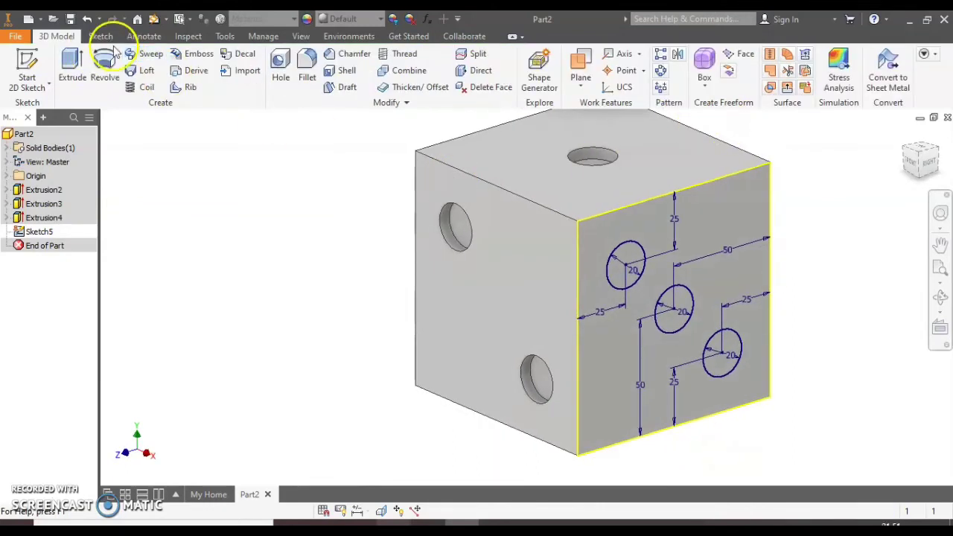
{"action": "left_click", "coordinate": [72, 71]}
{"action": "left_click", "coordinate": [631, 257]}
{"action": "left_click_drag", "start_coordinate": [747, 171], "coordinate": [228, 162]}
{"action": "left_click", "coordinate": [679, 298]}
{"action": "left_click", "coordinate": [736, 348]}
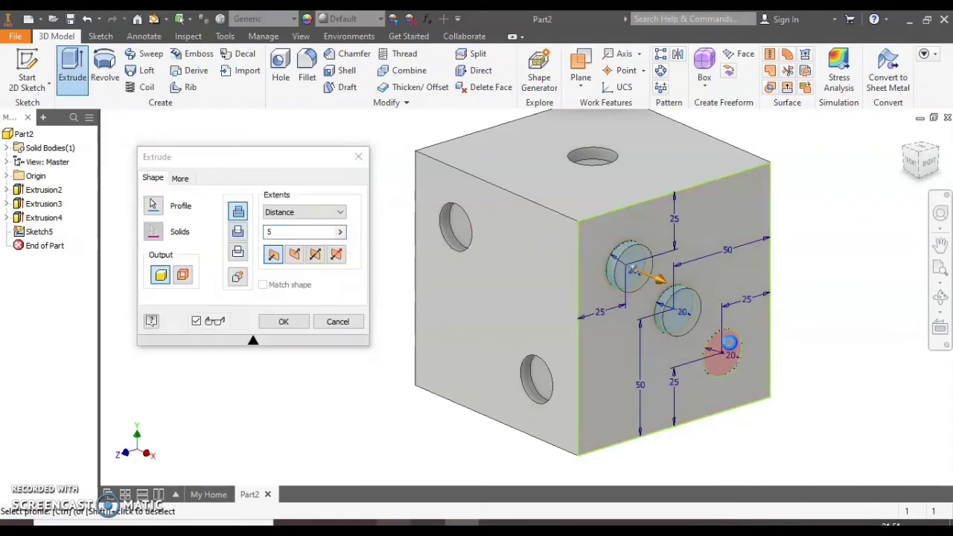
{"action": "left_click", "coordinate": [295, 255]}
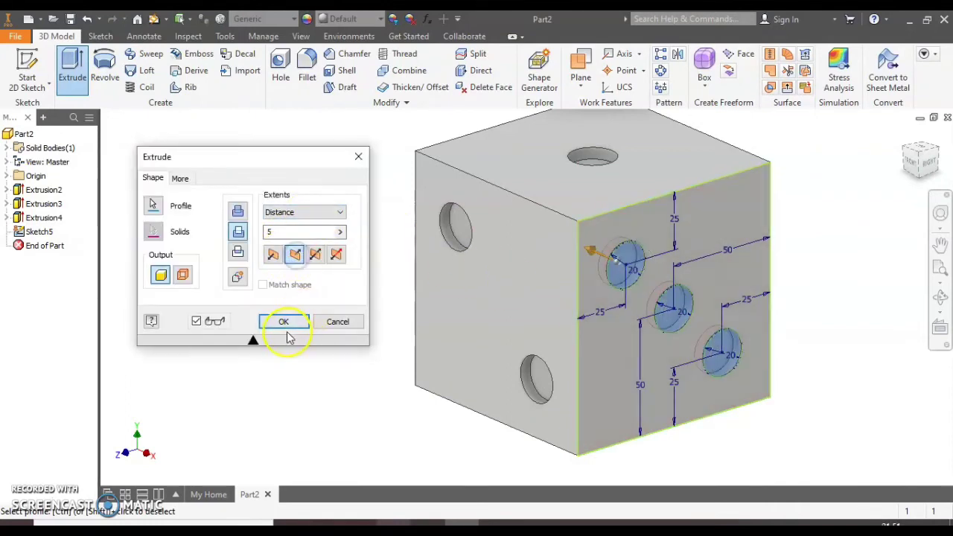
{"action": "left_click", "coordinate": [283, 322]}
Step: Start a sketch on the cube's bottom face and draw a 20 mm diameter circle in its upper-left area
{"action": "scroll", "coordinate": [543, 305], "scroll_direction": "down", "scroll_amount": 3}
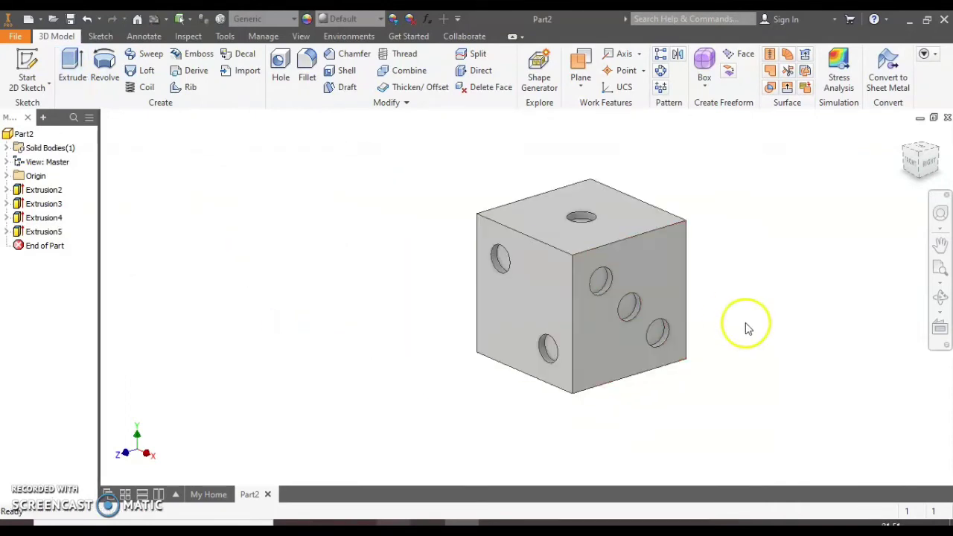
{"action": "middle_click_drag", "start_coordinate": [745, 323], "coordinate": [804, 327], "text": "shift"}
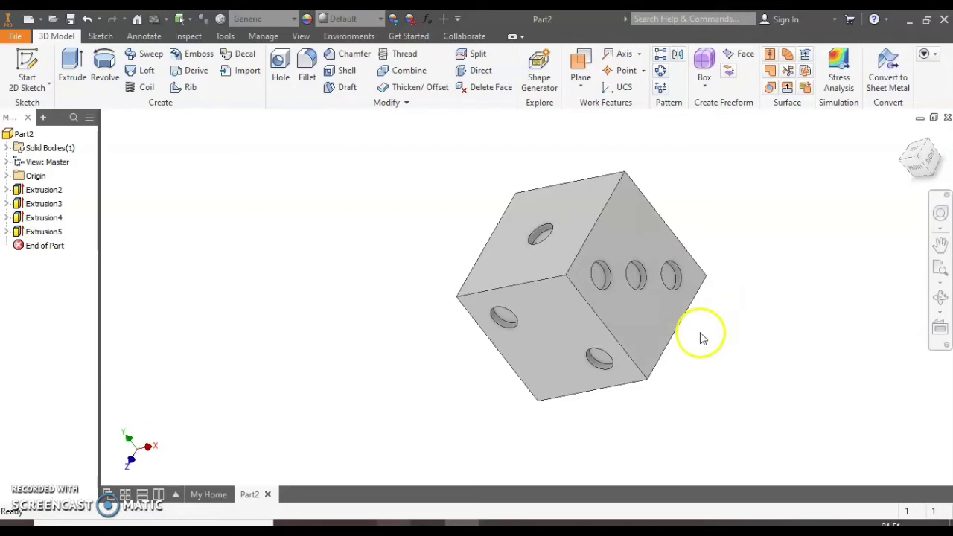
{"action": "middle_click_drag", "start_coordinate": [701, 339], "coordinate": [685, 260], "text": "shift"}
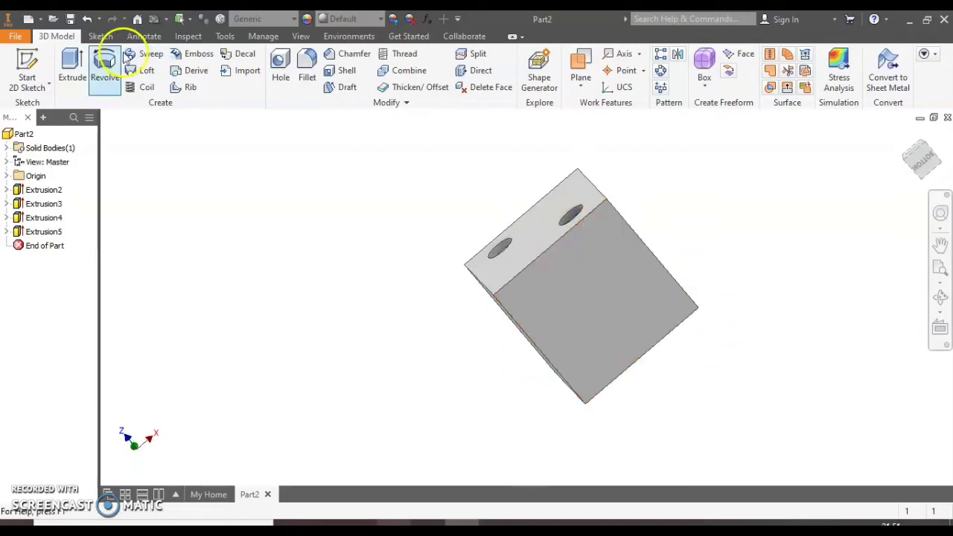
{"action": "left_click", "coordinate": [27, 71]}
{"action": "left_click", "coordinate": [568, 252]}
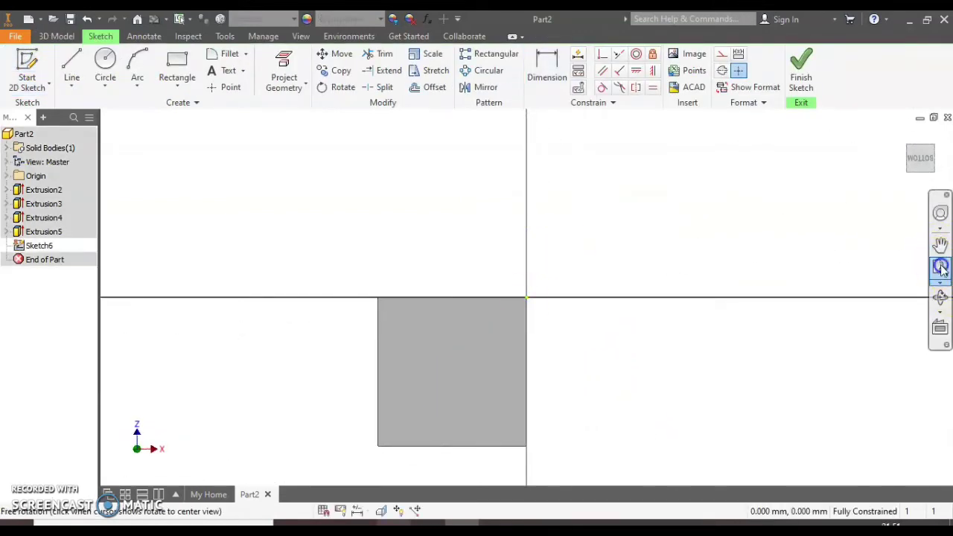
{"action": "scroll", "coordinate": [370, 295], "scroll_direction": "up", "scroll_amount": 3}
{"action": "left_click", "coordinate": [105, 66]}
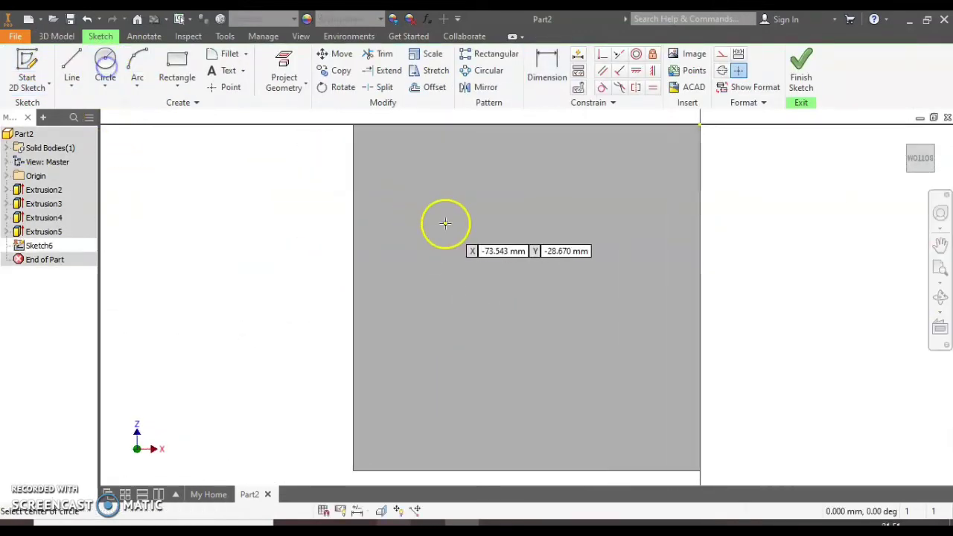
{"action": "left_click", "coordinate": [416, 199]}
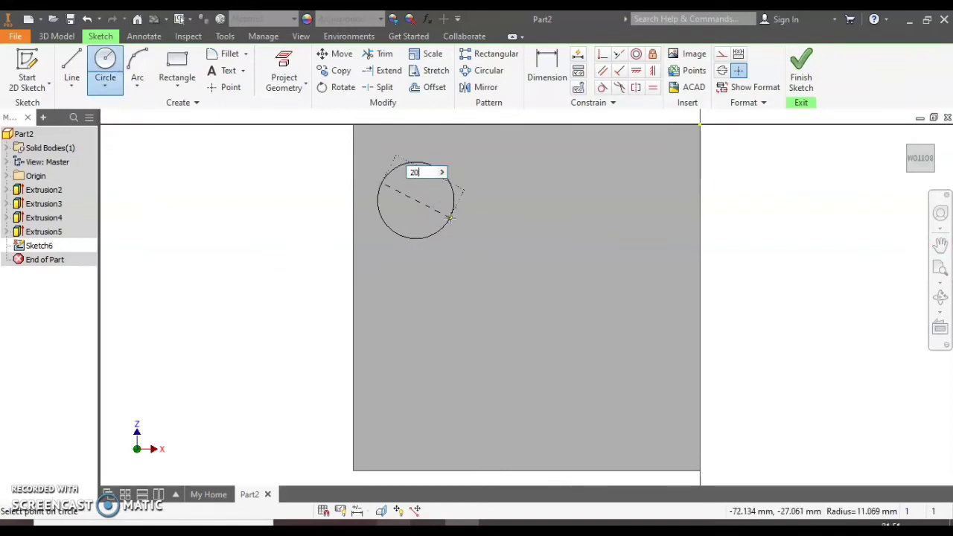
{"action": "type", "text": "20"}
{"action": "key", "text": "Return"}
Step: Draw two more 20 mm diameter circles in a column below the first one on the bottom face
{"action": "left_click", "coordinate": [416, 319]}
{"action": "key", "text": "Return"}
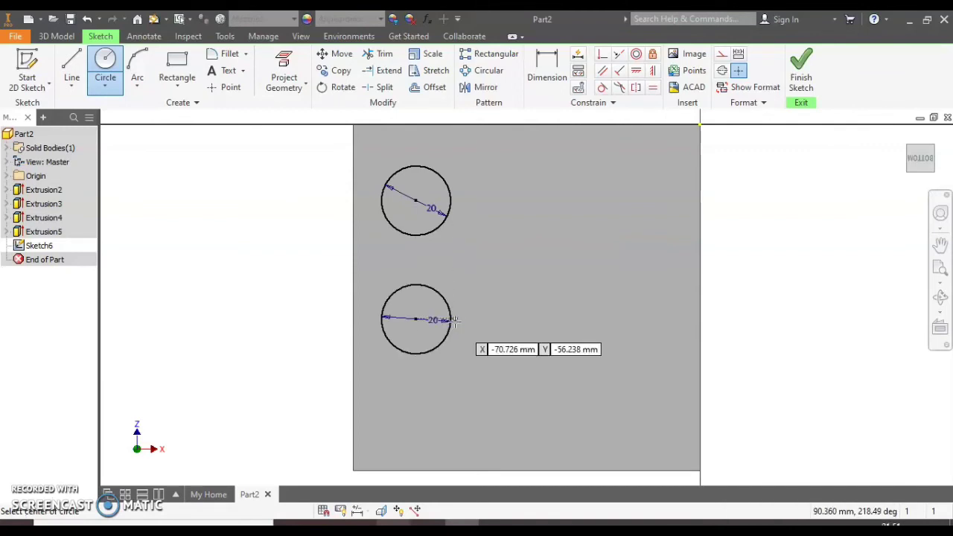
{"action": "left_click", "coordinate": [416, 408]}
{"action": "key", "text": "Return"}
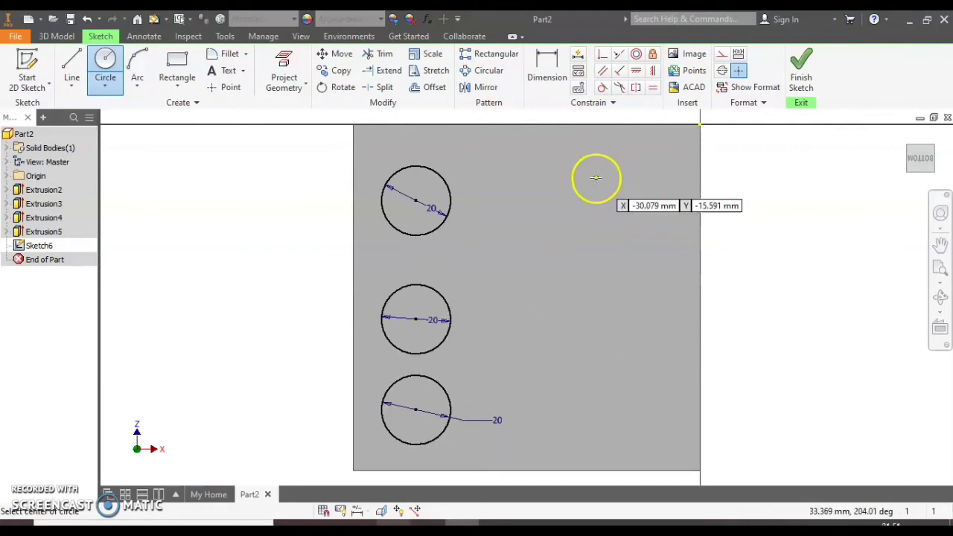
Step: Draw a second column of three 20 mm diameter circles along the right side of the bottom face
{"action": "left_click", "coordinate": [607, 191]}
{"action": "key", "text": "Return"}
{"action": "left_click", "coordinate": [607, 312]}
{"action": "key", "text": "Return"}
{"action": "left_click", "coordinate": [617, 403]}
{"action": "key", "text": "Return"}
Step: Dimension the centres of the three left-column circles 25 mm from the face's left edge
{"action": "key", "text": "d"}
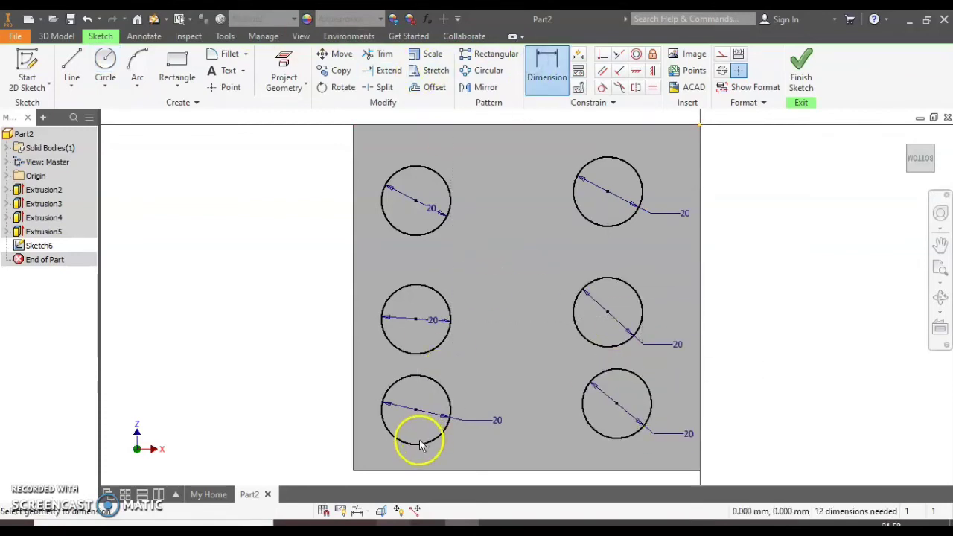
{"action": "left_click", "coordinate": [406, 440]}
{"action": "left_click", "coordinate": [354, 414]}
{"action": "left_click", "coordinate": [370, 377]}
{"action": "type", "text": "25"}
{"action": "key", "text": "Return"}
{"action": "left_click", "coordinate": [386, 334]}
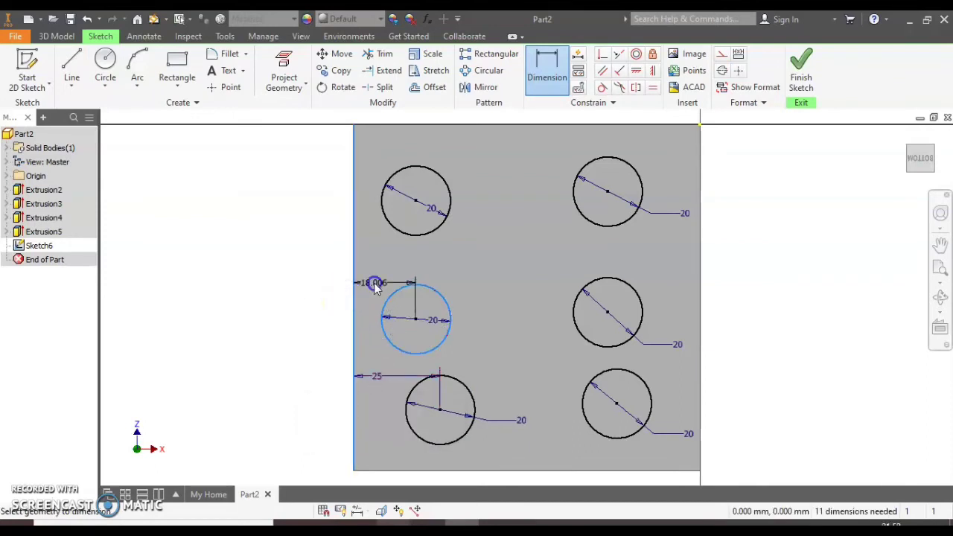
{"action": "left_click", "coordinate": [374, 282]}
{"action": "type", "text": "25"}
{"action": "key", "text": "Return"}
{"action": "left_click", "coordinate": [389, 229]}
{"action": "left_click", "coordinate": [355, 203]}
{"action": "left_click", "coordinate": [369, 145]}
{"action": "type", "text": "25"}
{"action": "key", "text": "Return"}
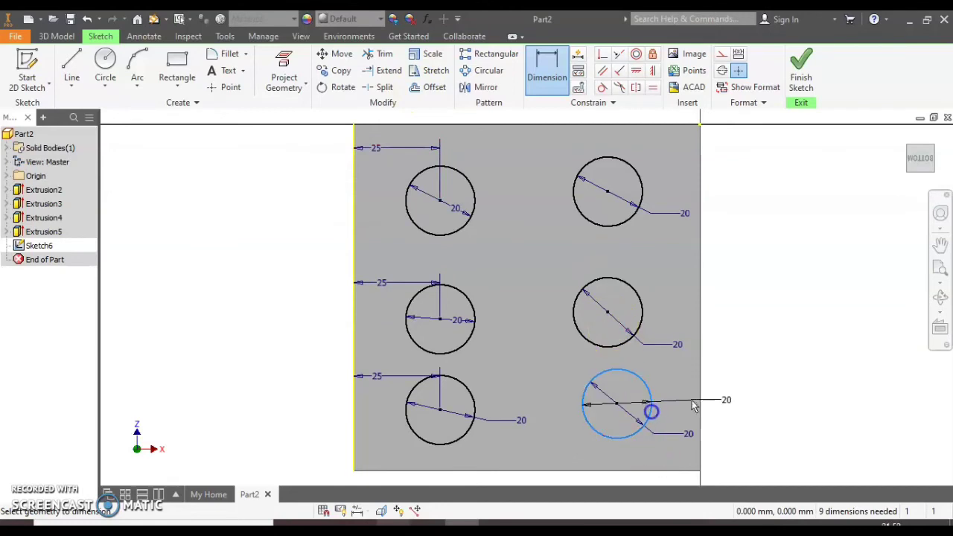
Step: Dimension the centres of the three right-column circles 25 mm from the face's right edge
{"action": "left_click", "coordinate": [698, 402]}
{"action": "left_click", "coordinate": [666, 445]}
{"action": "type", "text": "25"}
{"action": "key", "text": "Return"}
{"action": "left_click", "coordinate": [693, 314]}
{"action": "left_click", "coordinate": [663, 362]}
{"action": "type", "text": "25"}
{"action": "key", "text": "Return"}
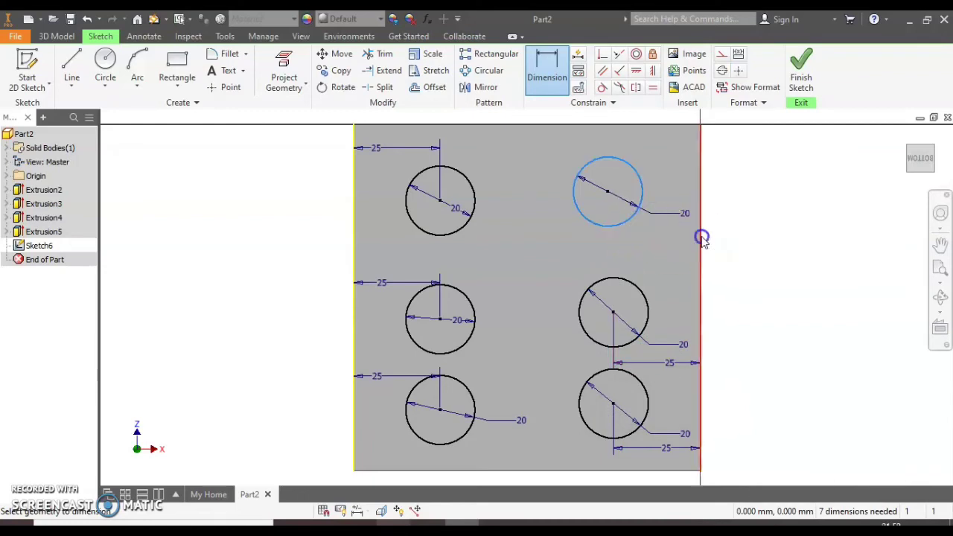
{"action": "left_click", "coordinate": [701, 237]}
{"action": "left_click", "coordinate": [663, 237]}
{"action": "type", "text": "25"}
{"action": "key", "text": "Return"}
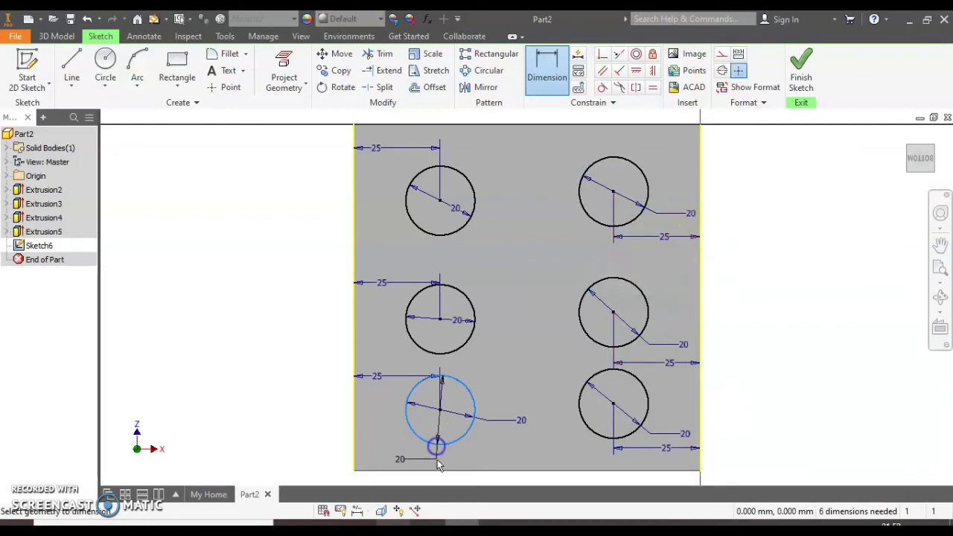
Step: Dimension the centres of the two lowest circles 25 mm above the sketched face's lower edge
{"action": "left_click", "coordinate": [438, 471]}
{"action": "left_click", "coordinate": [394, 440]}
{"action": "type", "text": "25"}
{"action": "key", "text": "Return"}
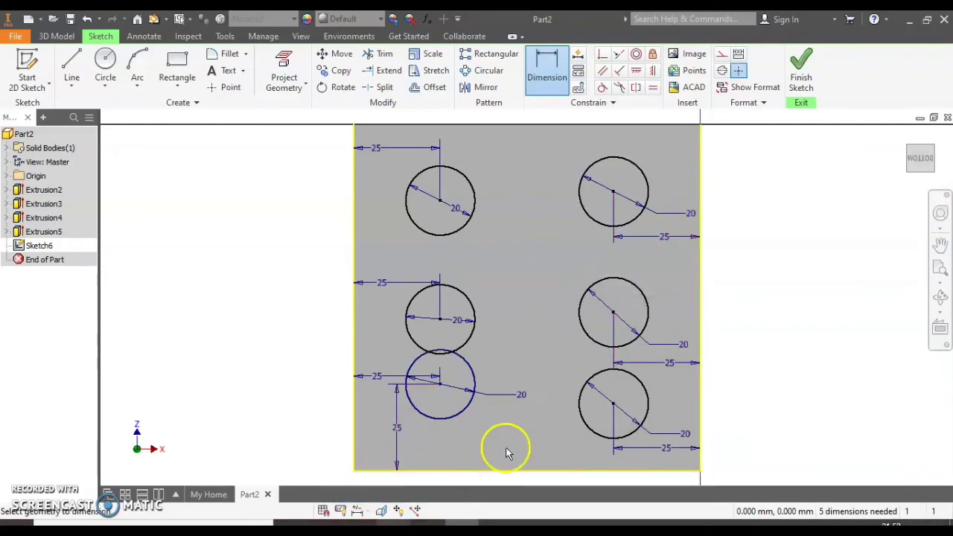
{"action": "left_click", "coordinate": [604, 438]}
{"action": "left_click", "coordinate": [574, 439]}
{"action": "type", "text": "25"}
{"action": "key", "text": "Return"}
Step: Dimension the centres of the two middle-row circles 50 mm above the sketched face's lower edge
{"action": "left_click", "coordinate": [474, 332]}
{"action": "left_click", "coordinate": [485, 471]}
{"action": "left_click", "coordinate": [387, 362]}
{"action": "type", "text": "50"}
{"action": "key", "text": "Return"}
{"action": "left_click", "coordinate": [580, 316]}
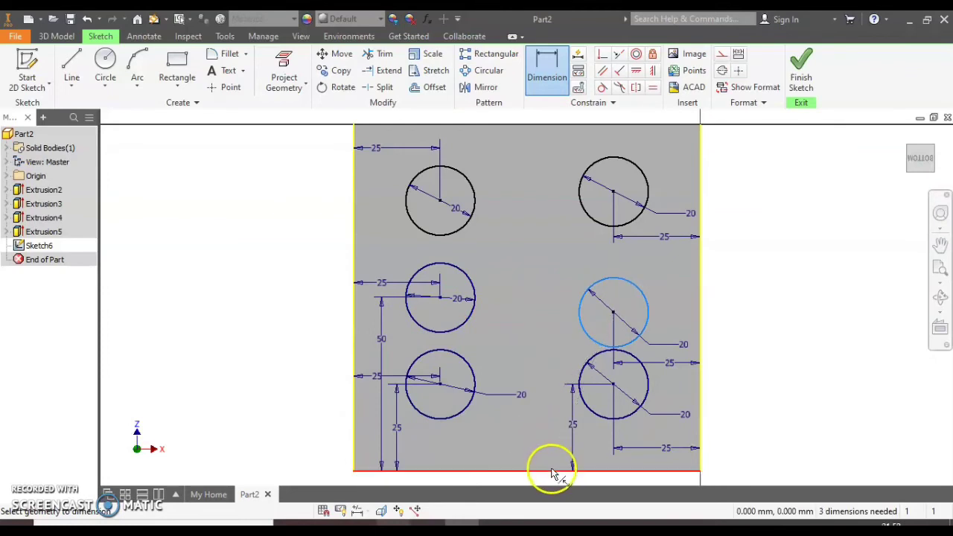
{"action": "left_click", "coordinate": [549, 469]}
{"action": "left_click", "coordinate": [546, 375]}
{"action": "key", "text": "Return"}
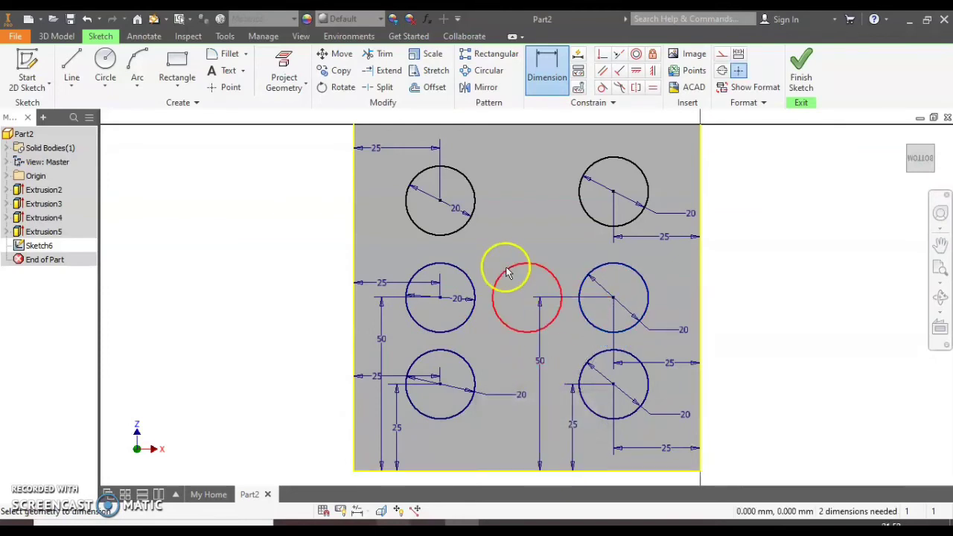
Step: Dimension the upper-left circle's centre from the face's lower edge and correct the distance to 75 mm
{"action": "left_click", "coordinate": [442, 467]}
{"action": "left_click", "coordinate": [372, 255]}
{"action": "type", "text": "50"}
{"action": "key", "text": "Return"}
{"action": "left_click", "coordinate": [375, 339]}
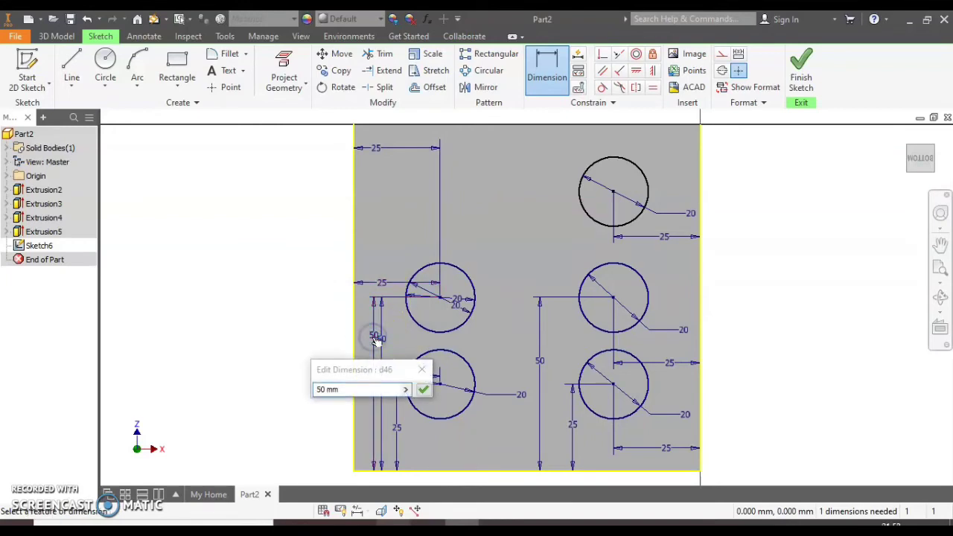
{"action": "left_click", "coordinate": [350, 386]}
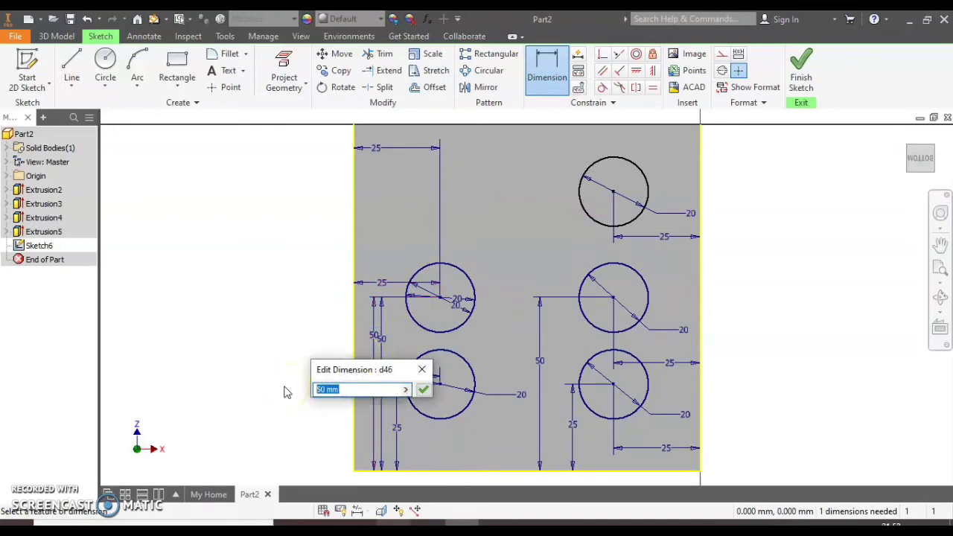
{"action": "key", "text": "Return"}
Step: Dimension the upper-right circle's centre 75 mm above the face's lower edge
{"action": "left_click", "coordinate": [596, 232]}
{"action": "left_click", "coordinate": [544, 469]}
{"action": "left_click", "coordinate": [508, 341]}
{"action": "type", "text": "75"}
{"action": "key", "text": "Return"}
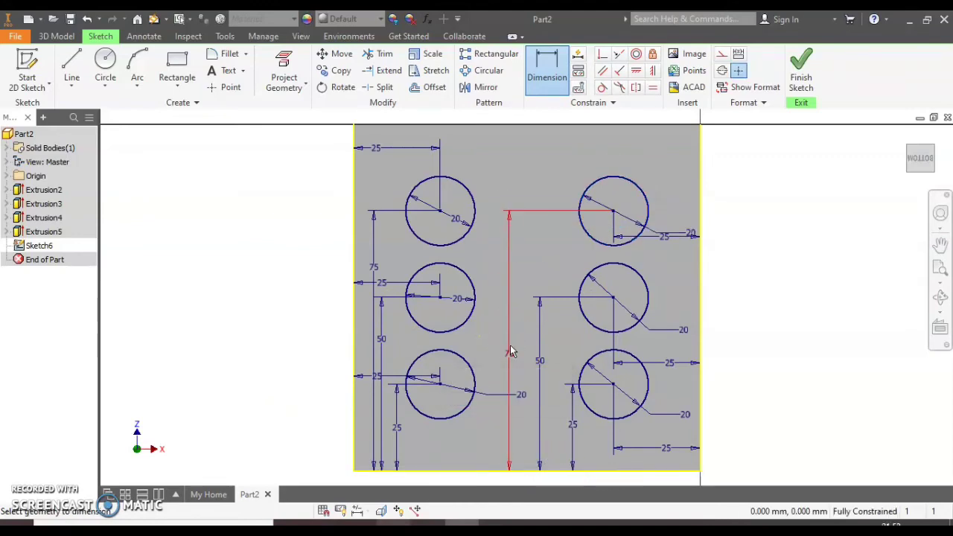
Step: Finish the sketch and cut its six circles 5 mm deep into the cube face in one extrusion
{"action": "scroll", "coordinate": [618, 214], "scroll_direction": "down", "scroll_amount": 3}
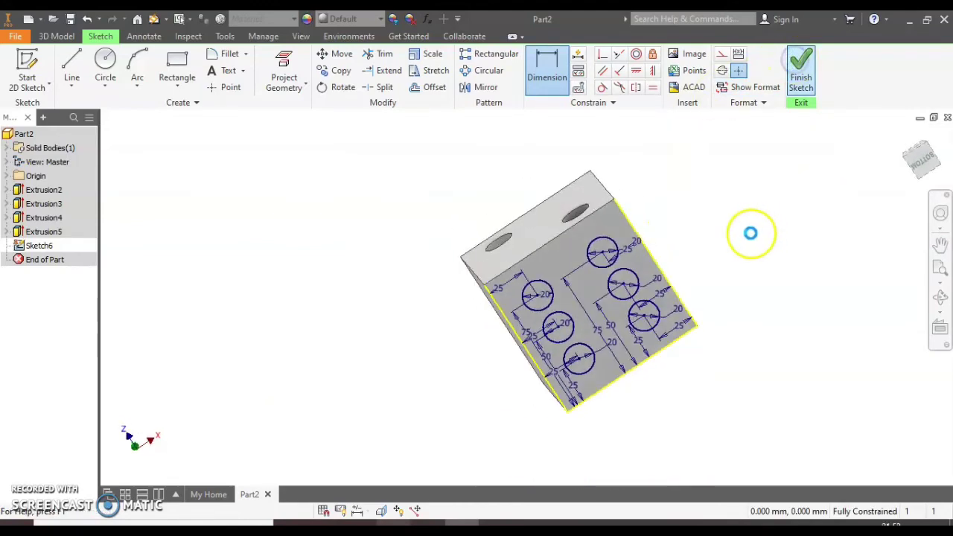
{"action": "left_click", "coordinate": [71, 67]}
{"action": "middle_click_drag", "start_coordinate": [588, 398], "coordinate": [551, 253], "text": "shift"}
{"action": "scroll", "coordinate": [553, 256], "scroll_direction": "up", "scroll_amount": 5}
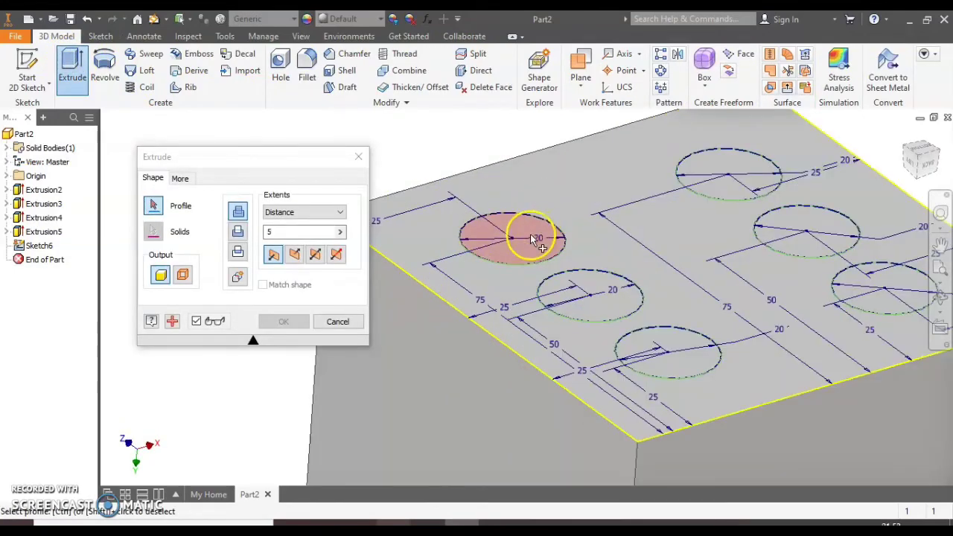
{"action": "left_click", "coordinate": [523, 235]}
{"action": "left_click", "coordinate": [610, 302]}
{"action": "left_click", "coordinate": [666, 340]}
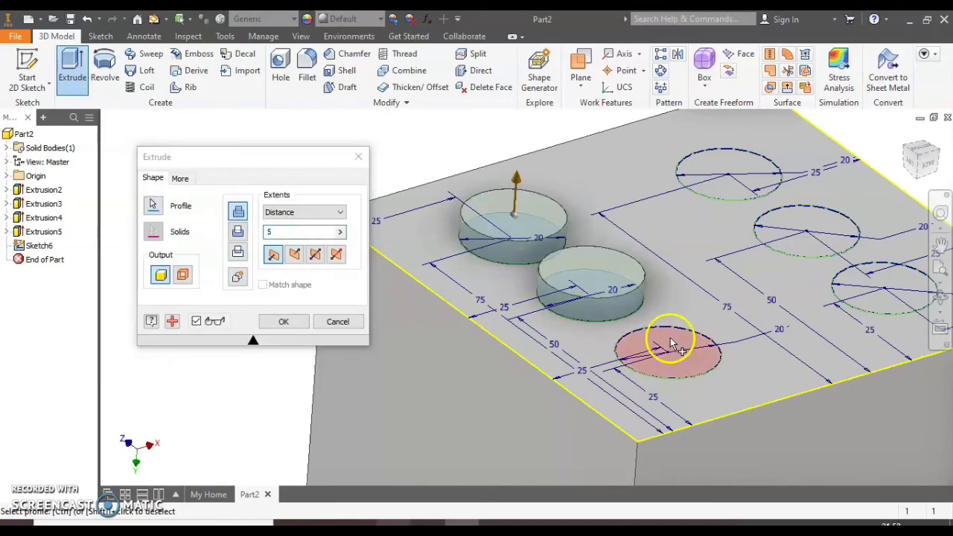
{"action": "left_click", "coordinate": [864, 292]}
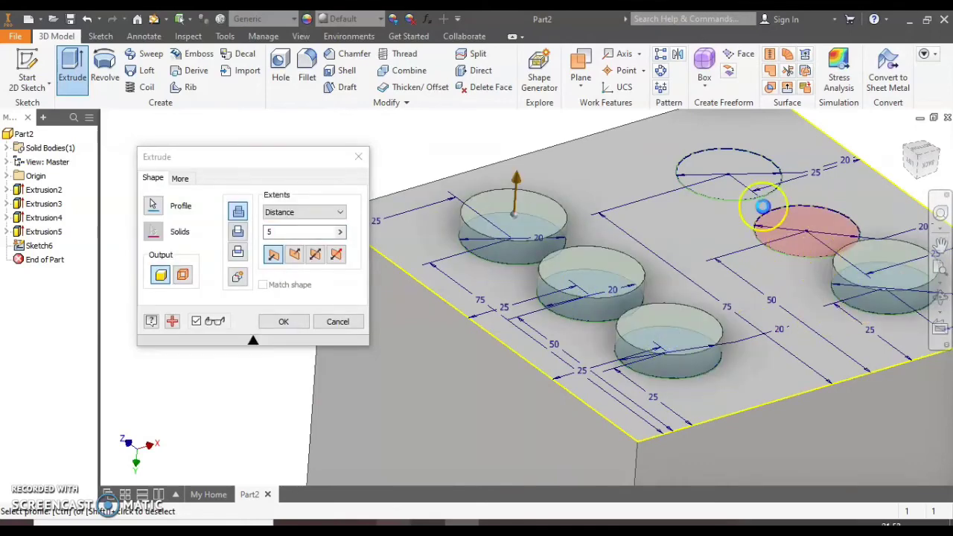
{"action": "left_click", "coordinate": [755, 197]}
{"action": "left_click", "coordinate": [733, 187]}
{"action": "left_click", "coordinate": [296, 254]}
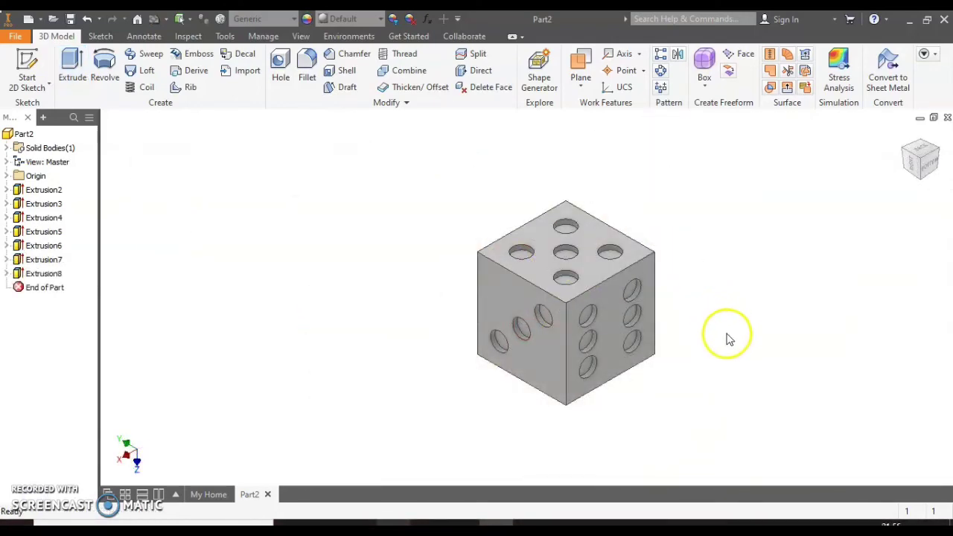
Step: Start a fillet with a 10 mm radius and select the nine outer cube edges visible from this corner
{"action": "key", "text": "F4"}
{"action": "left_click_drag", "start_coordinate": [723, 335], "coordinate": [389, 266]}
{"action": "left_click", "coordinate": [929, 159]}
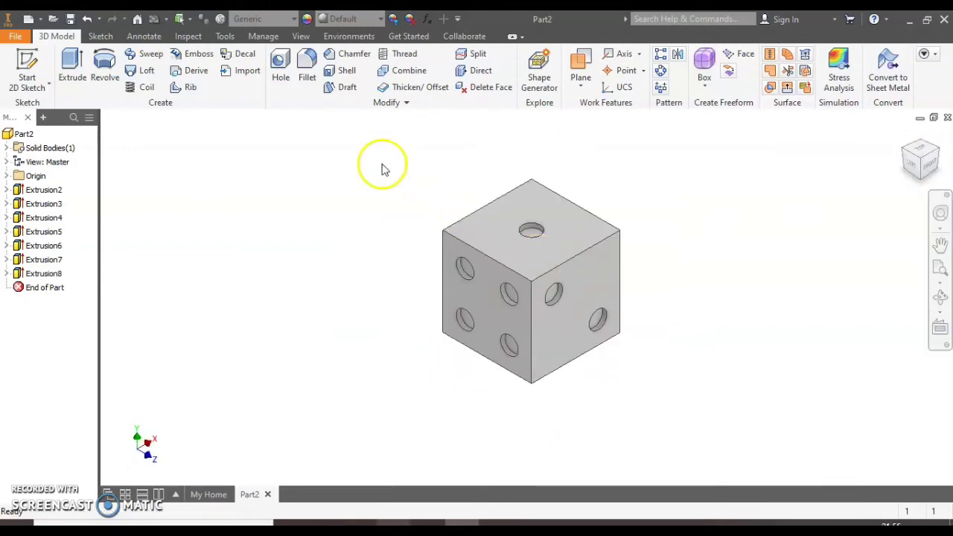
{"action": "left_click", "coordinate": [314, 62]}
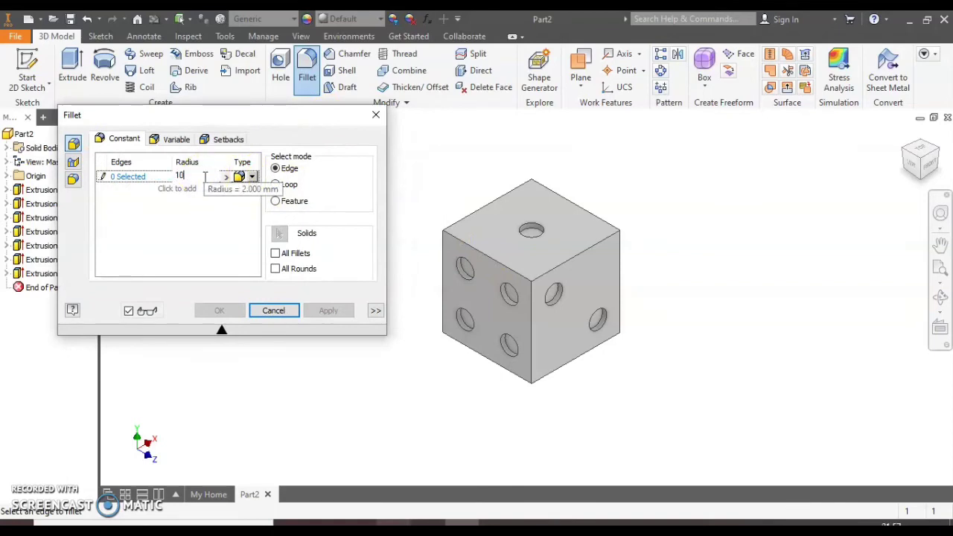
{"action": "left_click", "coordinate": [563, 264]}
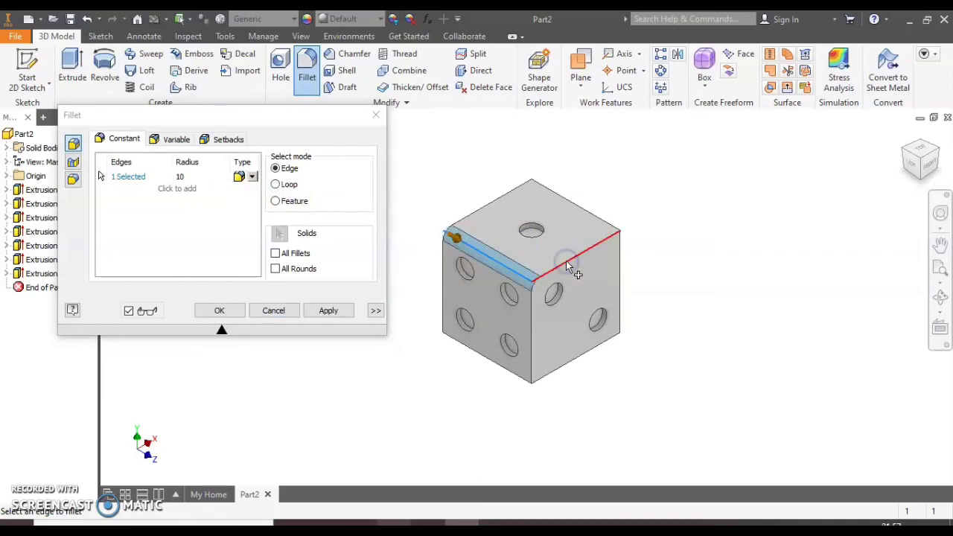
{"action": "left_click", "coordinate": [566, 260]}
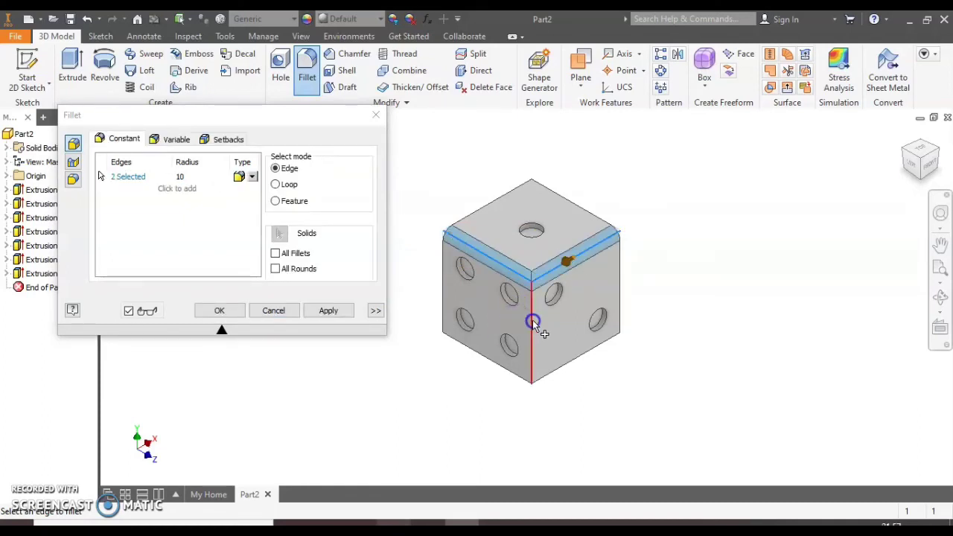
{"action": "left_click", "coordinate": [538, 324]}
{"action": "left_click", "coordinate": [568, 362]}
{"action": "left_click", "coordinate": [488, 358]}
{"action": "left_click", "coordinate": [468, 215]}
{"action": "left_click", "coordinate": [587, 206]}
{"action": "left_click", "coordinate": [619, 273]}
Step: Add the three remaining outer edges on the hidden side of the cube and complete the 10 mm fillet
{"action": "middle_click_drag", "start_coordinate": [627, 353], "coordinate": [496, 257], "text": "shift"}
{"action": "left_click", "coordinate": [487, 254]}
{"action": "left_click", "coordinate": [526, 230]}
{"action": "left_click", "coordinate": [552, 292]}
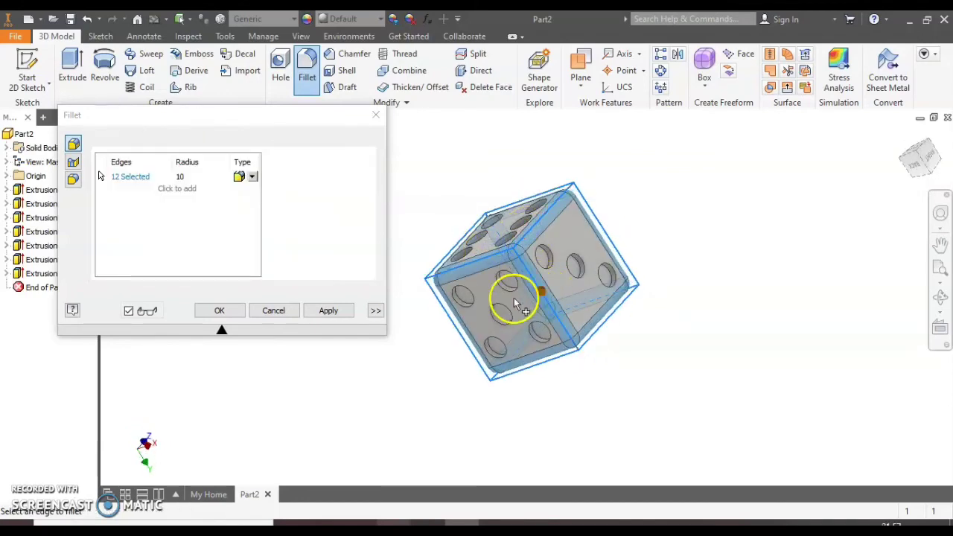
{"action": "left_click", "coordinate": [221, 313]}
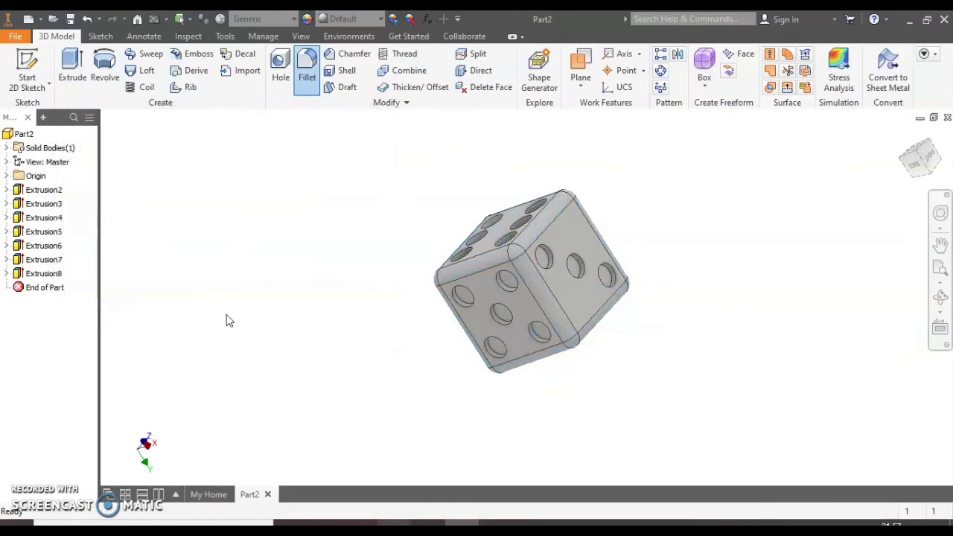
Step: Start a 2 mm fillet on the pip edges of the one-pip face and four pips of the five-pip face
{"action": "middle_click_drag", "start_coordinate": [541, 362], "coordinate": [820, 142], "text": "shift"}
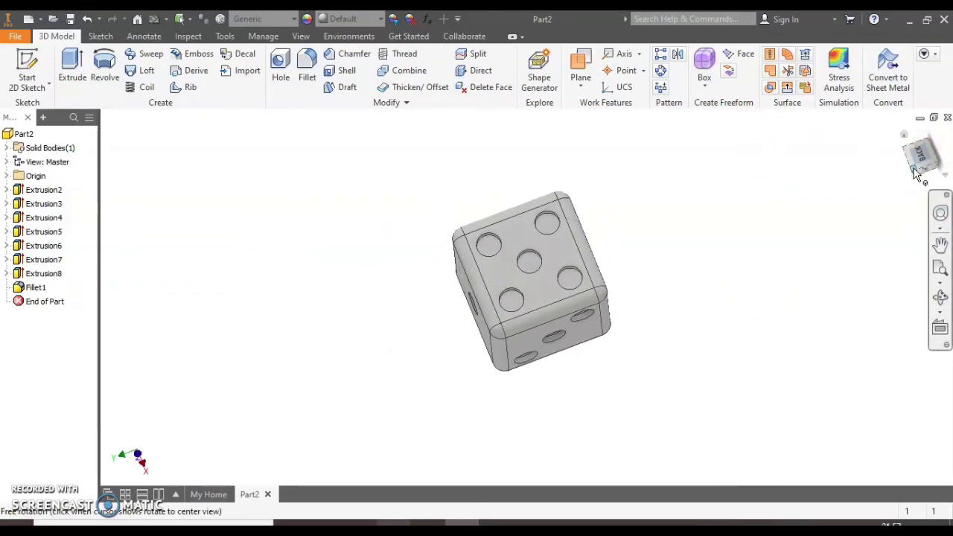
{"action": "left_click", "coordinate": [904, 137]}
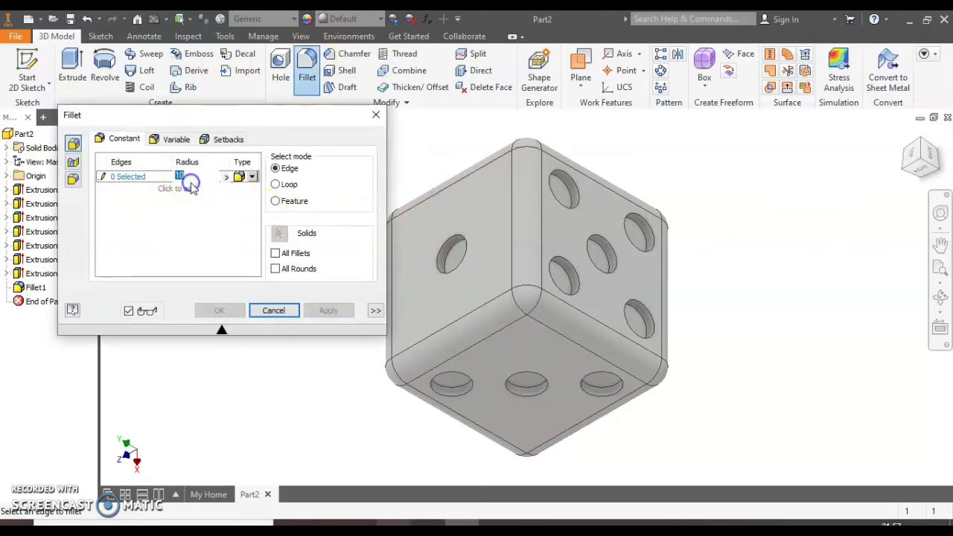
{"action": "left_click", "coordinate": [454, 251]}
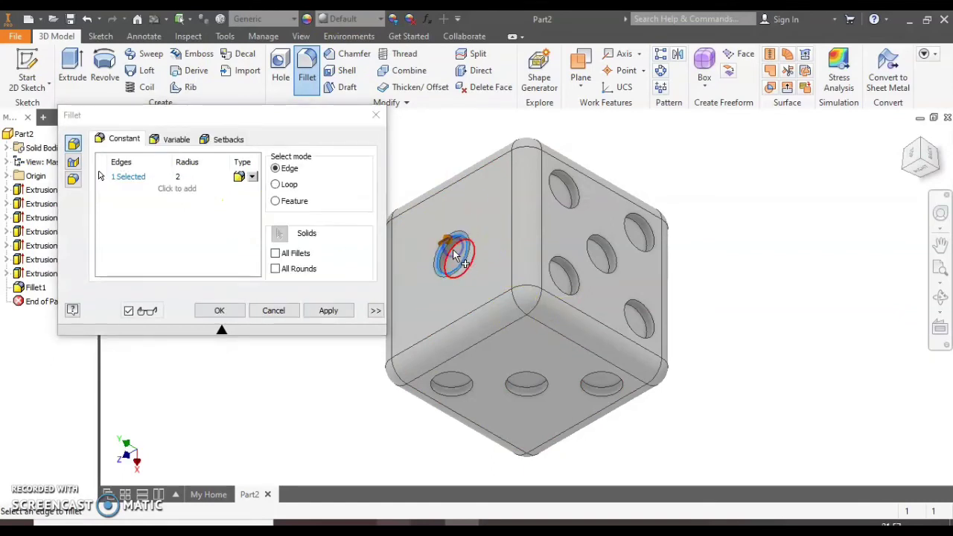
{"action": "left_click", "coordinate": [562, 186]}
{"action": "left_click", "coordinate": [645, 238]}
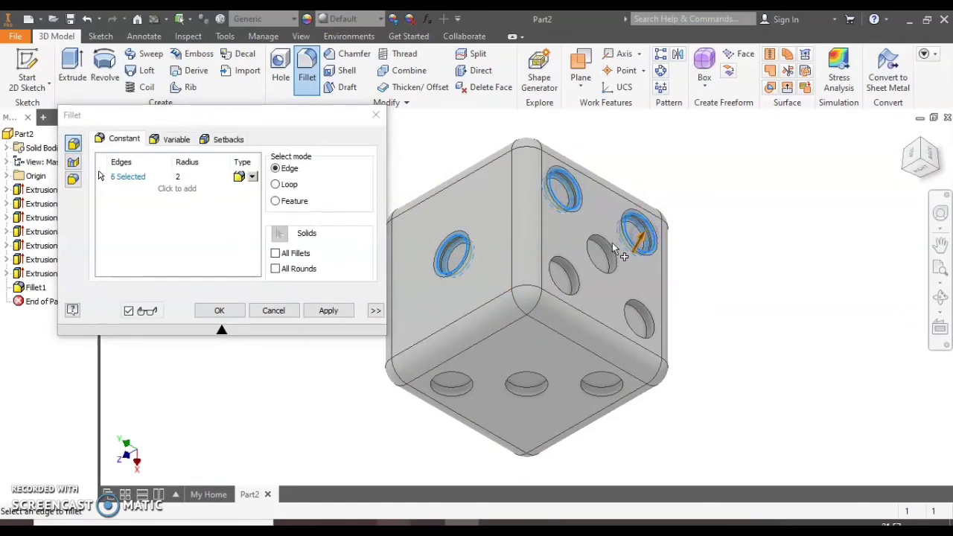
{"action": "left_click", "coordinate": [611, 250]}
{"action": "left_click", "coordinate": [569, 275]}
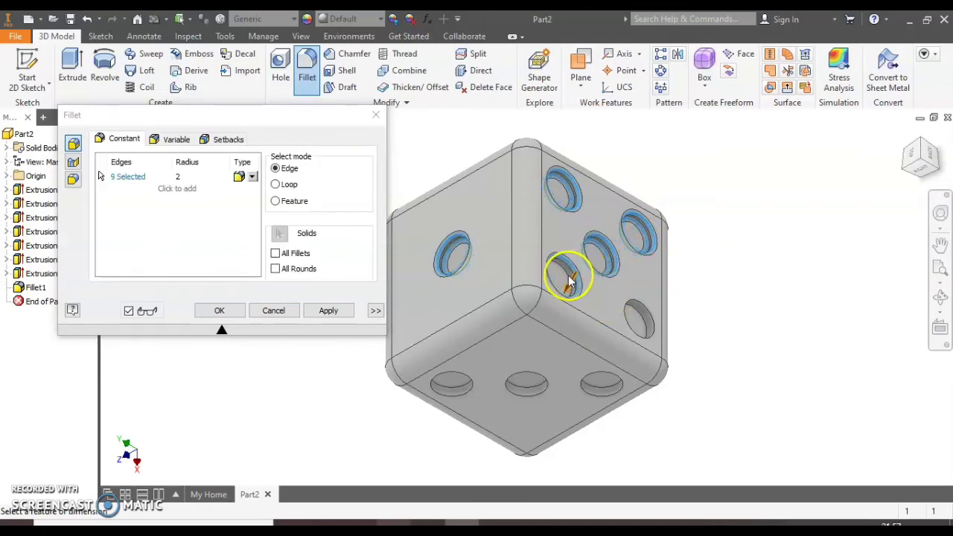
Step: Add the missed inner edge of the fourth pip and both edges of the last five-face pip to the fillet selection
{"action": "scroll", "coordinate": [569, 276], "scroll_direction": "up", "scroll_amount": 5}
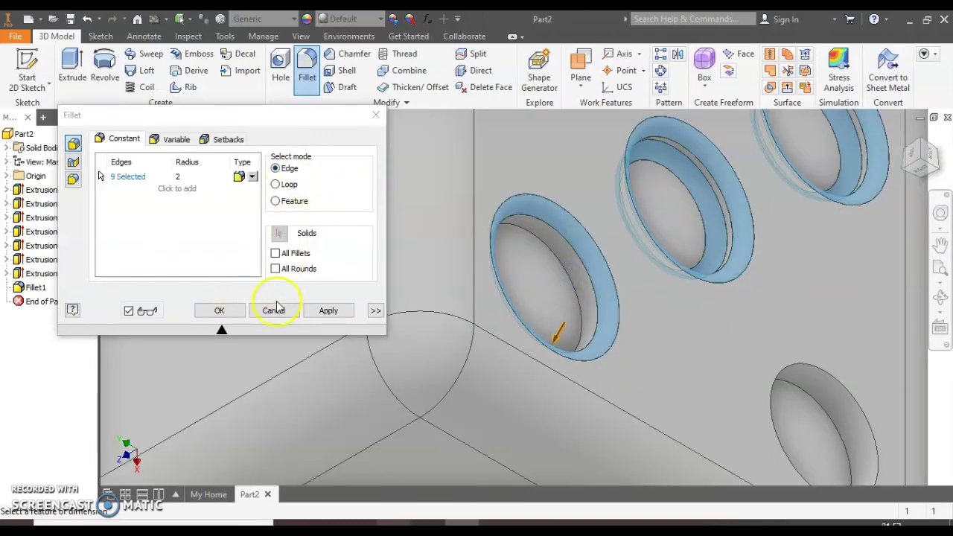
{"action": "left_click", "coordinate": [564, 267]}
{"action": "scroll", "coordinate": [819, 380], "scroll_direction": "down", "scroll_amount": 3}
{"action": "left_click", "coordinate": [819, 380]}
{"action": "left_click", "coordinate": [620, 353]}
{"action": "scroll", "coordinate": [505, 376], "scroll_direction": "down", "scroll_amount": 5}
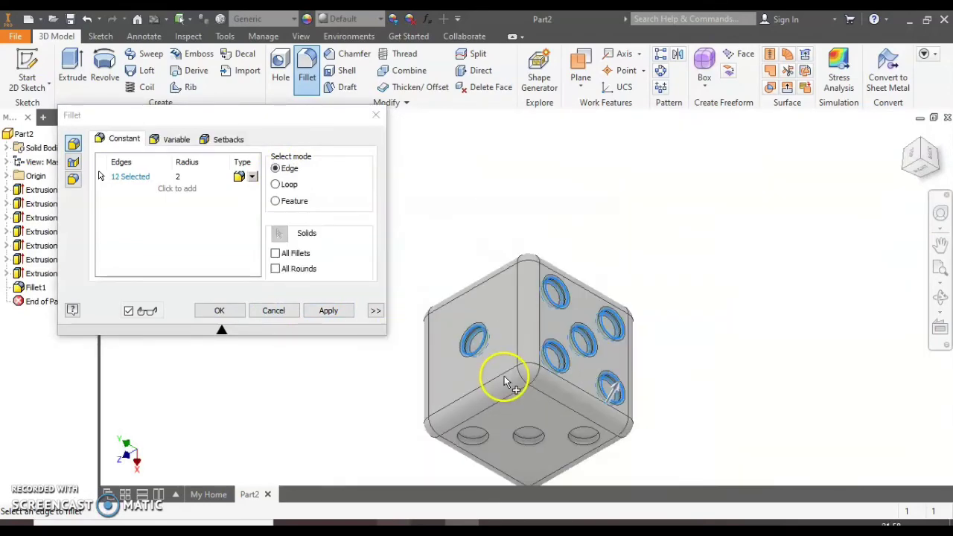
Step: Add the rim and floor edges of the three-pip face's pips, apply the 2 mm fillet and end the command
{"action": "left_click", "coordinate": [477, 437]}
{"action": "left_click", "coordinate": [585, 436]}
{"action": "left_click", "coordinate": [587, 438]}
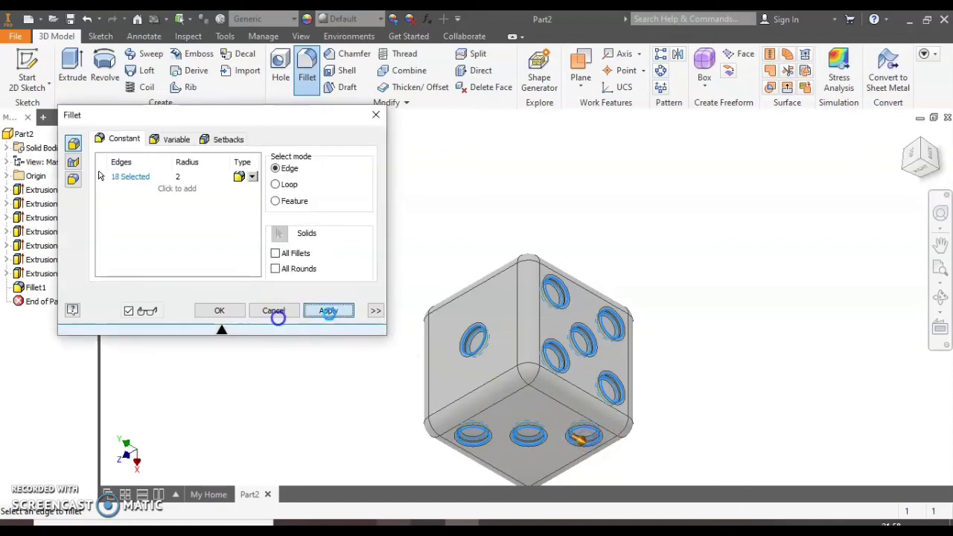
{"action": "left_click", "coordinate": [230, 319]}
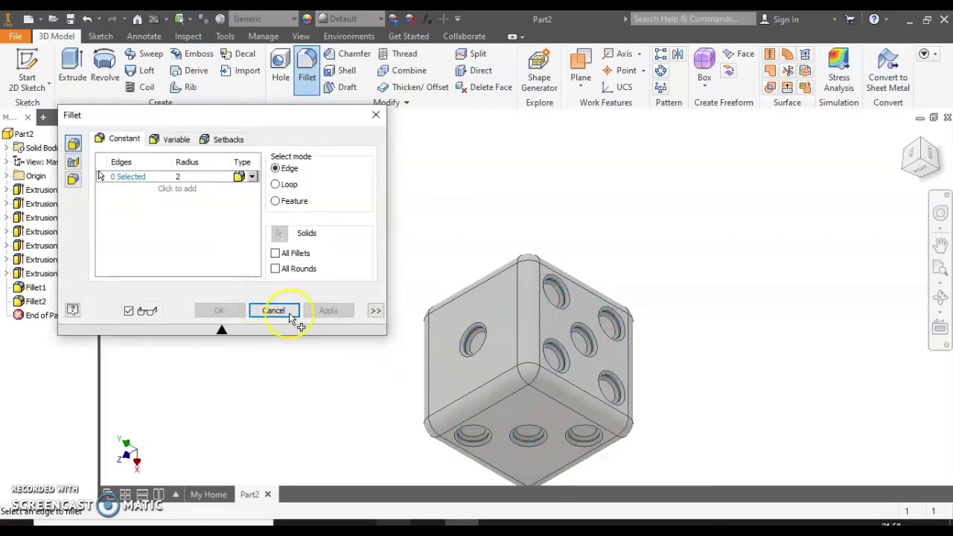
{"action": "key", "text": "Escape"}
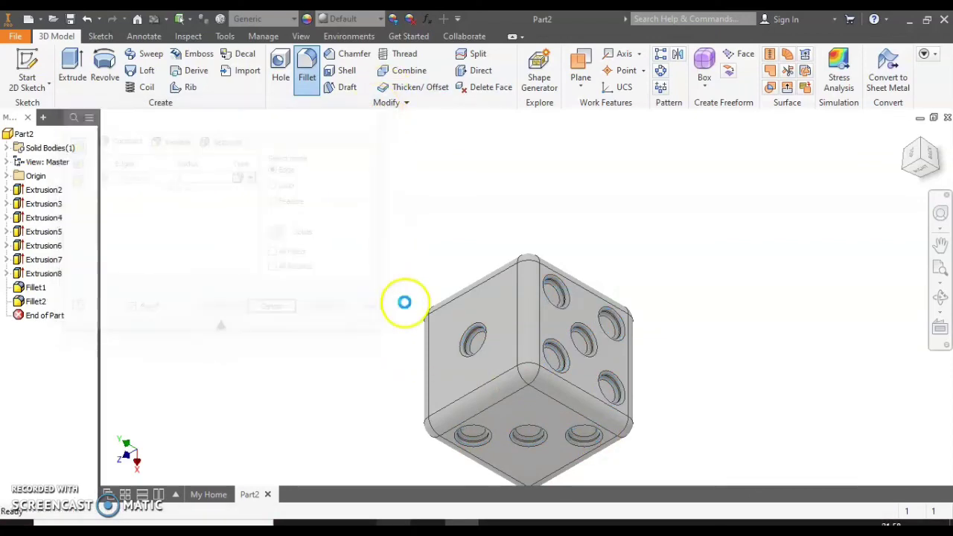
Step: Turn to the appearance library and add Anodized - Black to the document appearances
{"action": "scroll", "coordinate": [538, 366], "scroll_direction": "up", "scroll_amount": 2}
{"action": "middle_click_drag", "start_coordinate": [554, 384], "coordinate": [881, 346], "text": "shift"}
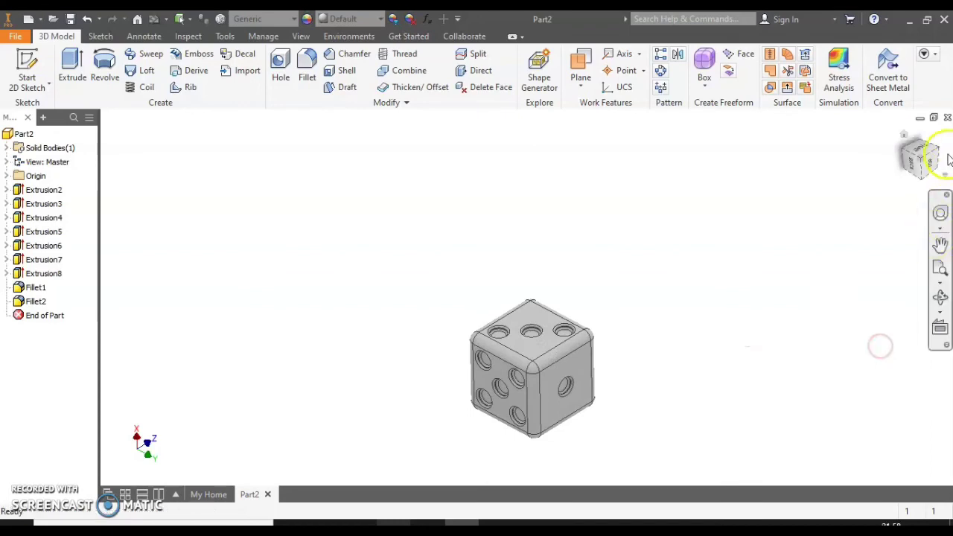
{"action": "left_click", "coordinate": [924, 160]}
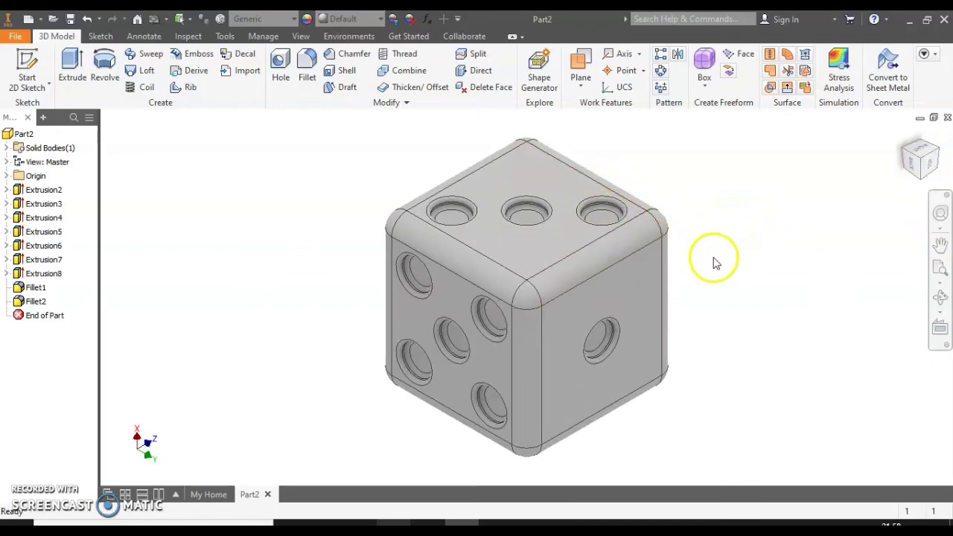
{"action": "left_click", "coordinate": [223, 35]}
{"action": "left_click", "coordinate": [117, 70]}
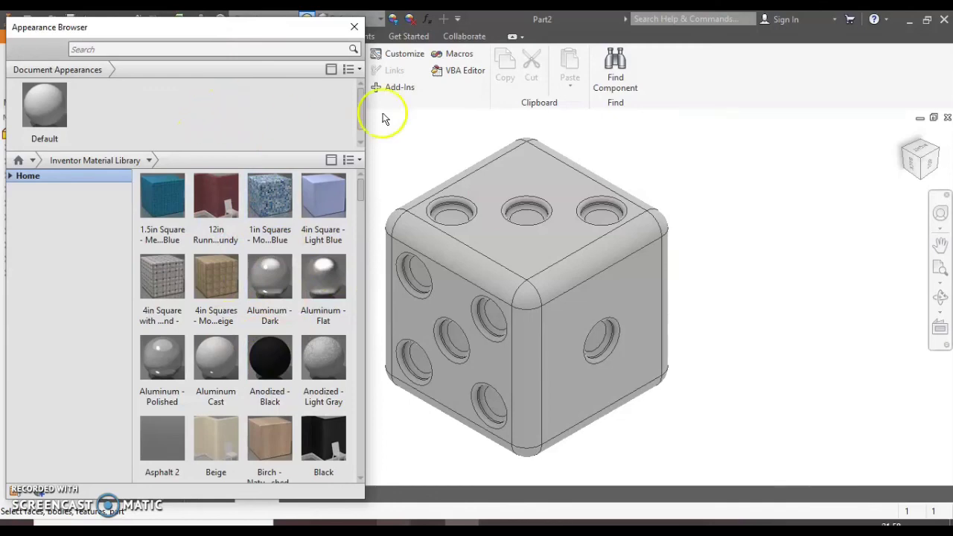
{"action": "left_click", "coordinate": [491, 196]}
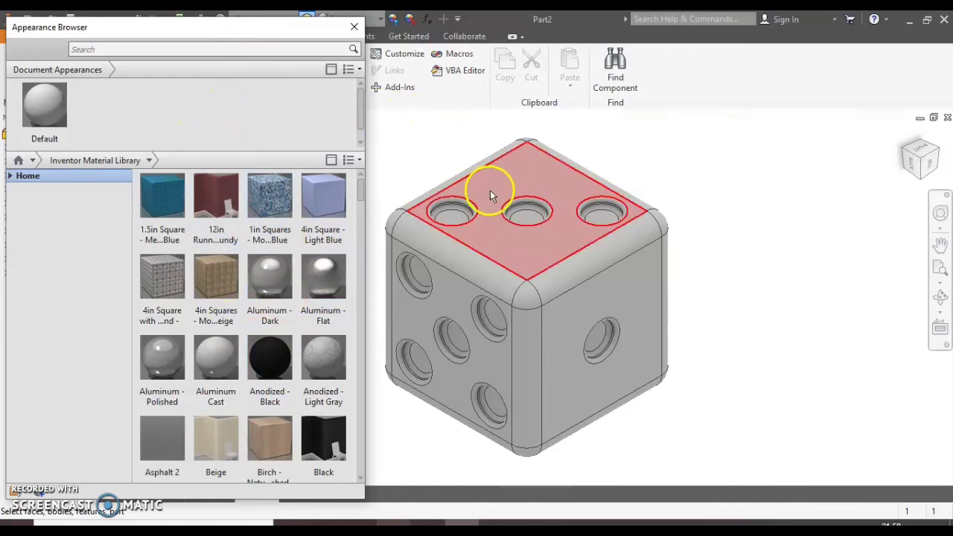
{"action": "left_click", "coordinate": [264, 406]}
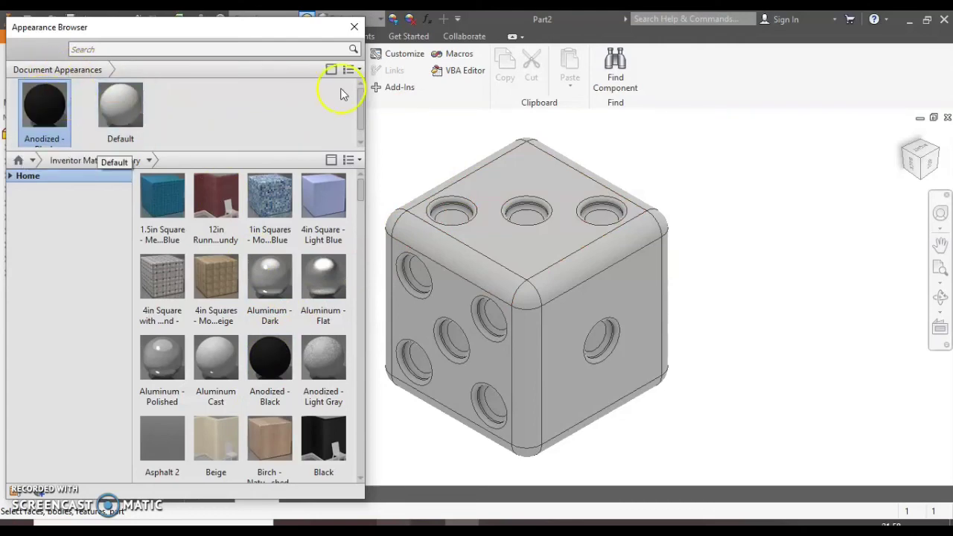
Step: Find Dark Red in the Inventor Material Library and add it to the document appearances
{"action": "scroll", "coordinate": [226, 353], "scroll_direction": "down", "scroll_amount": 3}
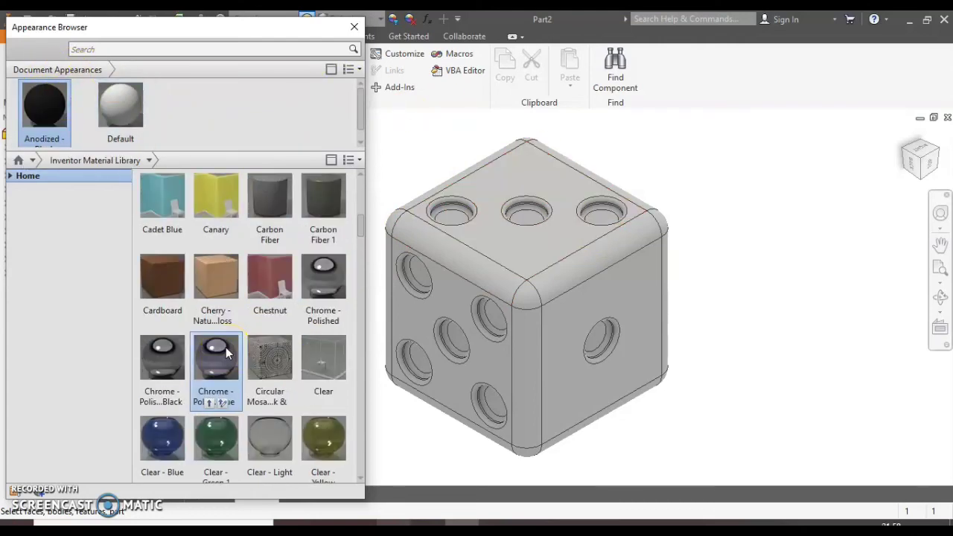
{"action": "scroll", "coordinate": [226, 353], "scroll_direction": "down", "scroll_amount": 1}
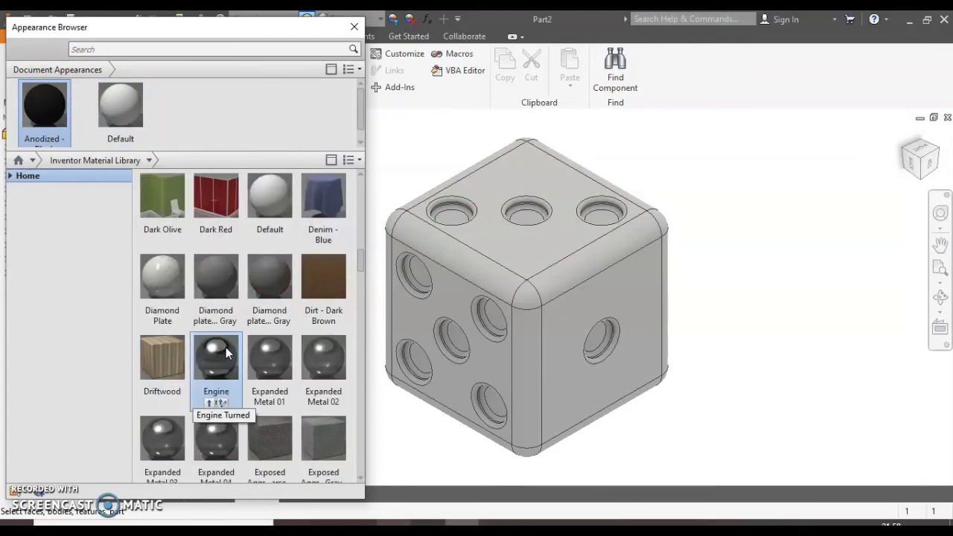
{"action": "left_click", "coordinate": [210, 242]}
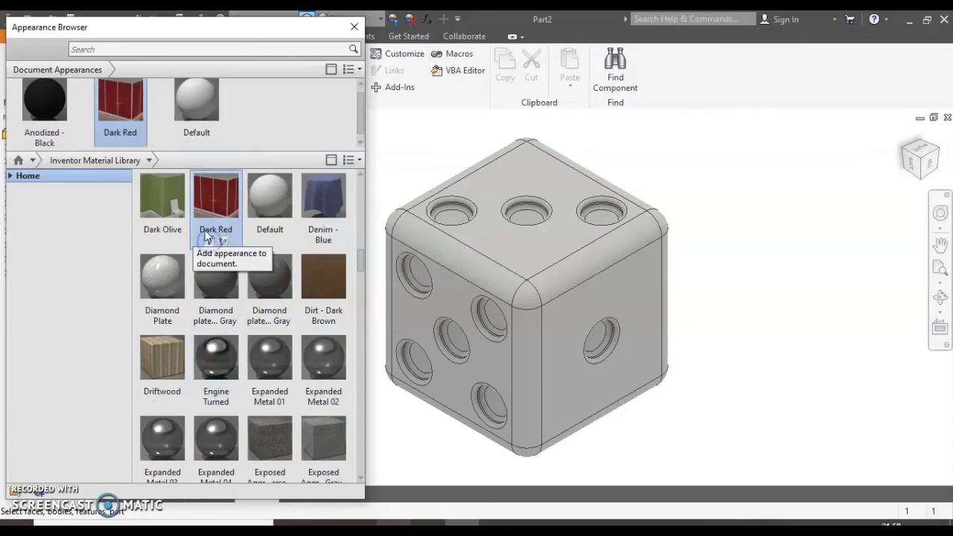
Step: Assign the Dark Red appearance to the flat three-pip face of the die
{"action": "left_click", "coordinate": [127, 106]}
{"action": "left_click", "coordinate": [531, 183]}
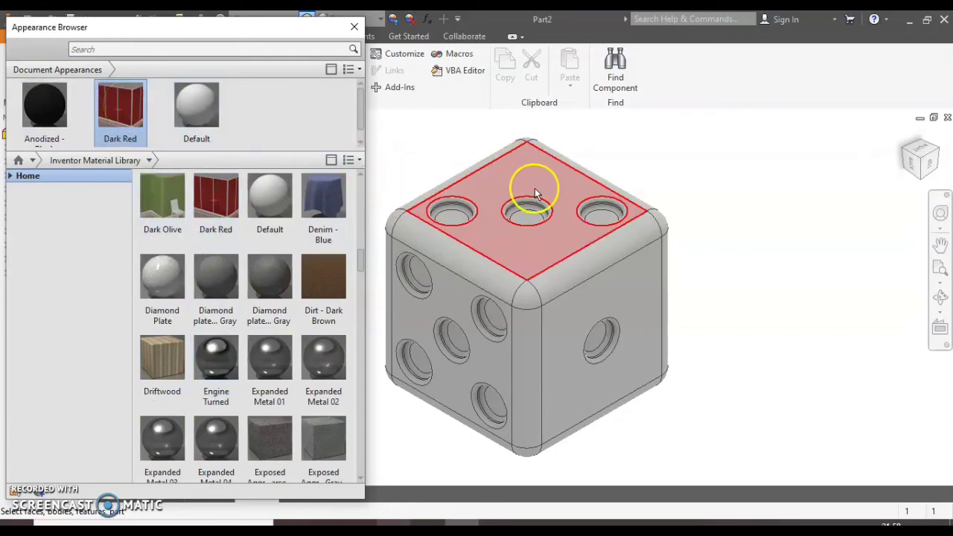
{"action": "left_click", "coordinate": [129, 102]}
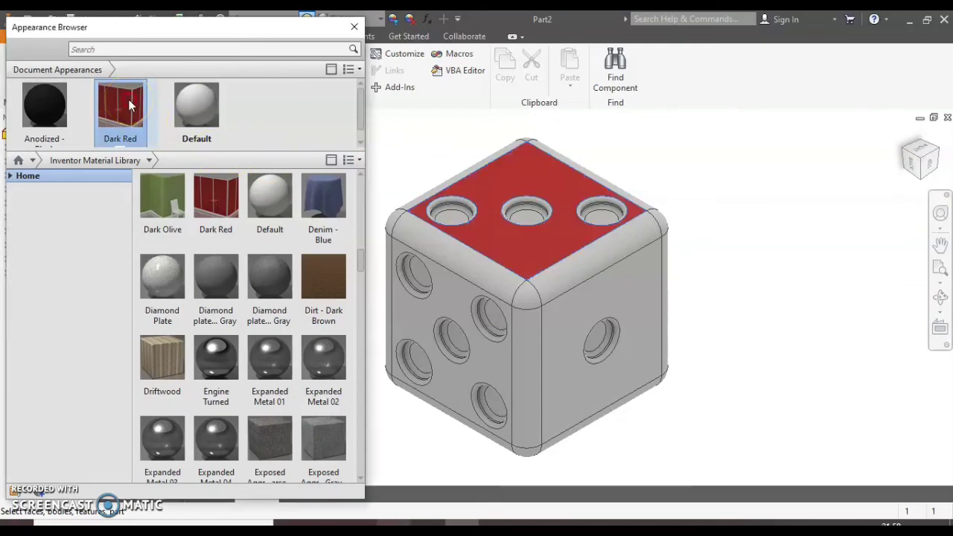
{"action": "right_click", "coordinate": [128, 102]}
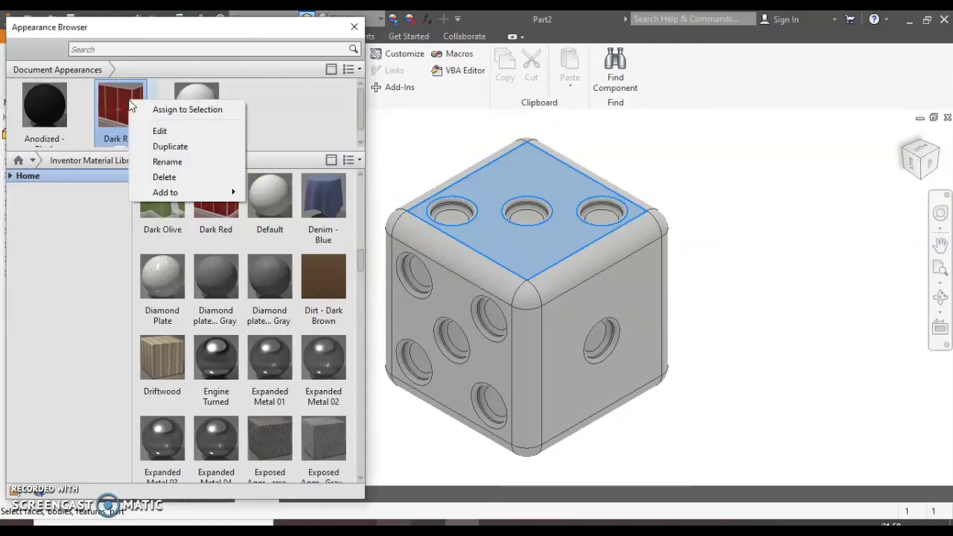
{"action": "left_click", "coordinate": [155, 110]}
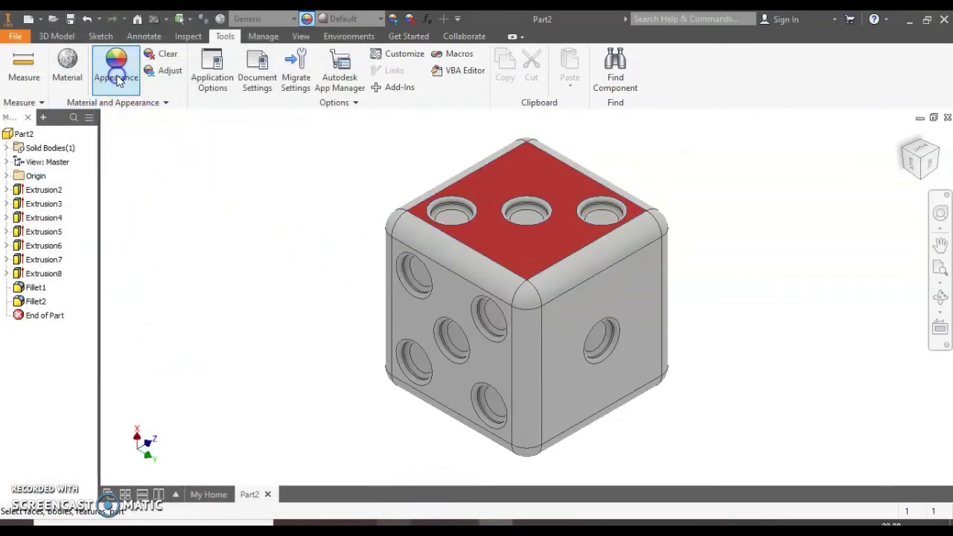
Step: Open the appearance settings and assign Dark Red to the wall and fillet faces of the pips on the red three-pip face
{"action": "left_click", "coordinate": [117, 79]}
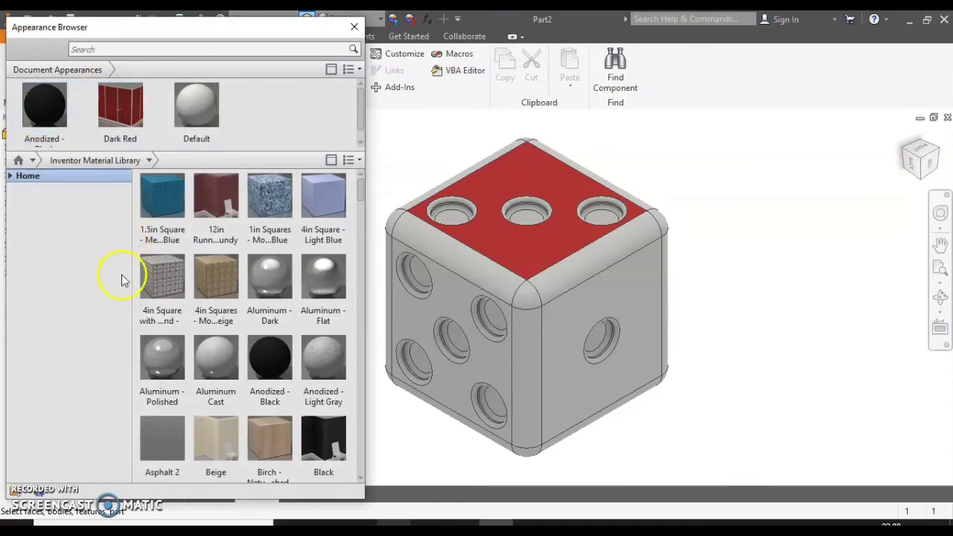
{"action": "left_click", "coordinate": [447, 198]}
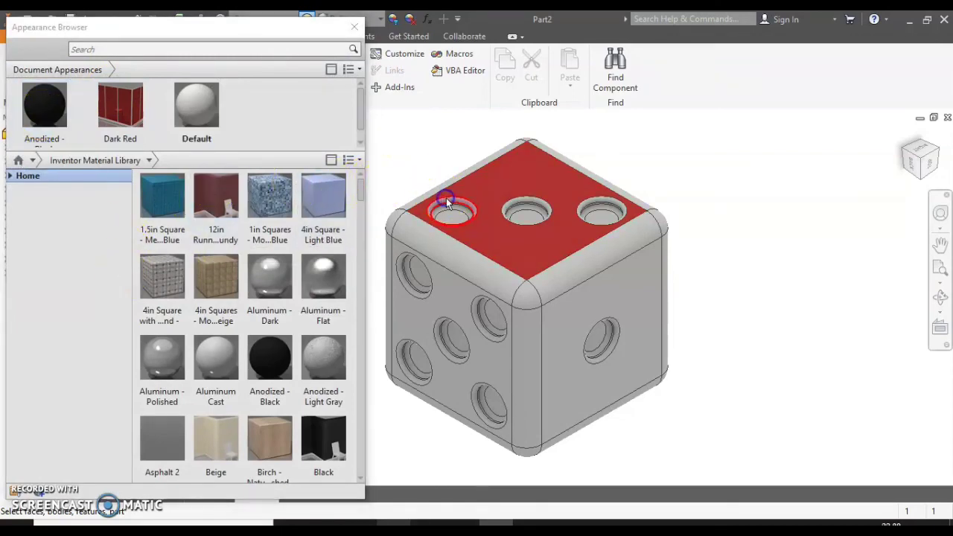
{"action": "left_click", "coordinate": [448, 201]}
{"action": "scroll", "coordinate": [451, 203], "scroll_direction": "up", "scroll_amount": 2}
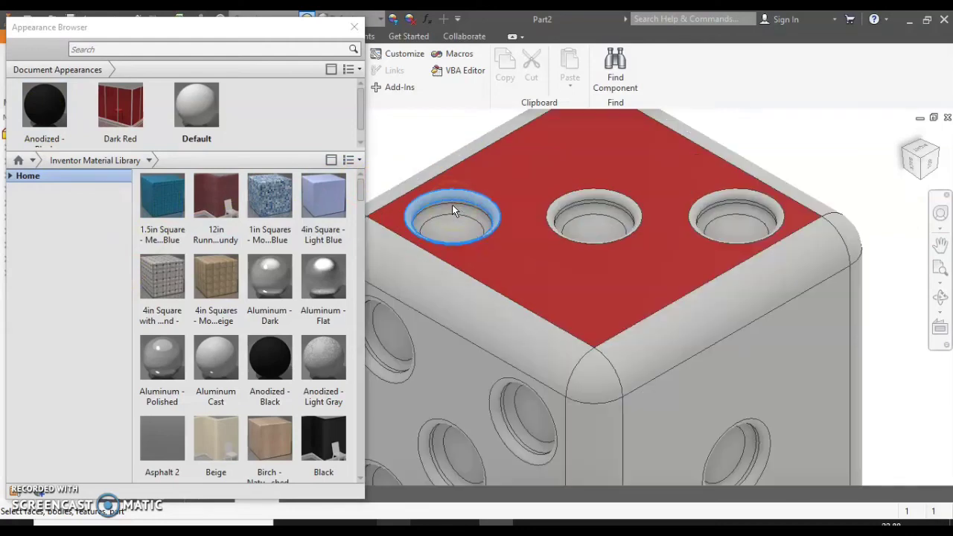
{"action": "left_click", "coordinate": [456, 204]}
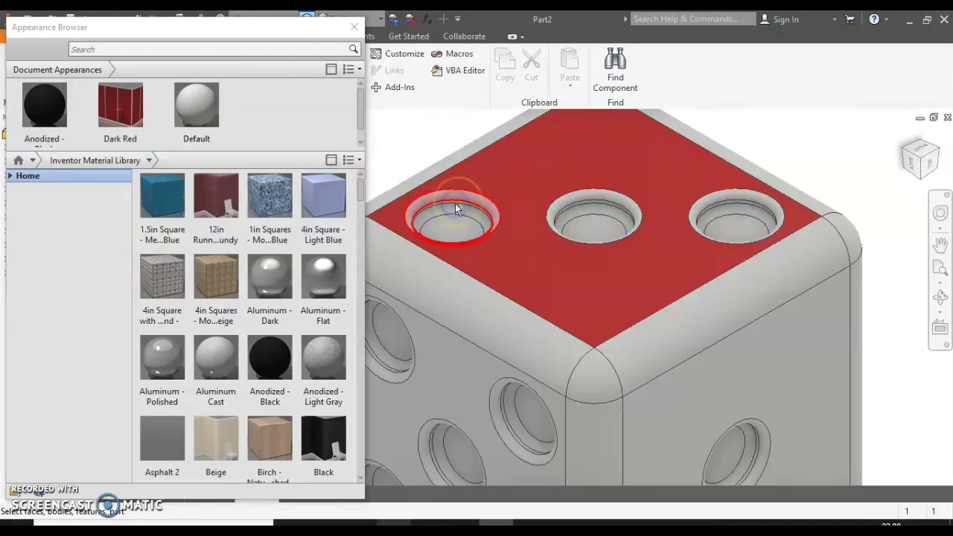
{"action": "scroll", "coordinate": [455, 203], "scroll_direction": "up", "scroll_amount": 2}
{"action": "left_click", "coordinate": [467, 216]}
{"action": "left_click", "coordinate": [696, 206]}
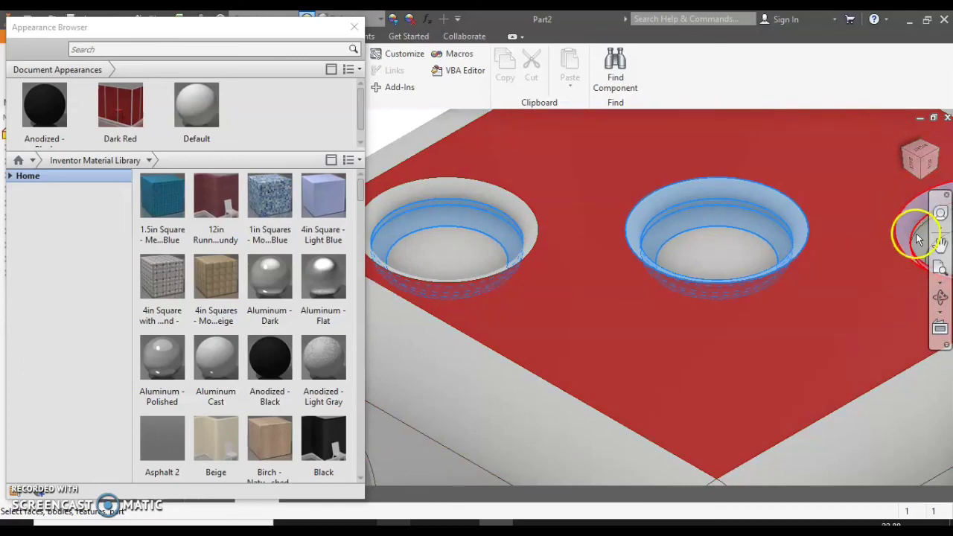
{"action": "middle_click_drag", "start_coordinate": [914, 242], "coordinate": [719, 257]}
{"action": "left_click", "coordinate": [800, 216]}
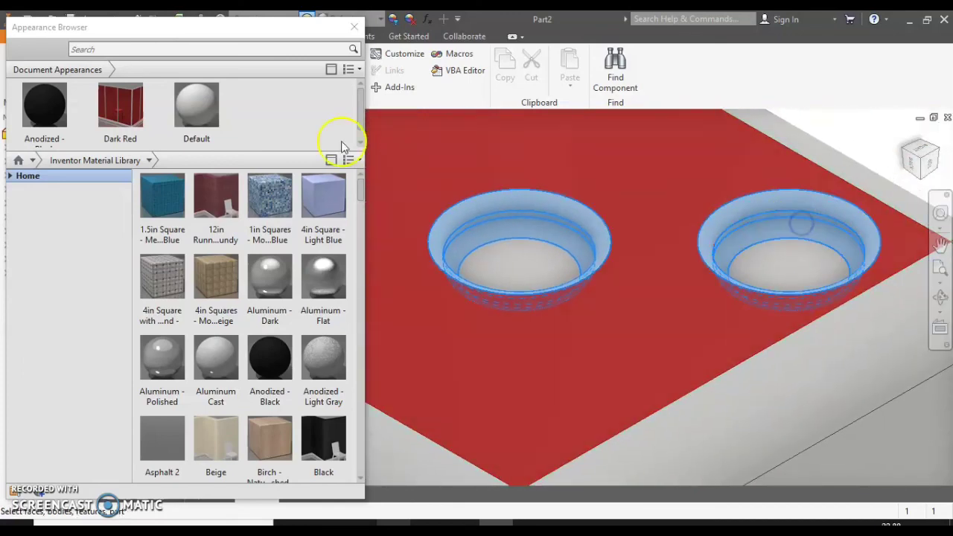
{"action": "left_click", "coordinate": [123, 111]}
Step: Select the floor faces of the three pips on the red face and assign Anodized - Black to them
{"action": "left_click", "coordinate": [772, 261]}
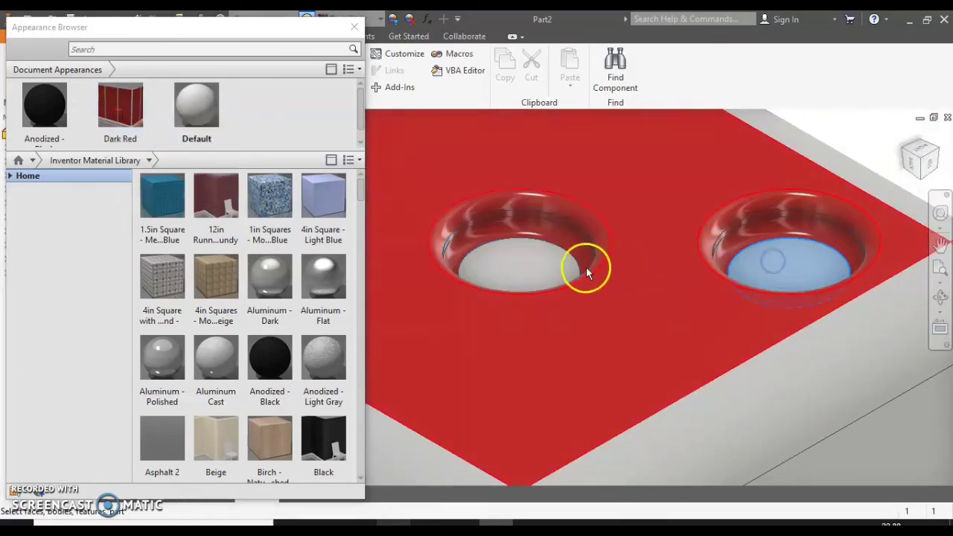
{"action": "middle_click_drag", "start_coordinate": [471, 253], "coordinate": [574, 251], "text": "shift"}
{"action": "left_click", "coordinate": [574, 254], "text": "ctrl"}
{"action": "right_click", "coordinate": [47, 119]}
{"action": "left_click", "coordinate": [79, 128]}
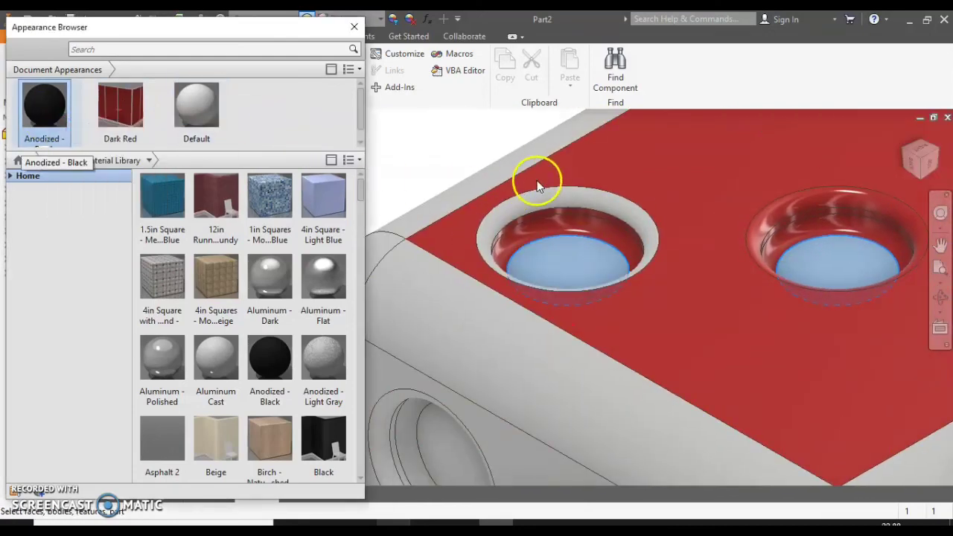
Step: Assign Dark Red to the remaining grey rim fillet of the three-pip face's end pip and restore the home view
{"action": "left_click", "coordinate": [587, 192]}
{"action": "left_click", "coordinate": [447, 138]}
{"action": "key", "text": "F6"}
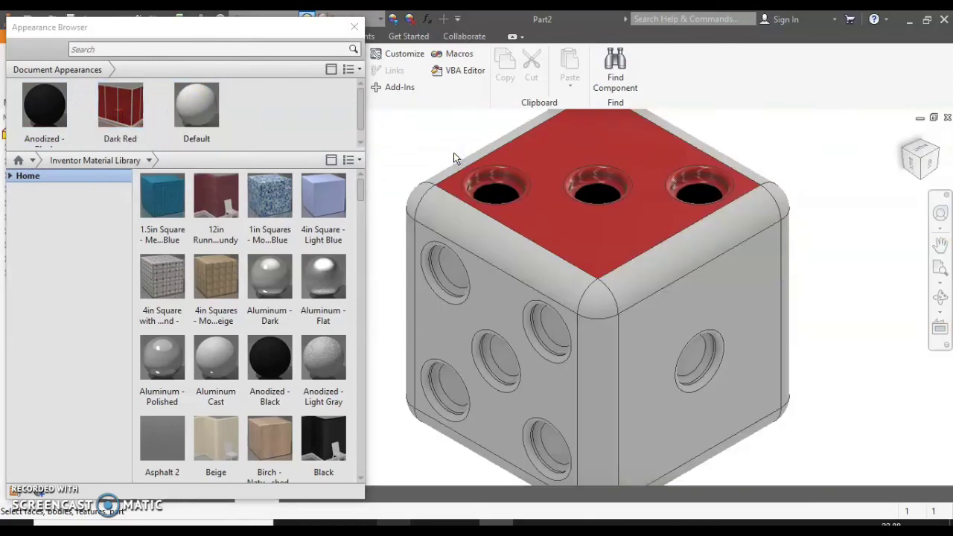
Step: Assign Dark Red to the rounded edges and corners surrounding the three-pip face of the die
{"action": "left_click", "coordinate": [579, 285]}
{"action": "left_click", "coordinate": [653, 283]}
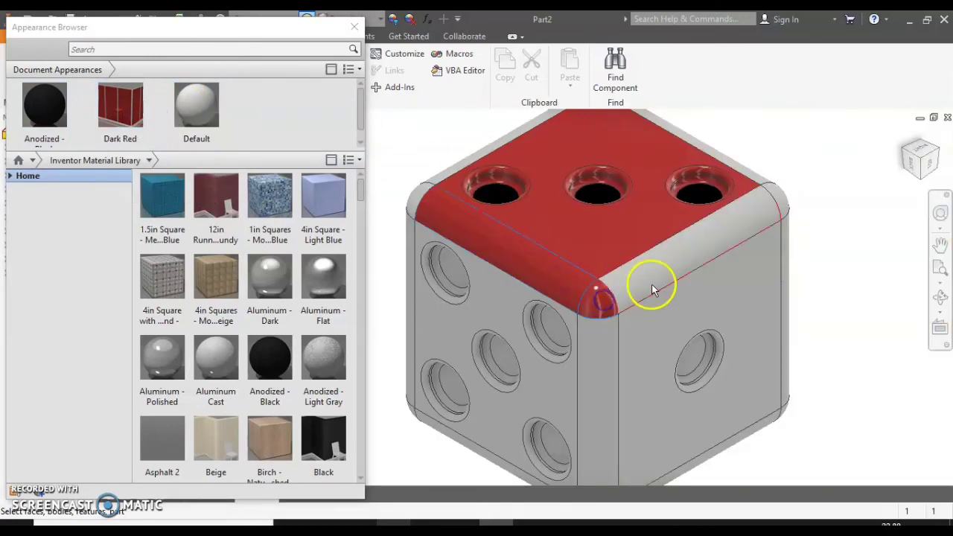
{"action": "left_click", "coordinate": [761, 185]}
{"action": "left_click", "coordinate": [485, 149]}
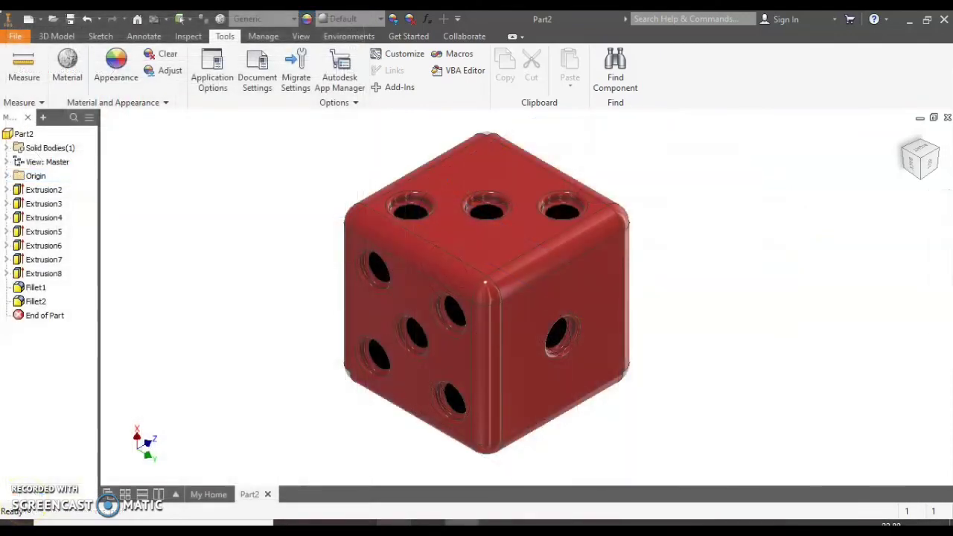